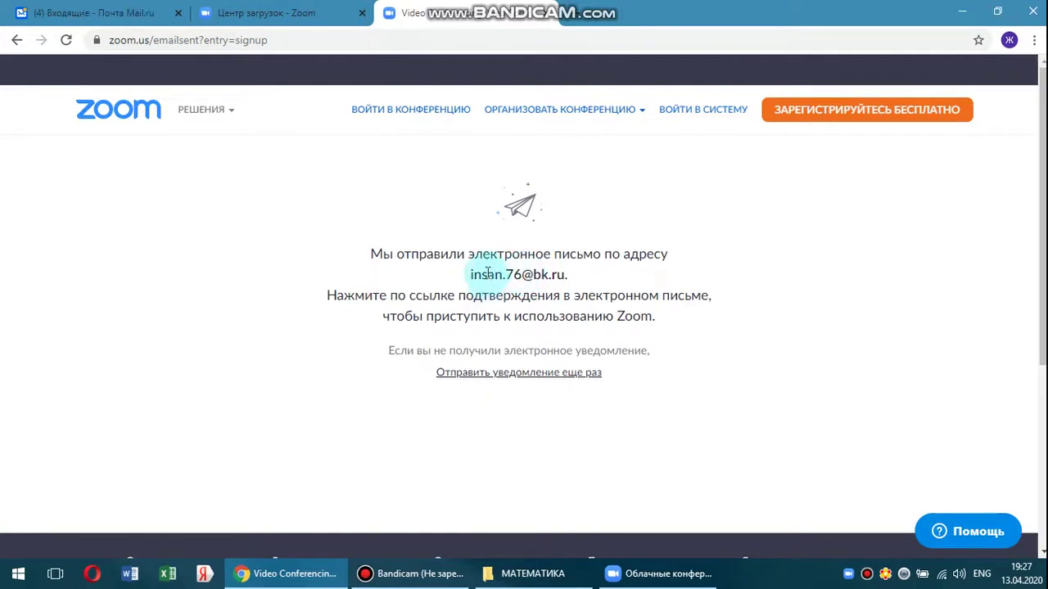
In Mail.ru, open the 'Активируйте свою учетную запись Zoom' e-mail and follow its activation link.
click(92, 15)
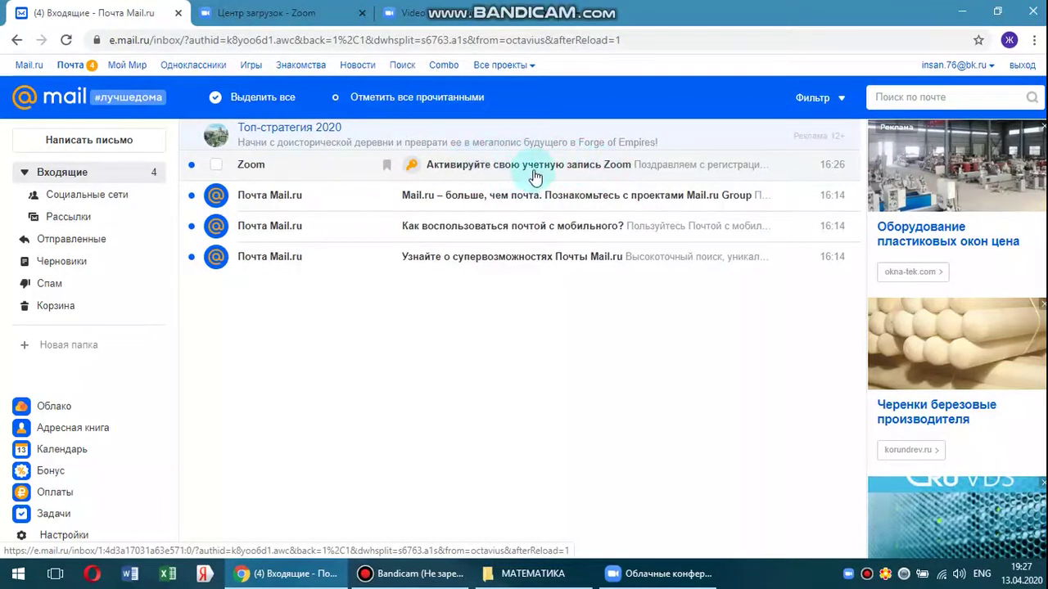
click(505, 172)
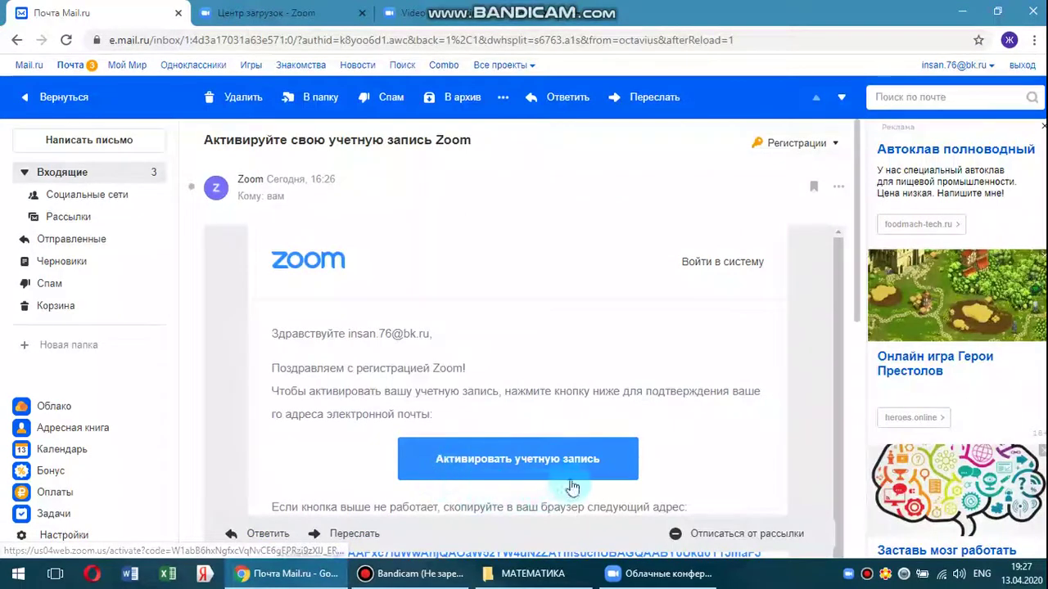
click(531, 464)
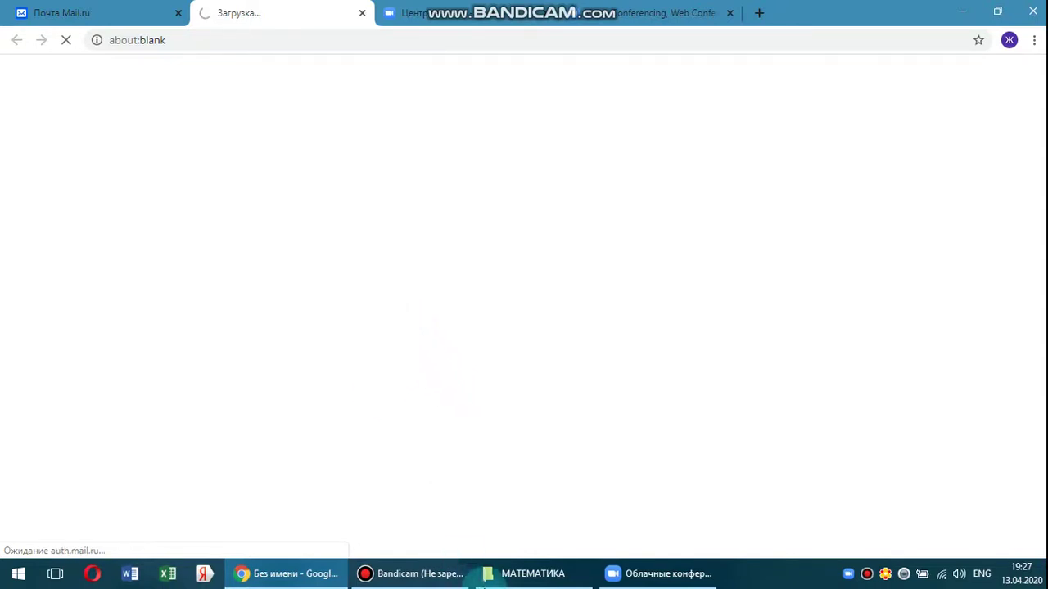
click(438, 575)
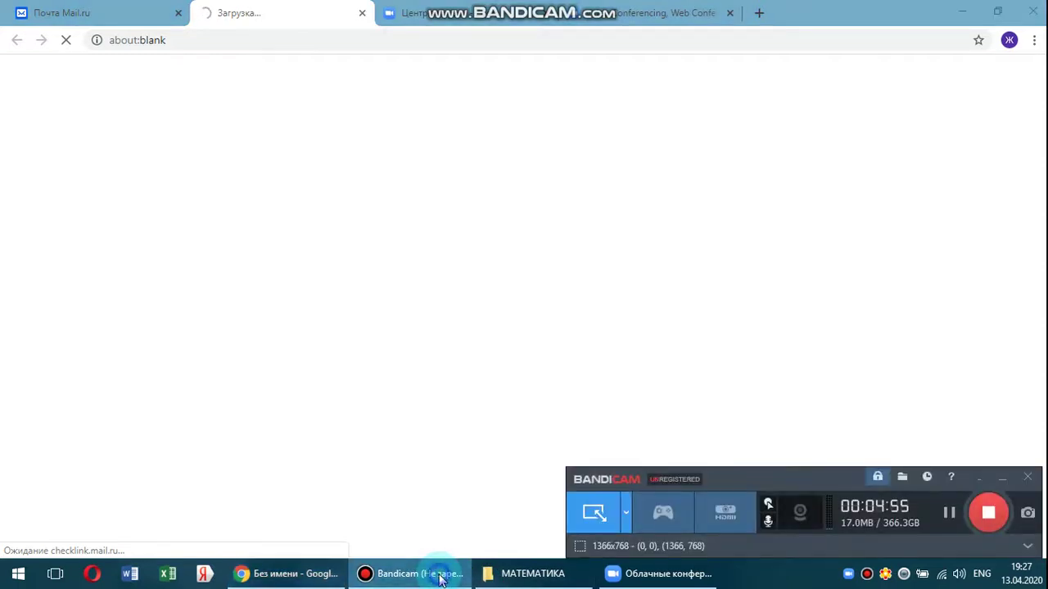
Answer 'Да' to signing up on behalf of a school and continue.
click(438, 575)
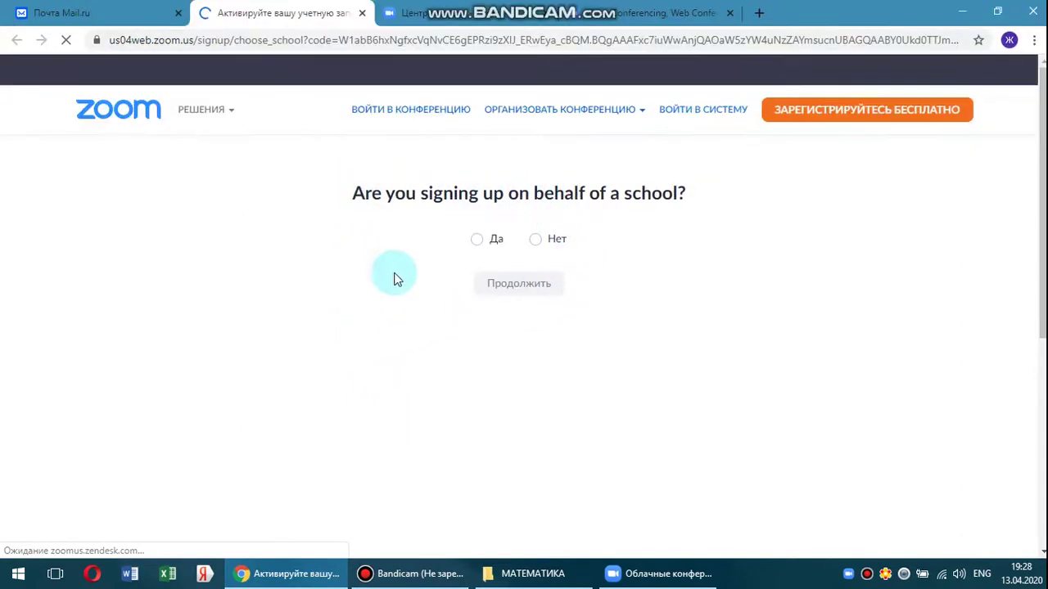
click(479, 245)
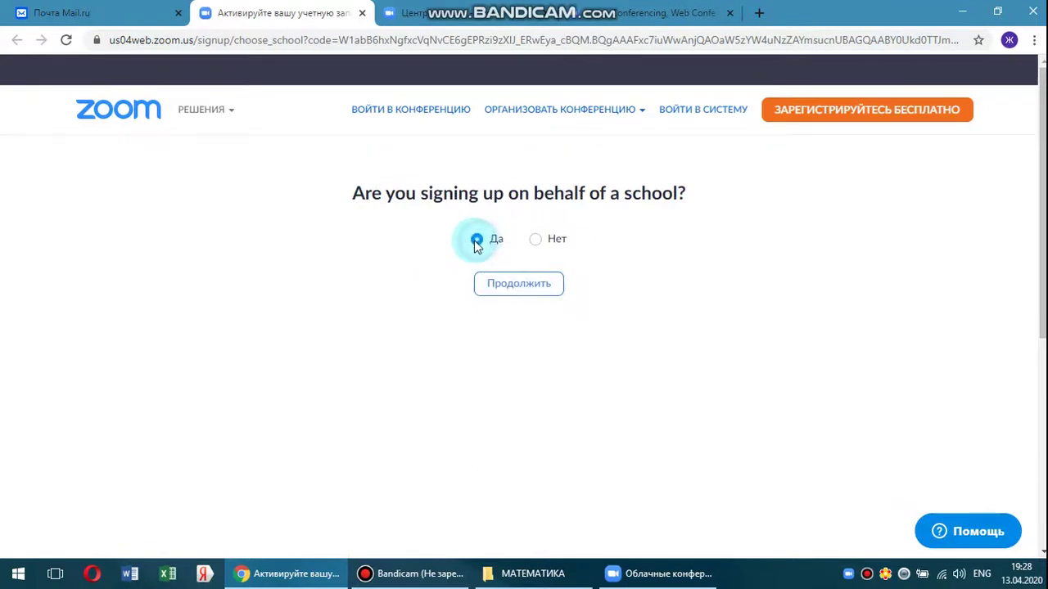
click(517, 292)
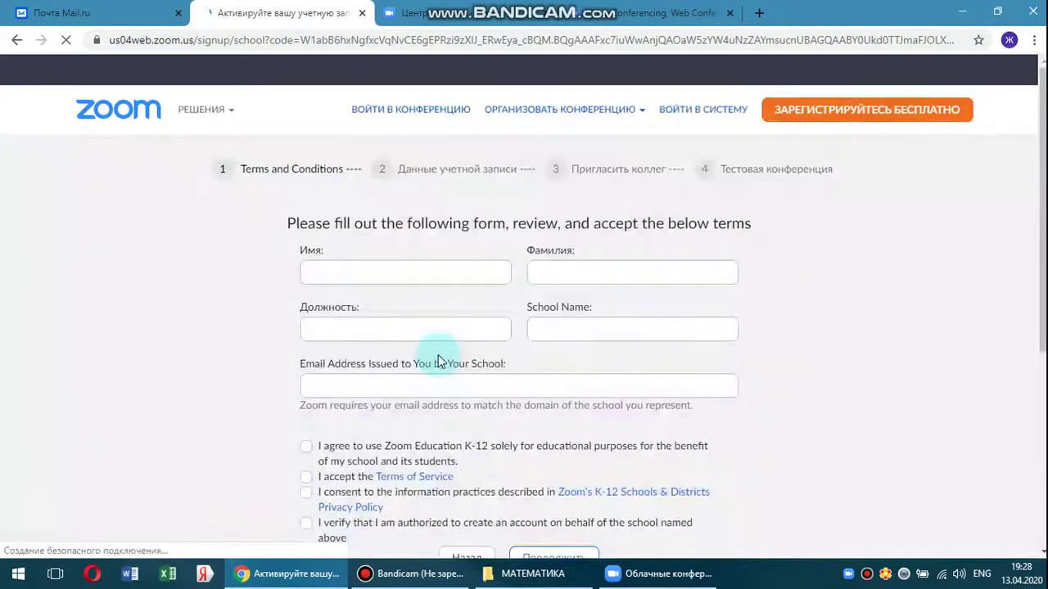
Enter the teacher's first and last name in the school sign-up form.
click(364, 275)
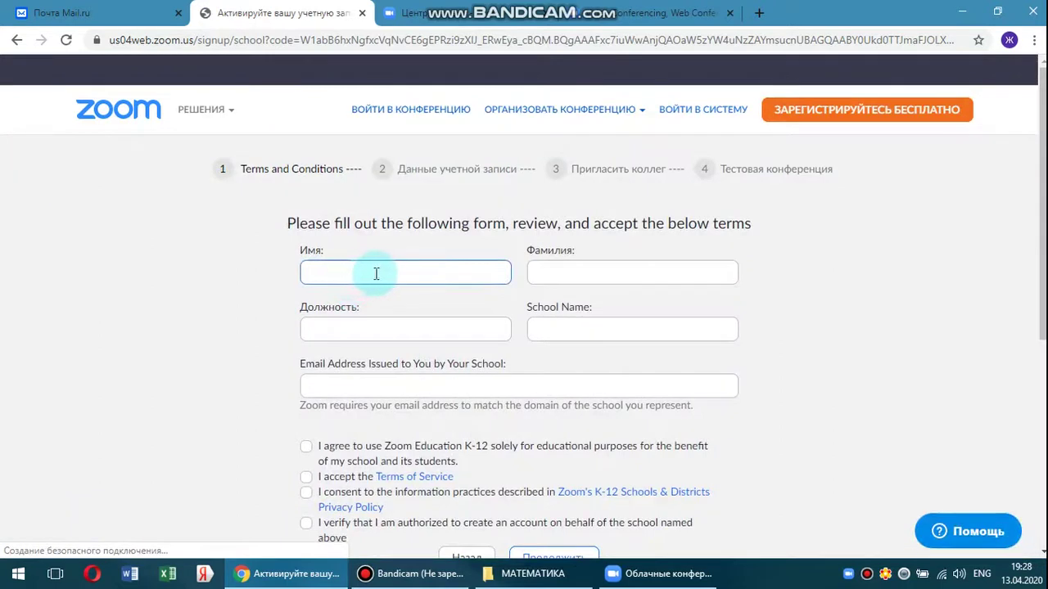
click(559, 274)
click(375, 327)
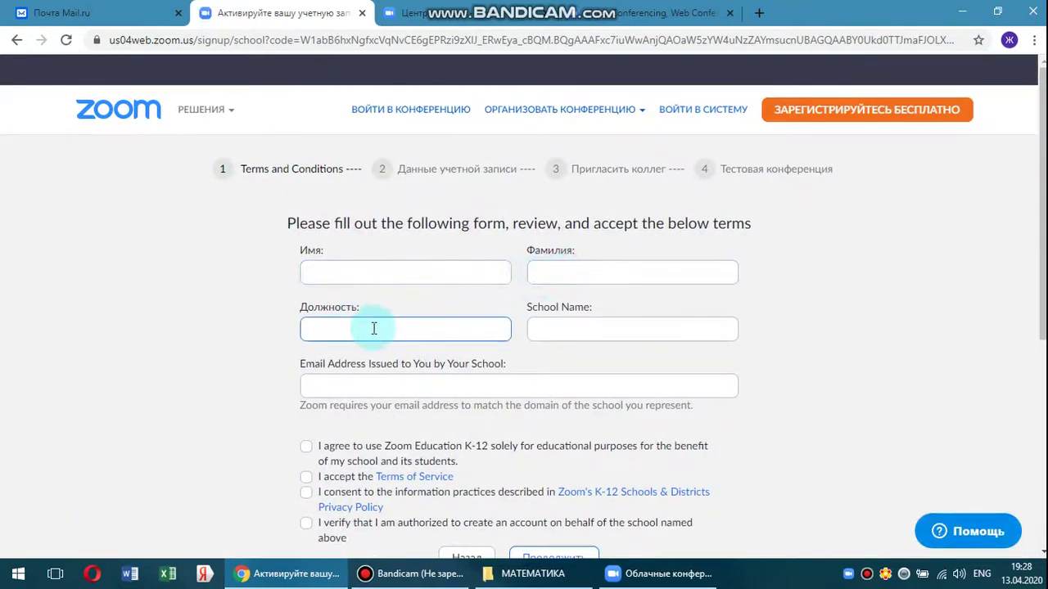
click(532, 333)
click(383, 384)
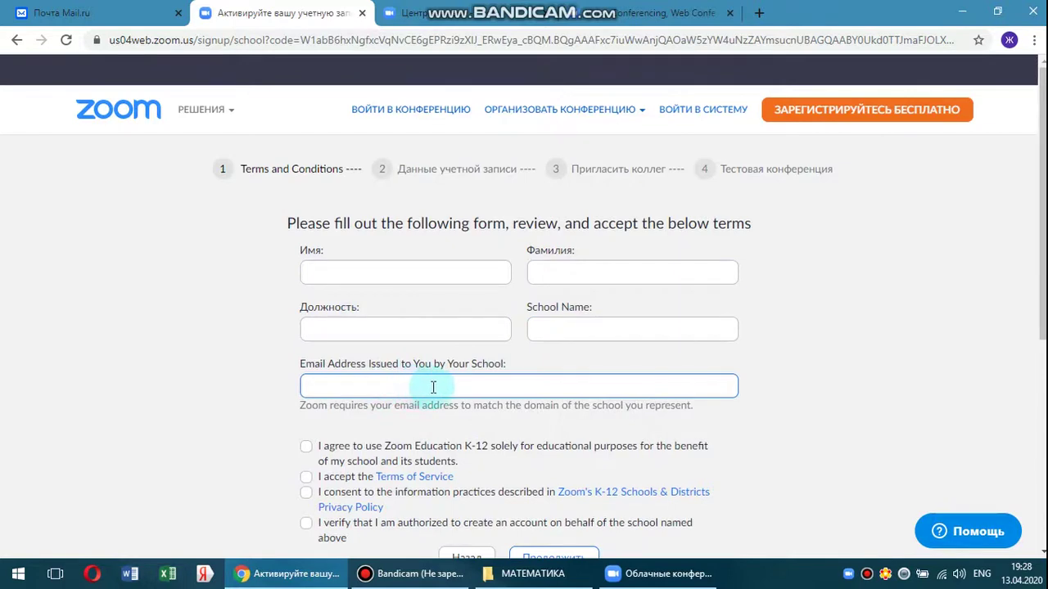
click(375, 274)
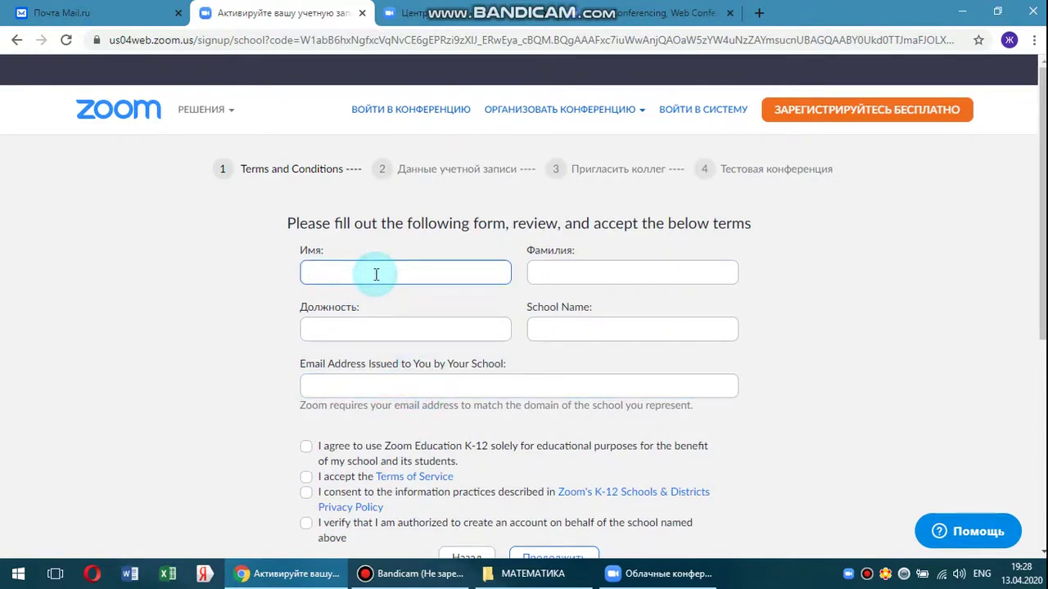
text(И)
key(alt+shift)
text(Мугалим)
key(Tab)
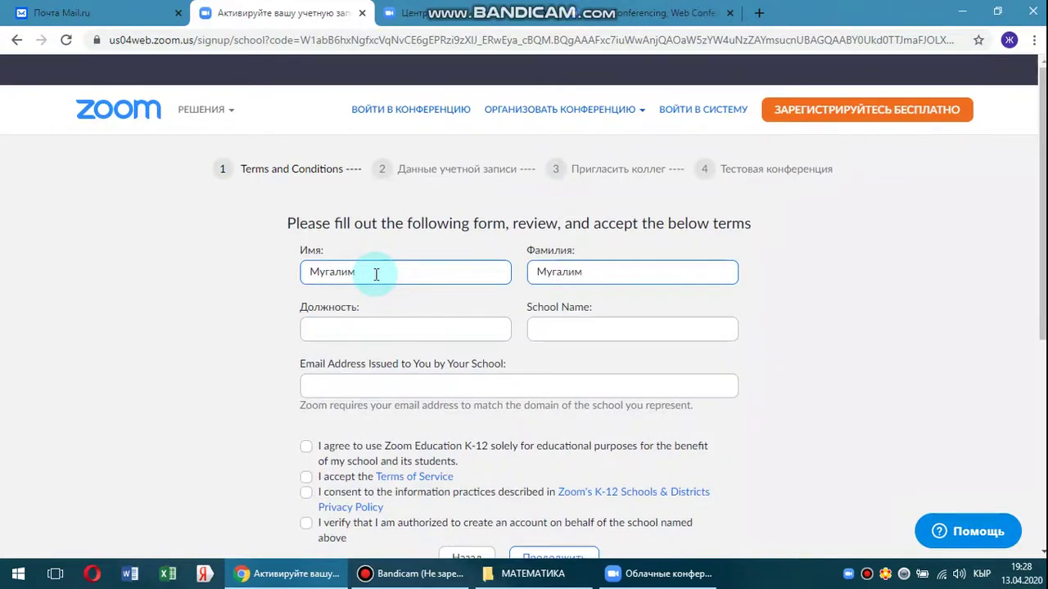
Fill in position 'учитель математики' and school name 'школа гимназия №5'.
click(375, 332)
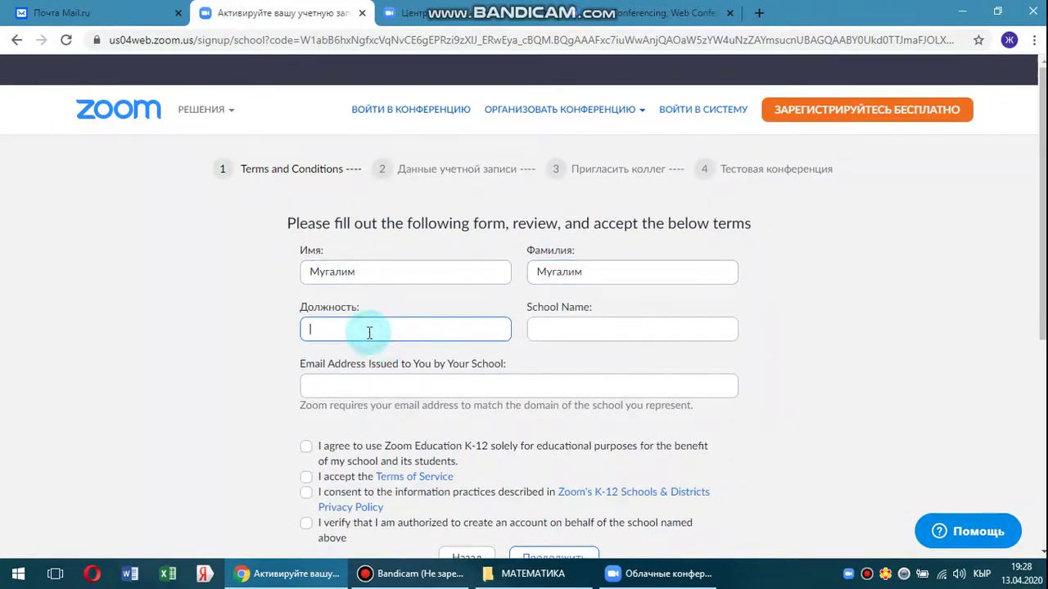
text(учитель математики)
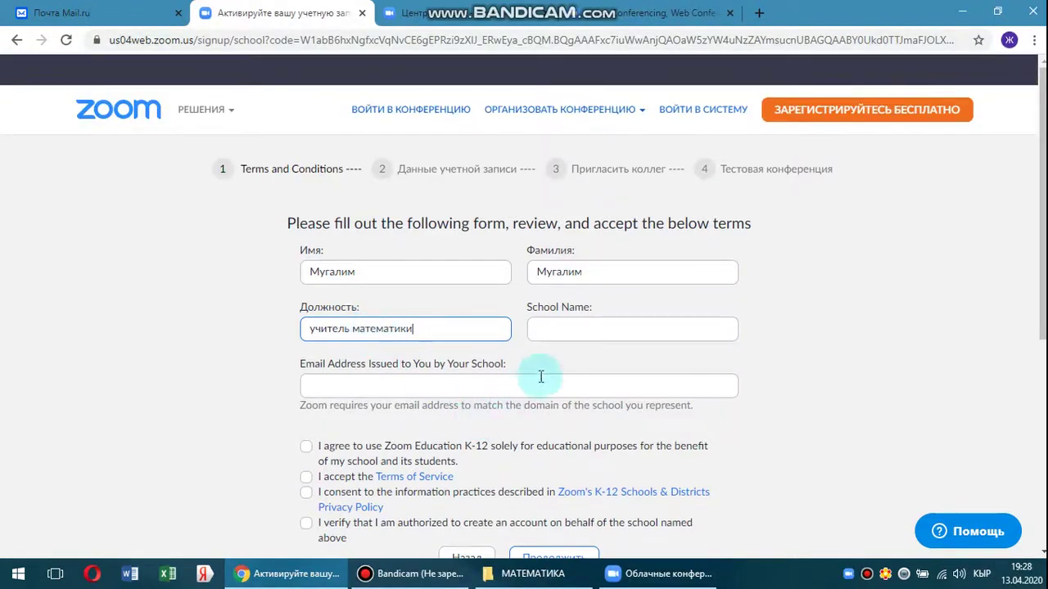
click(582, 331)
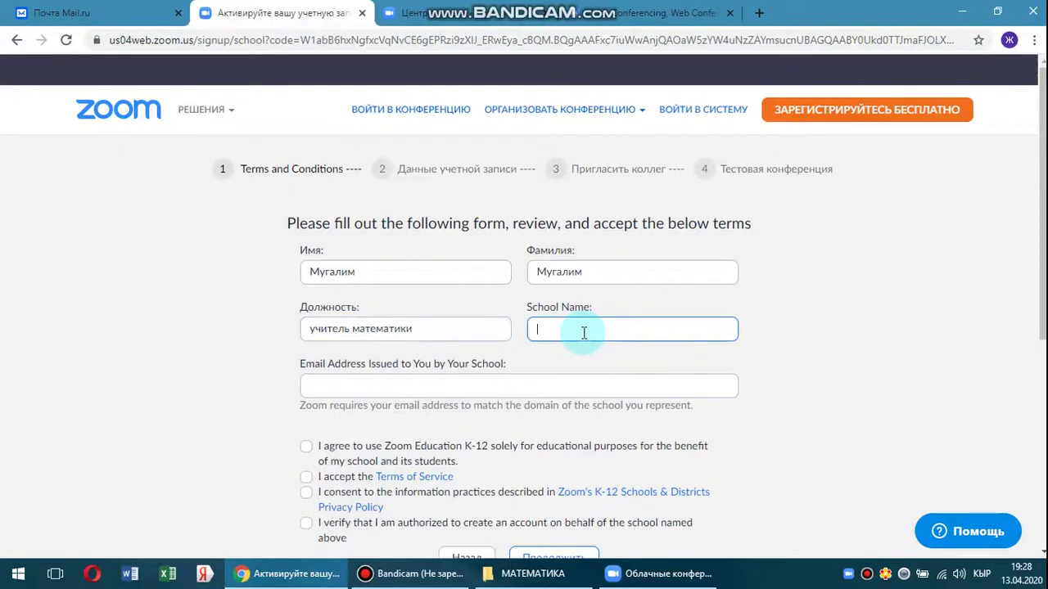
text(№)
key(BackSpace)
key(BackSpace)
key(BackSpace)
key(BackSpace)
key(BackSpace)
key(BackSpace)
key(BackSpace)
key(BackSpace)
key(BackSpace)
text(школа гимназия №5)
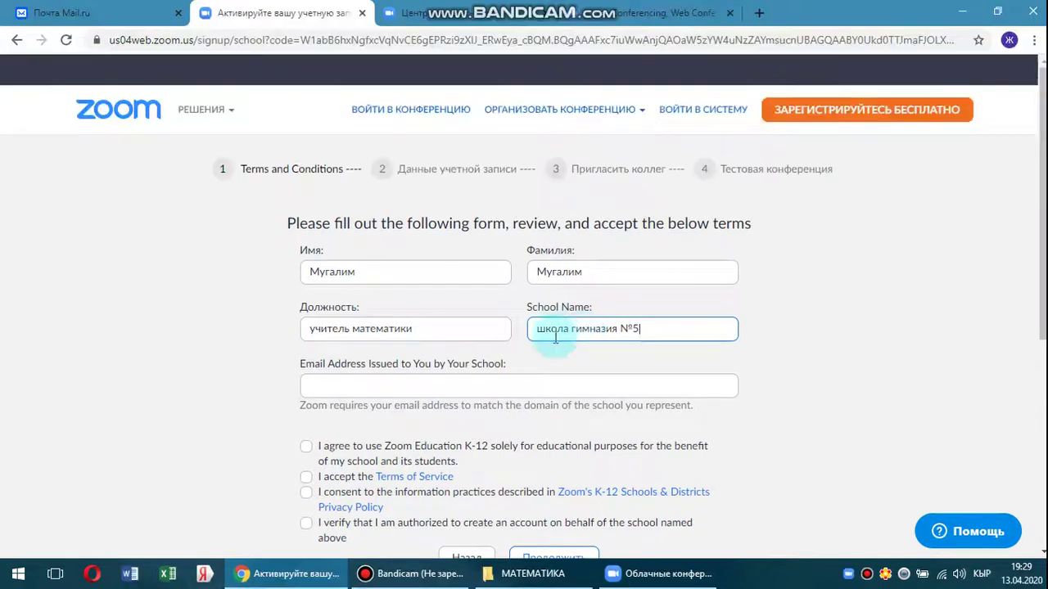
Enter the school e-mail address in the Email field.
click(360, 390)
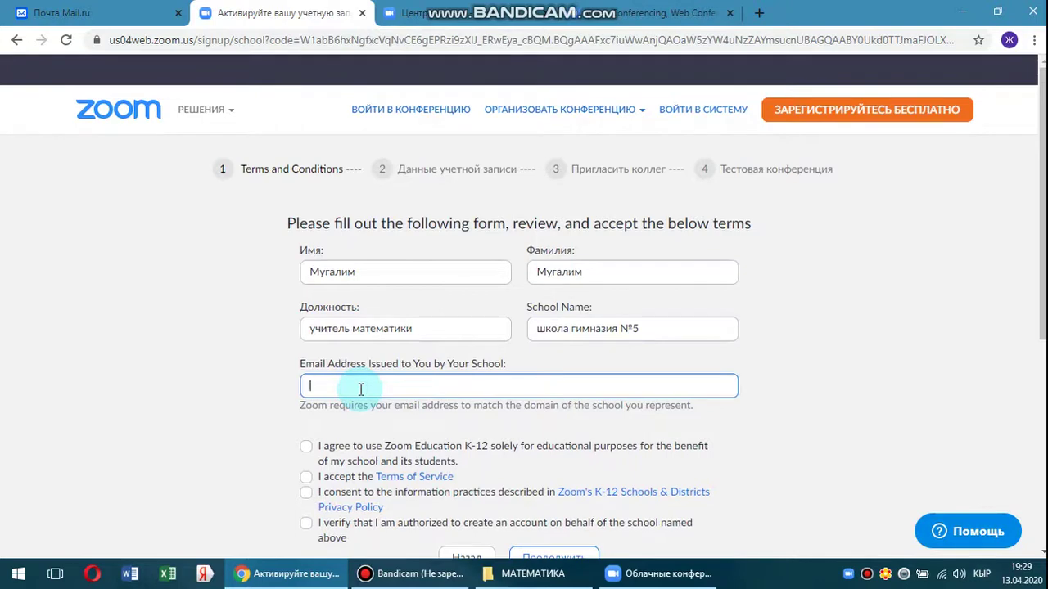
key(alt+shift)
key(alt+shift)
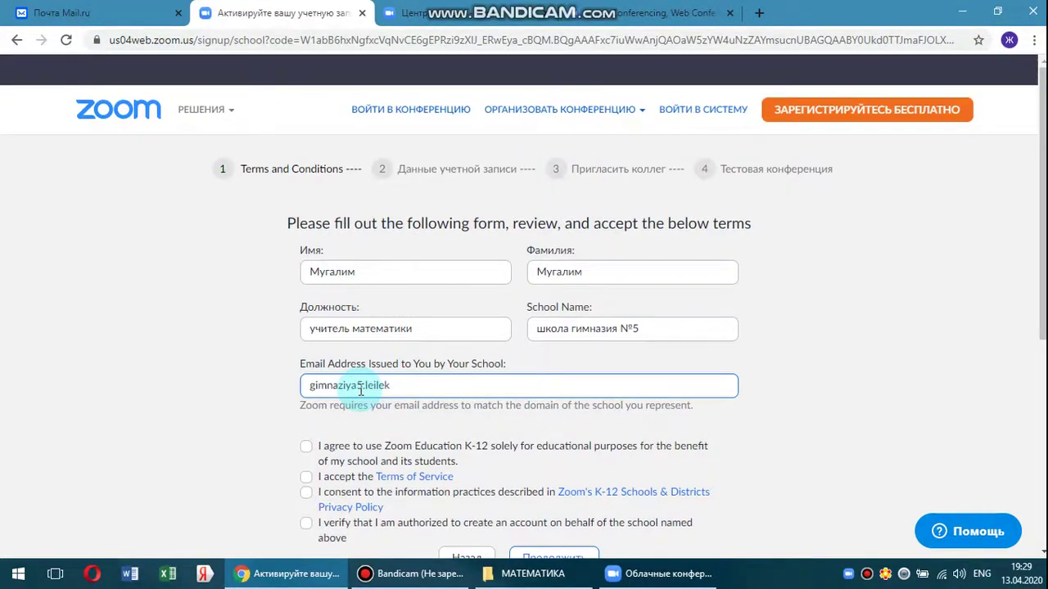
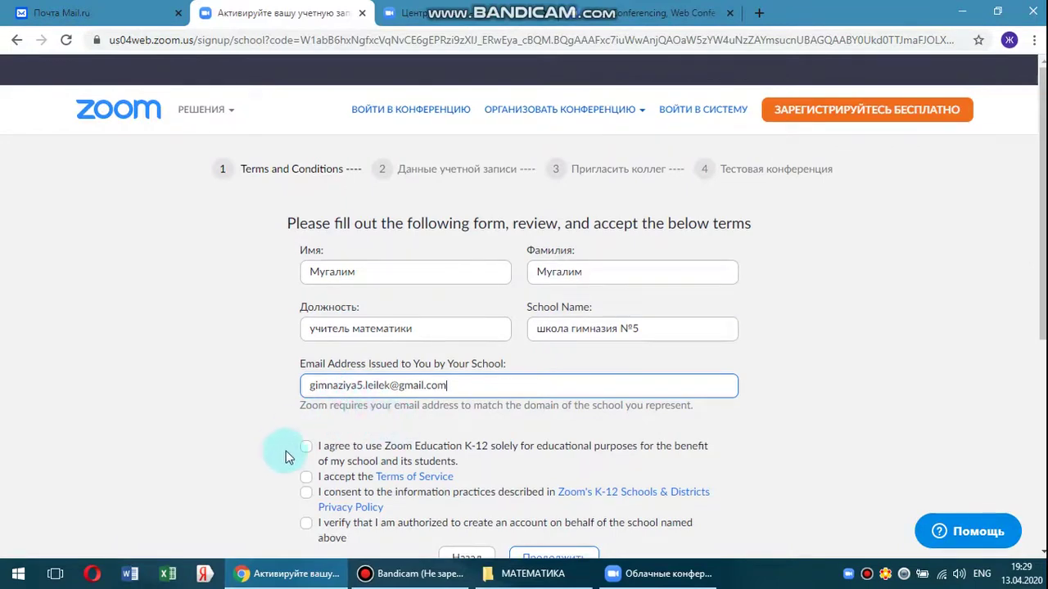
Tick all four consent checkboxes and submit the sign-up form.
scroll(288, 450, down, 1)
click(305, 370)
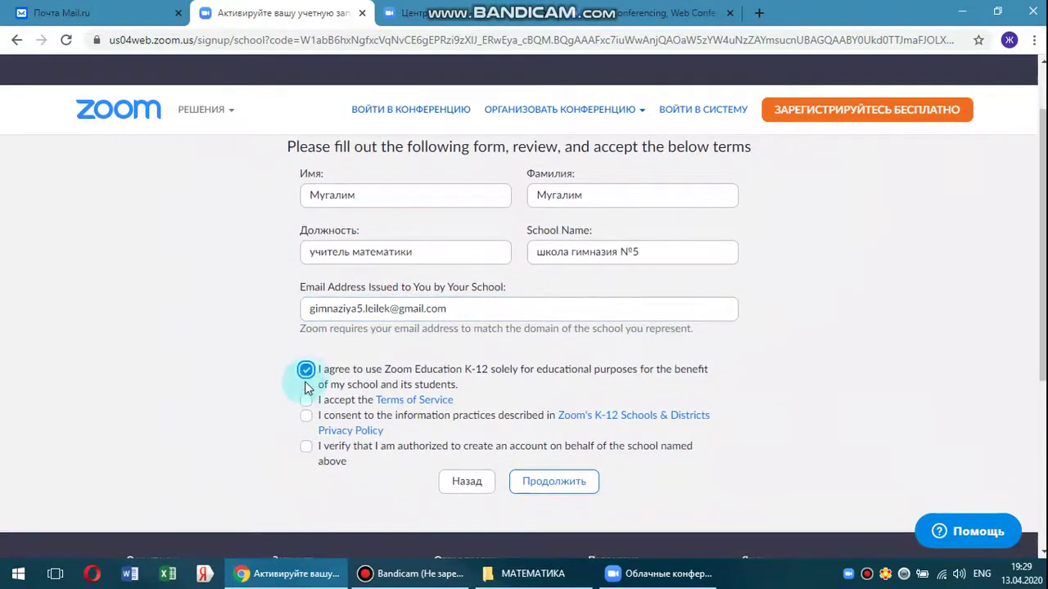
click(305, 400)
click(305, 417)
click(305, 447)
click(528, 491)
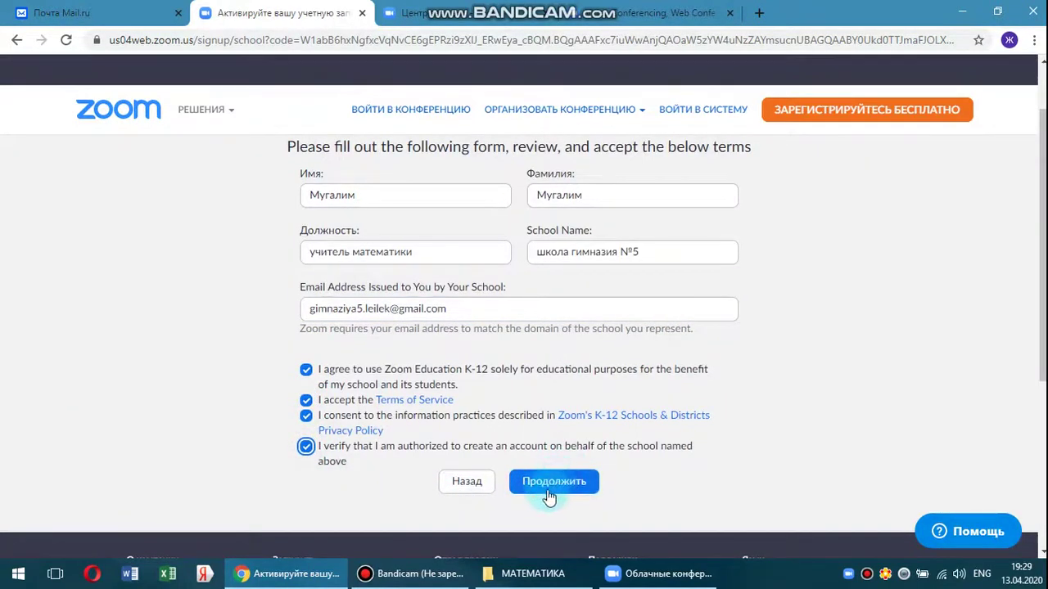
click(546, 497)
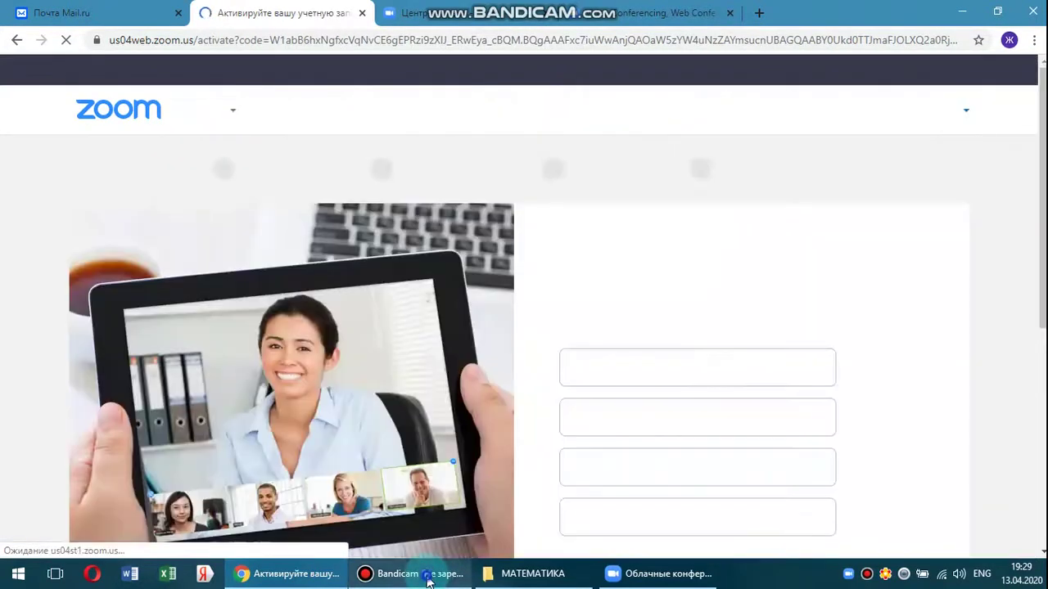
Enter the new account password in the password field.
click(424, 576)
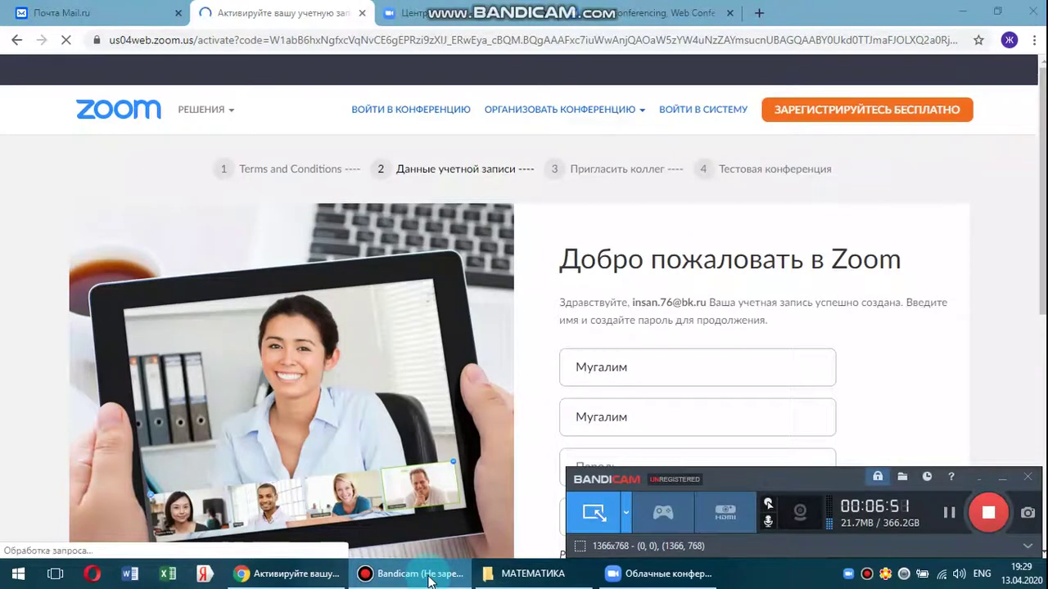
click(424, 576)
scroll(626, 397, down, 2)
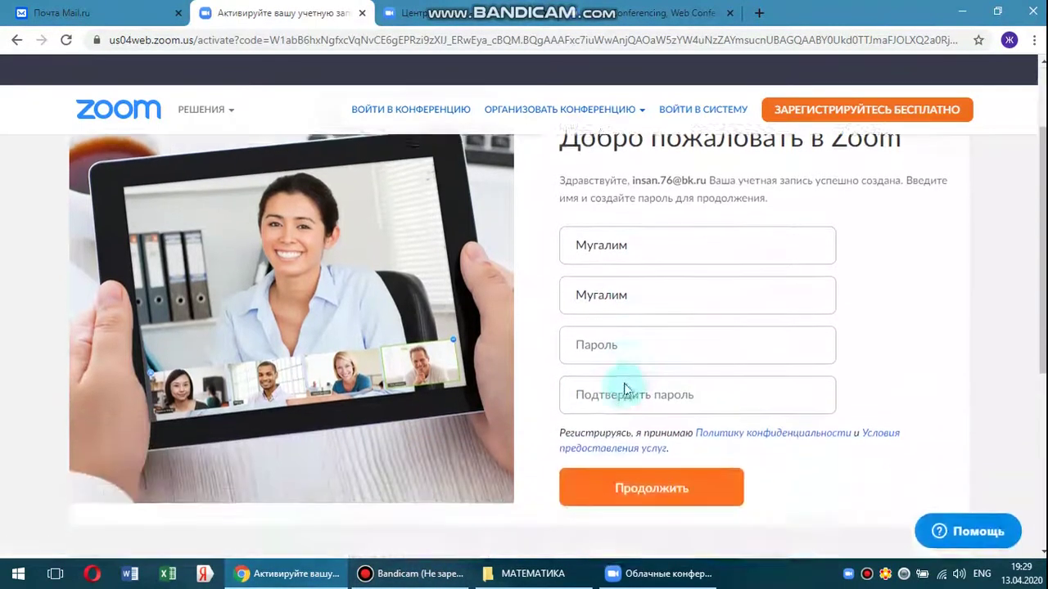
scroll(622, 341, up, 2)
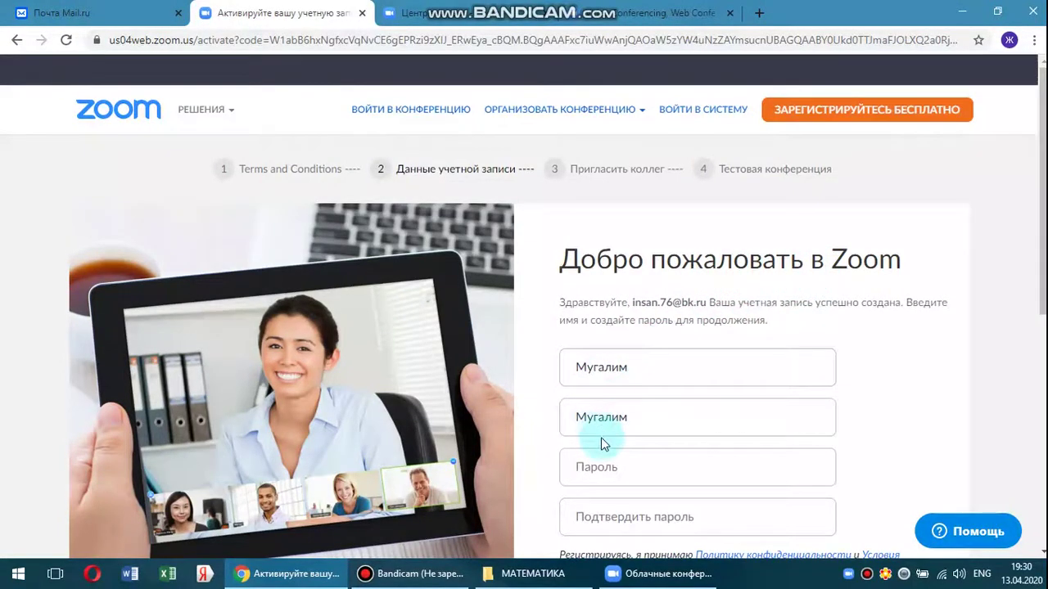
scroll(603, 436, down, 2)
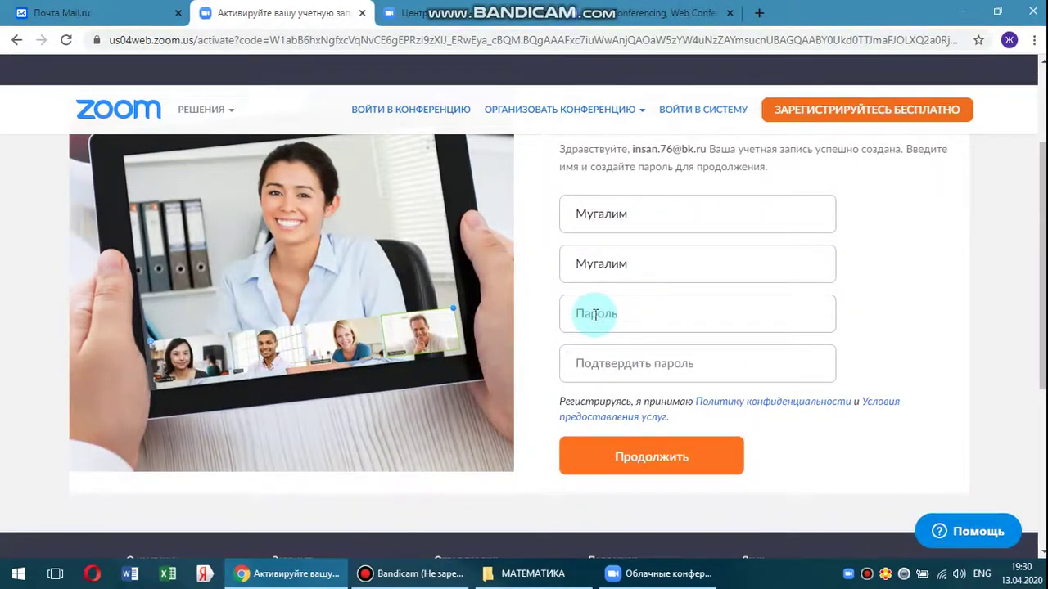
click(595, 315)
text(11)
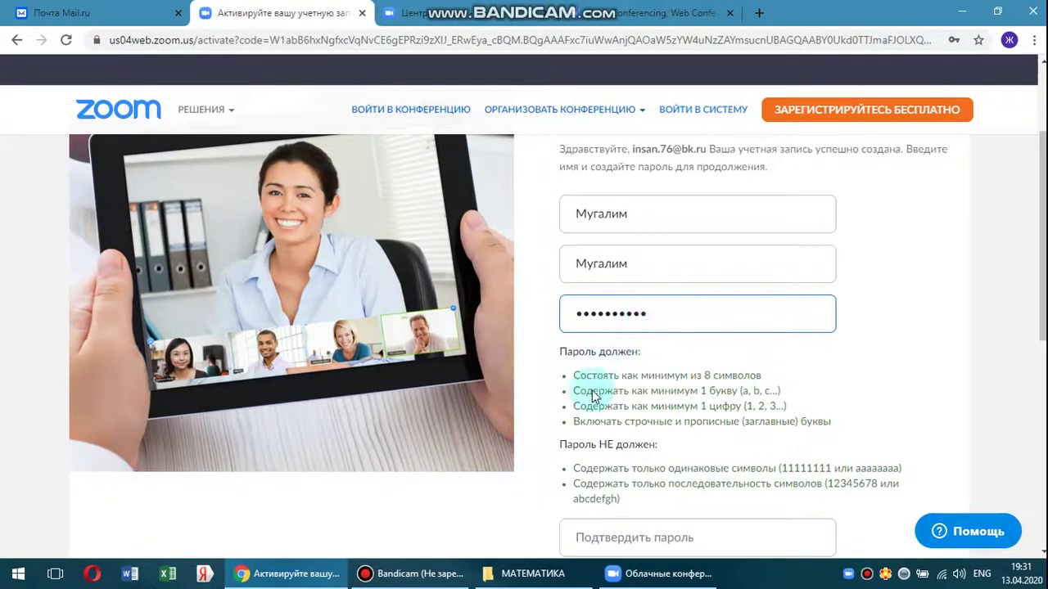
Re-enter the password in the confirm field and continue to the invite step.
scroll(599, 438, down, 2)
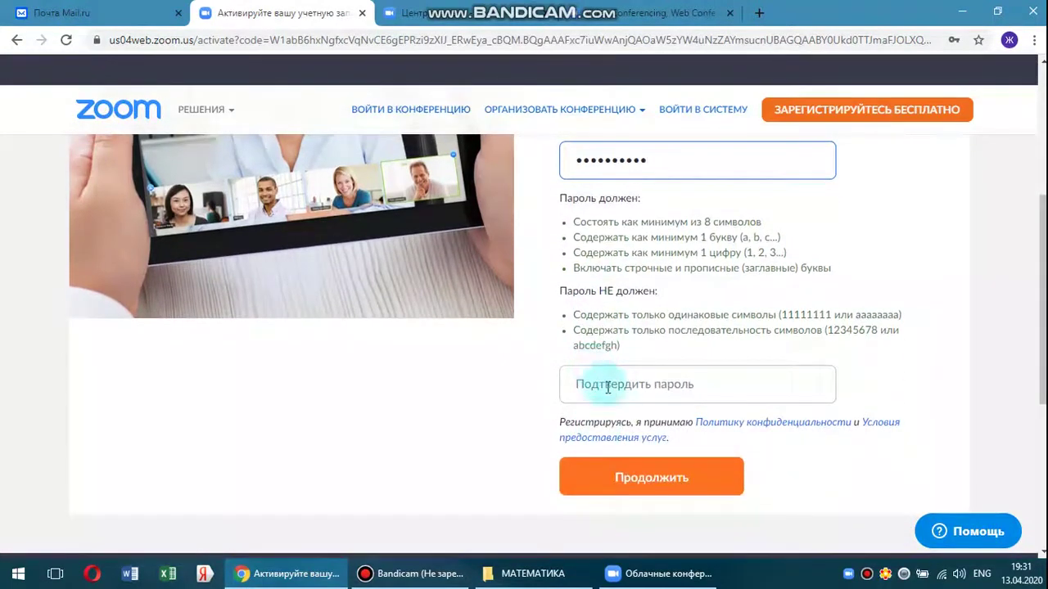
click(643, 383)
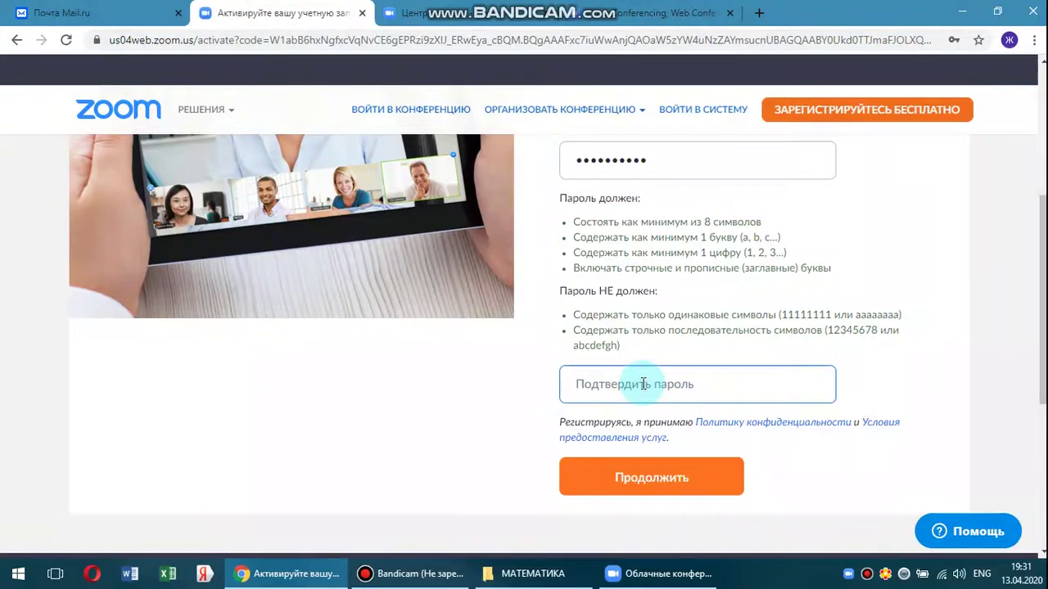
text(•)
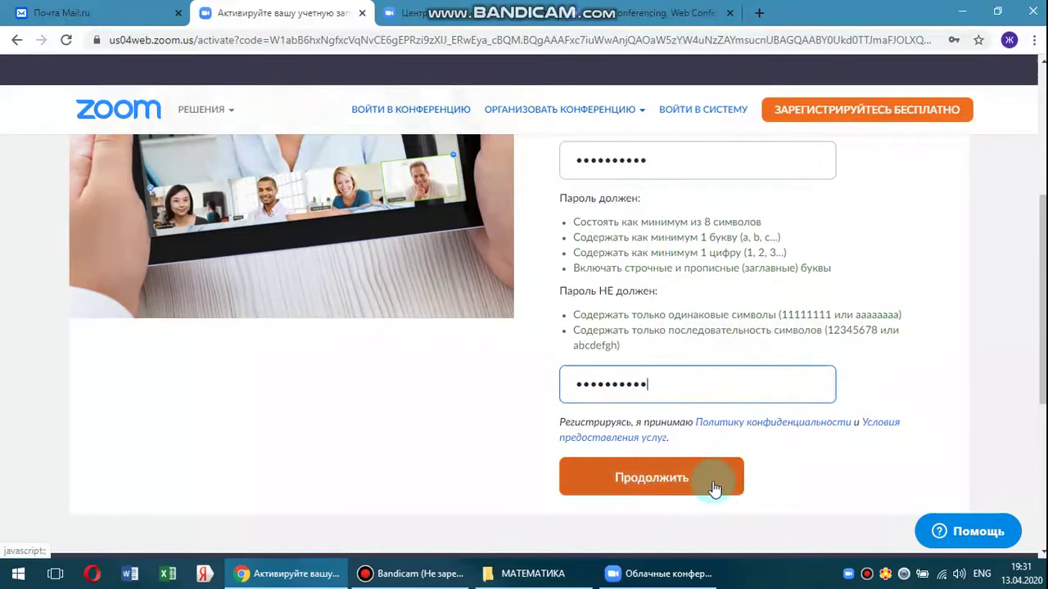
click(673, 483)
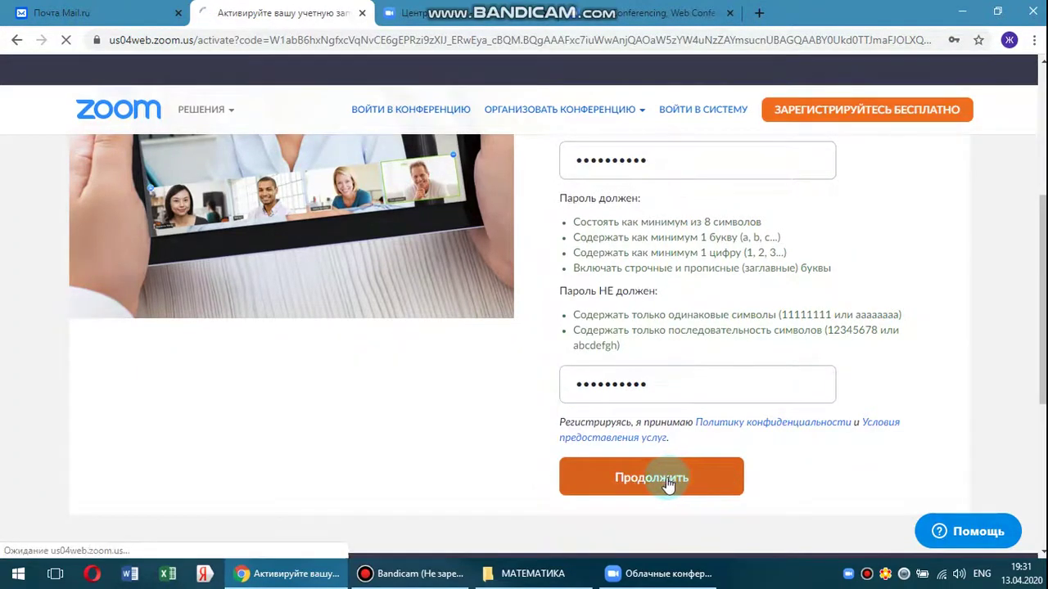
click(433, 576)
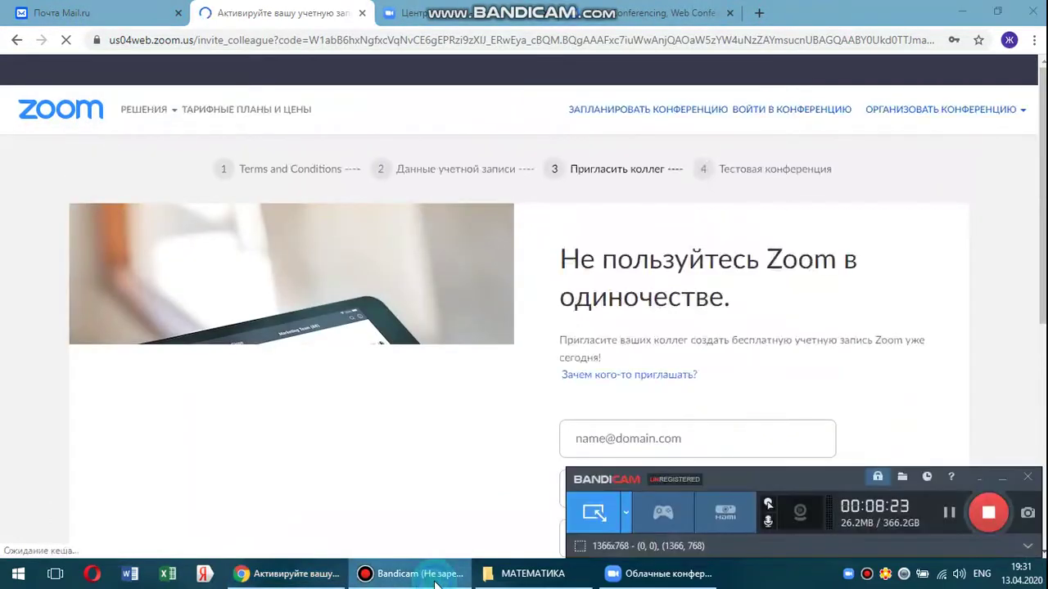
Skip the 'Пригласить коллег' step without adding any colleague e-mail addresses.
click(434, 576)
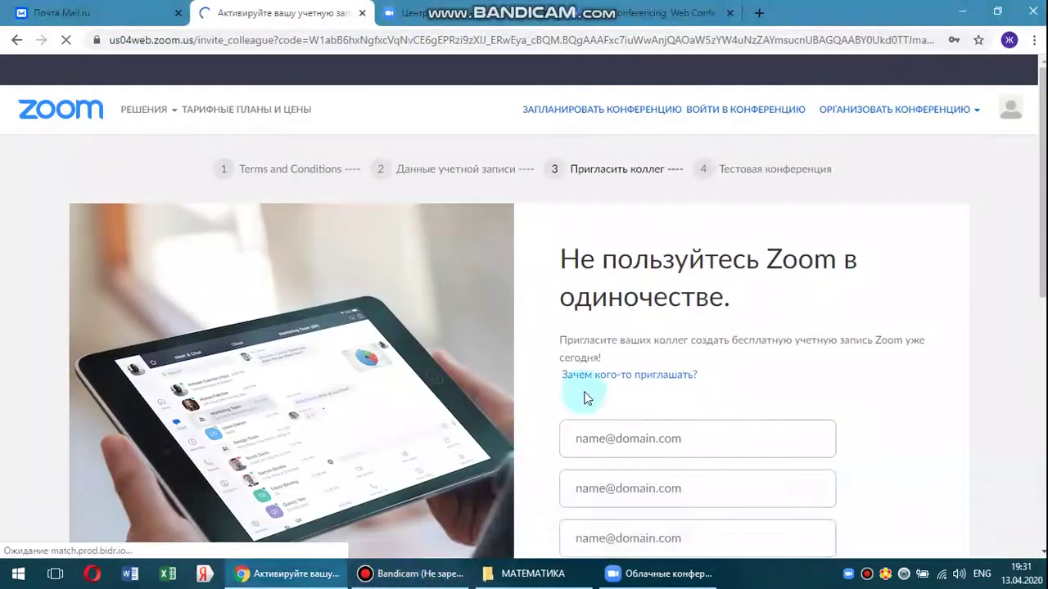
scroll(585, 393, down, 1)
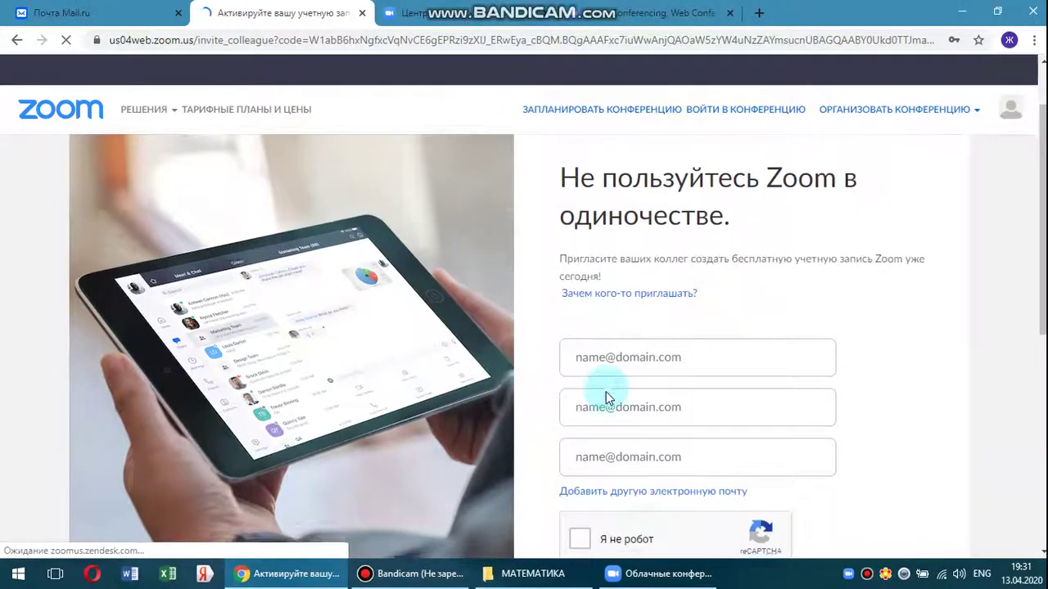
scroll(606, 392, down, 1)
scroll(607, 381, up, 1)
scroll(608, 380, down, 1)
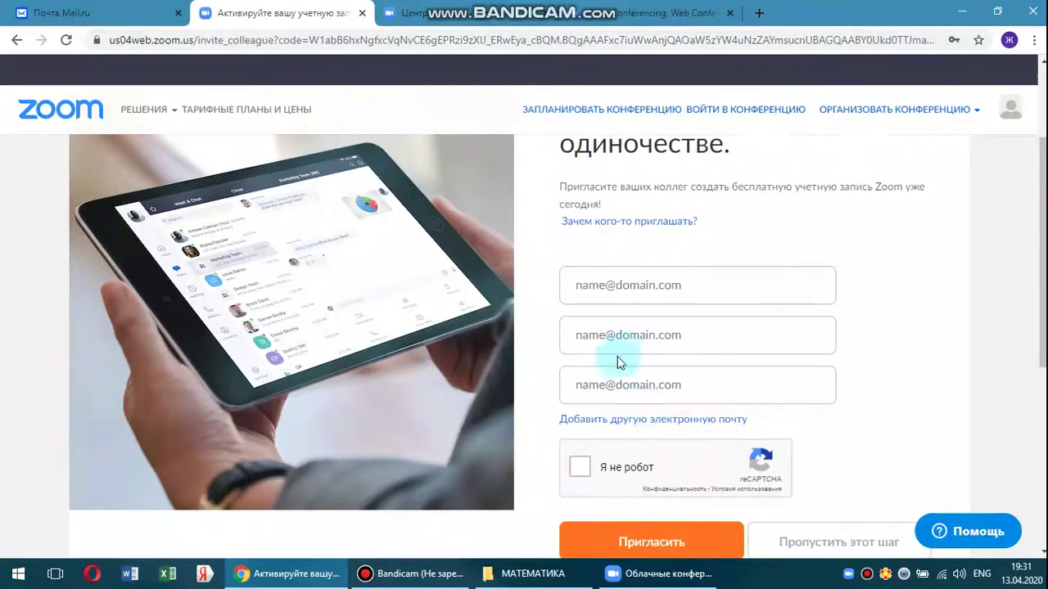
scroll(640, 376, down, 1)
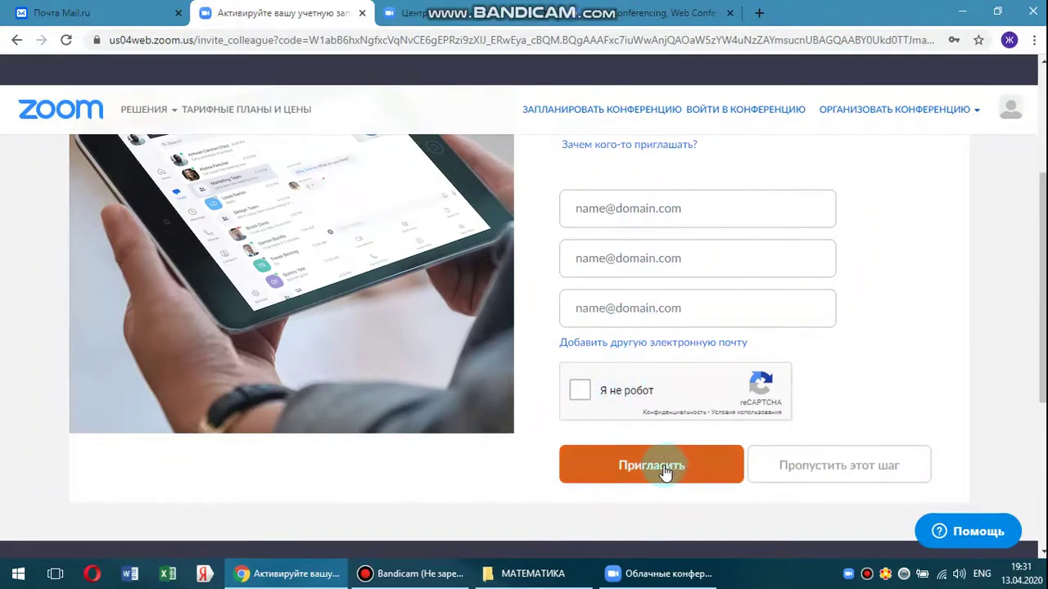
click(579, 393)
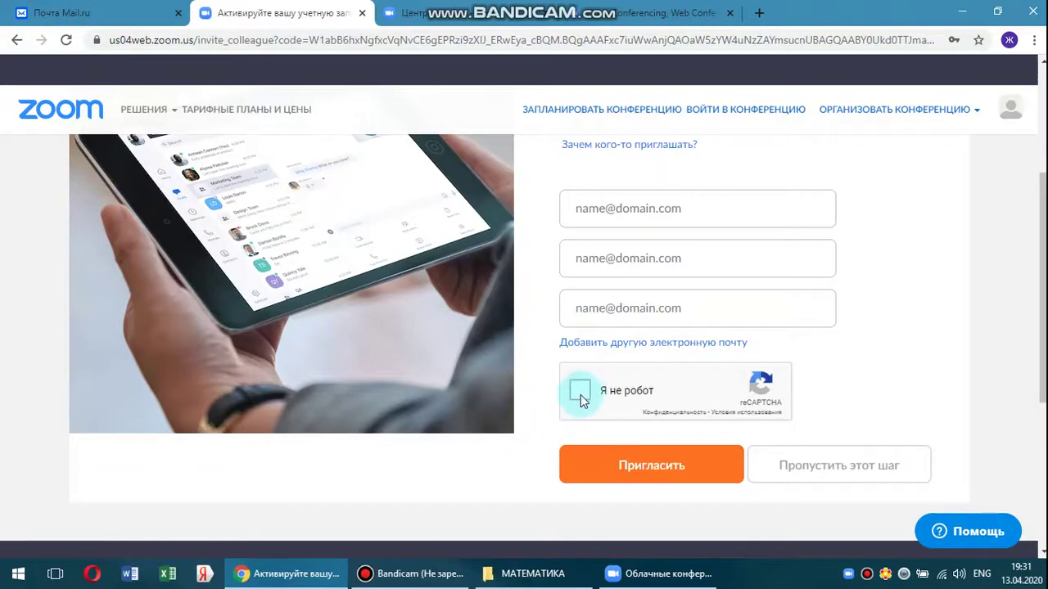
click(694, 452)
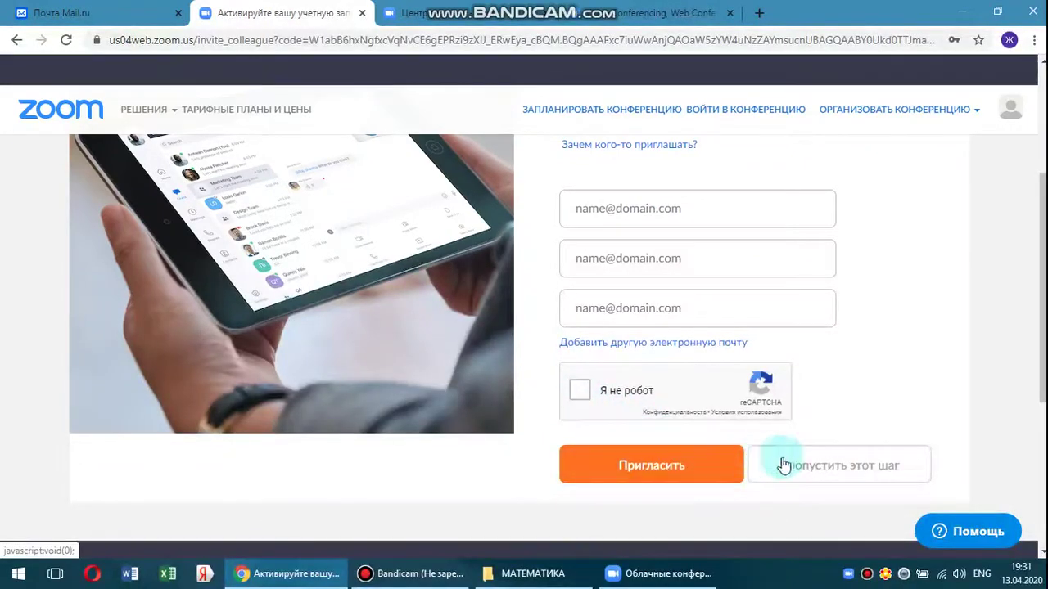
click(851, 472)
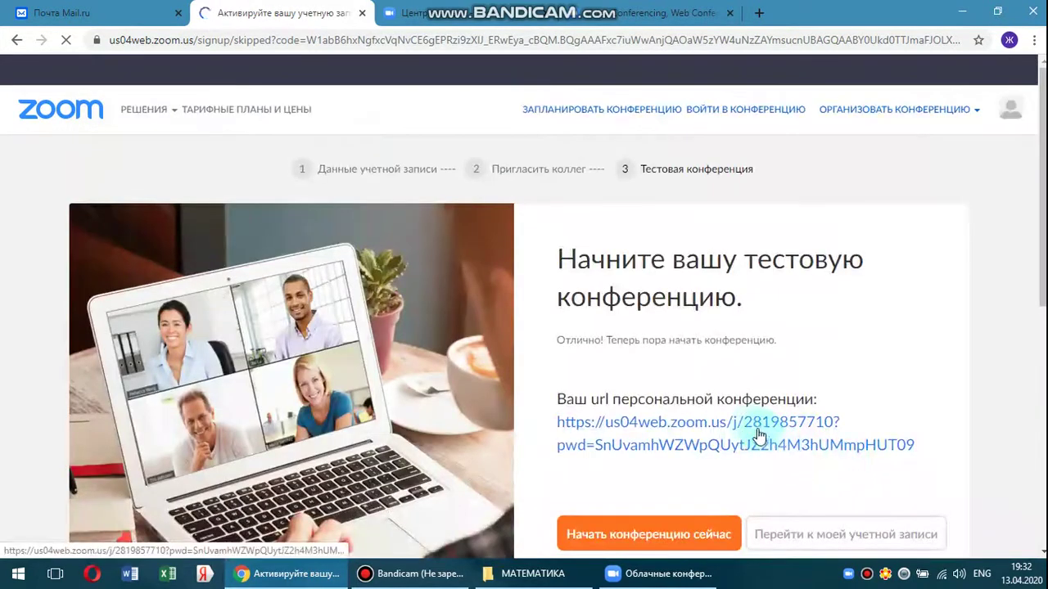
scroll(753, 428, down, 1)
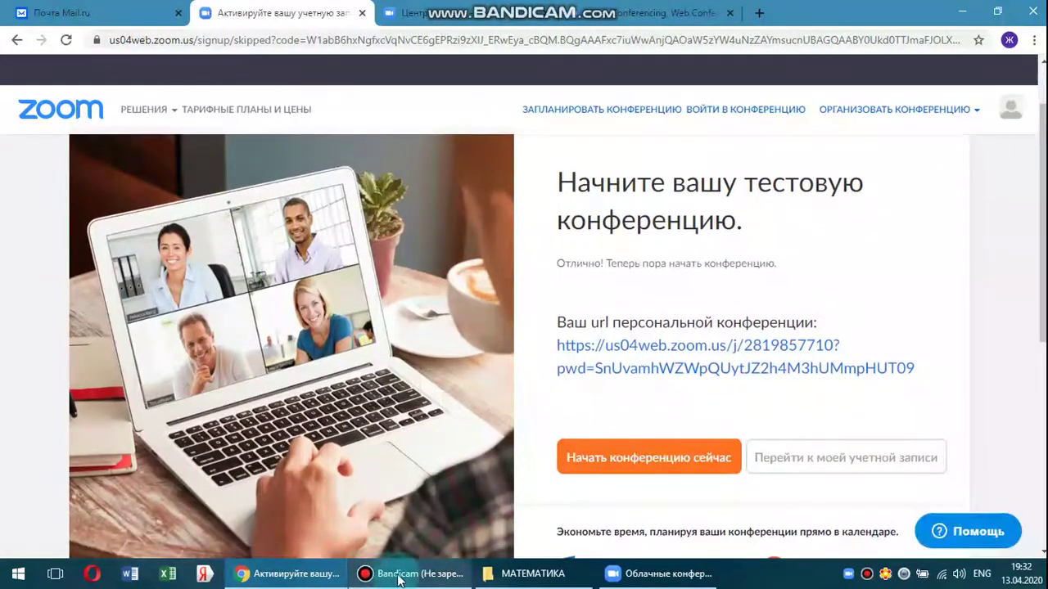
click(399, 577)
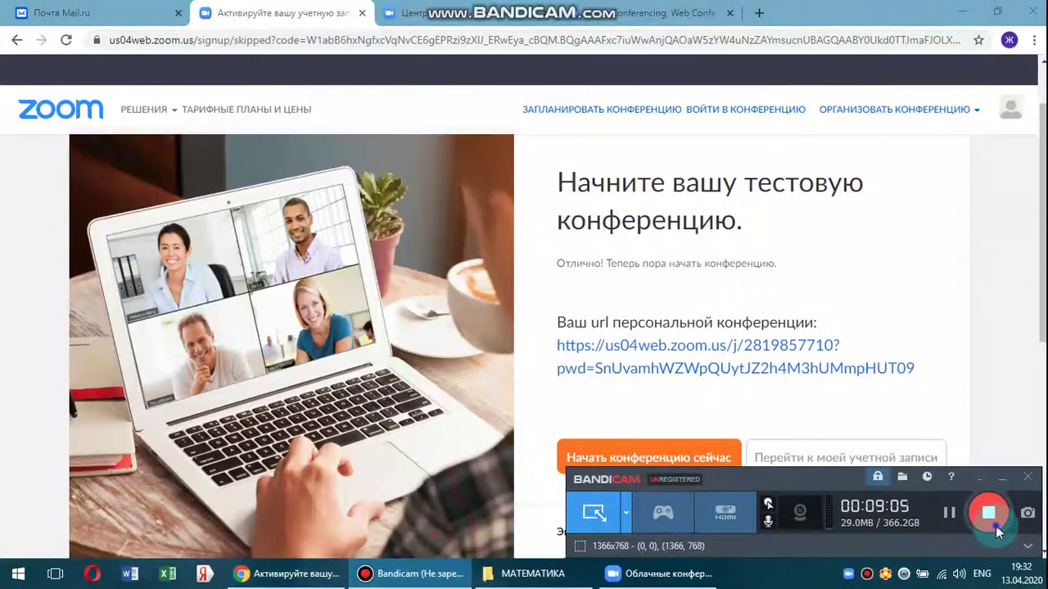
click(1002, 476)
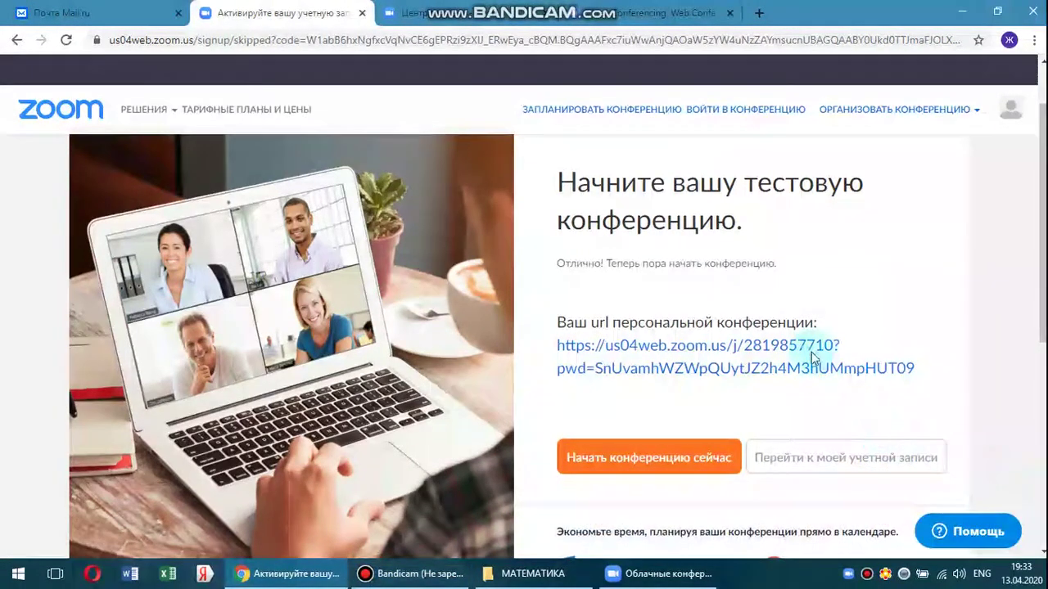
scroll(795, 345, down, 2)
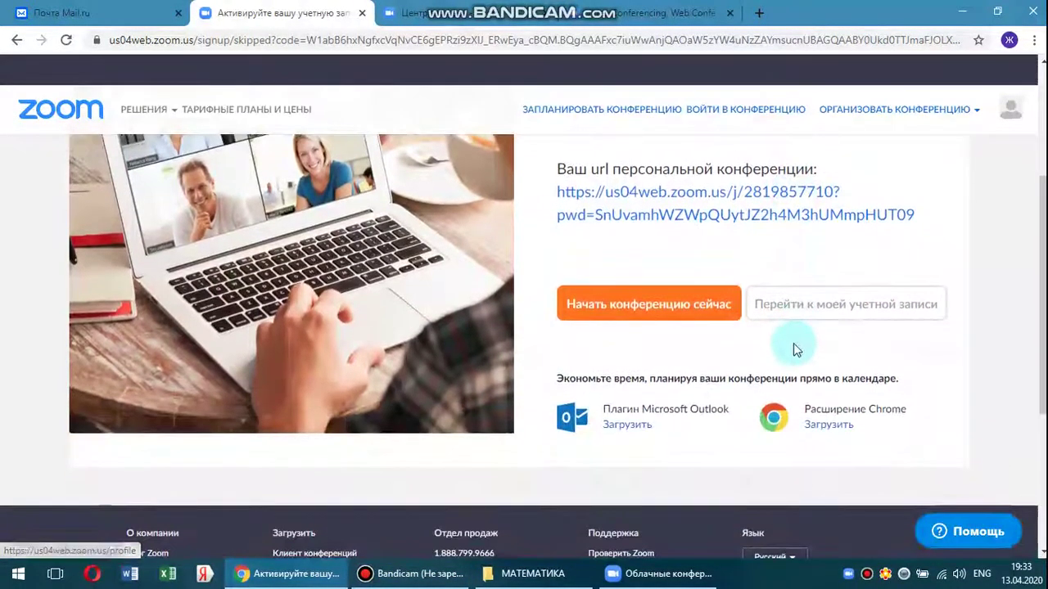
click(678, 311)
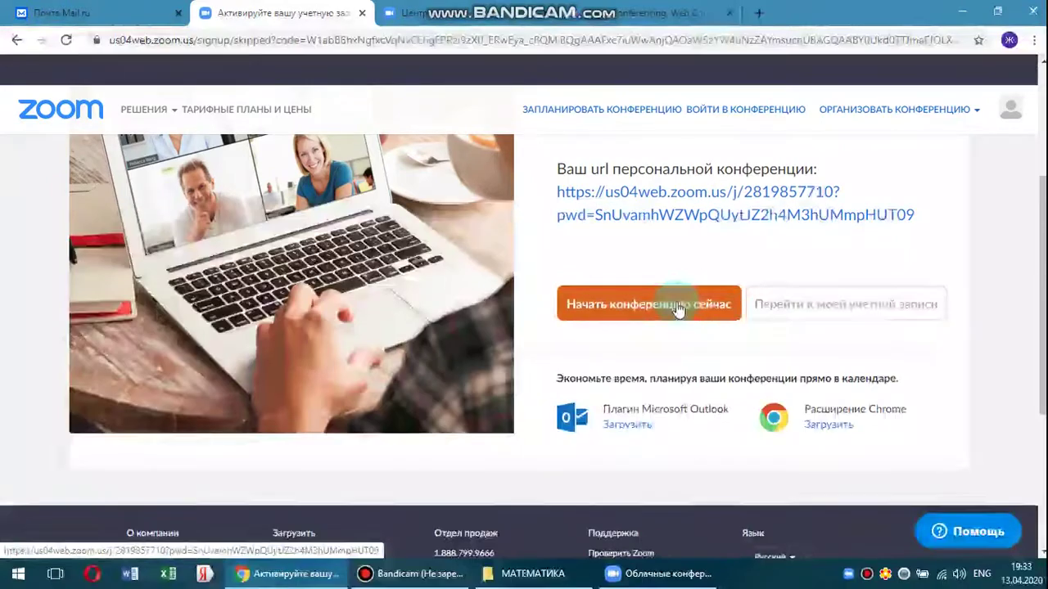
scroll(676, 305, up, 3)
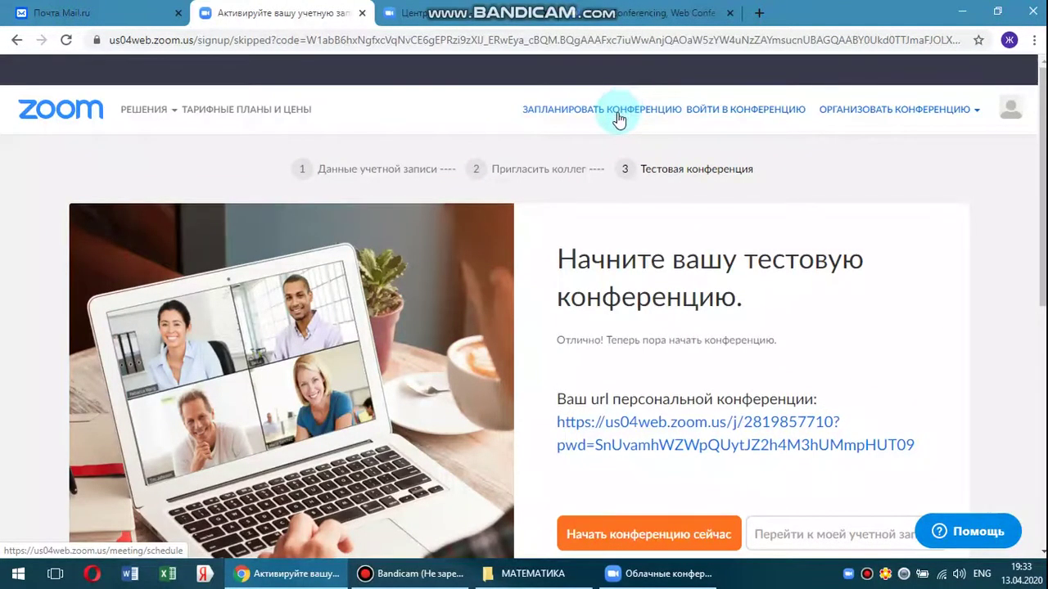
click(978, 115)
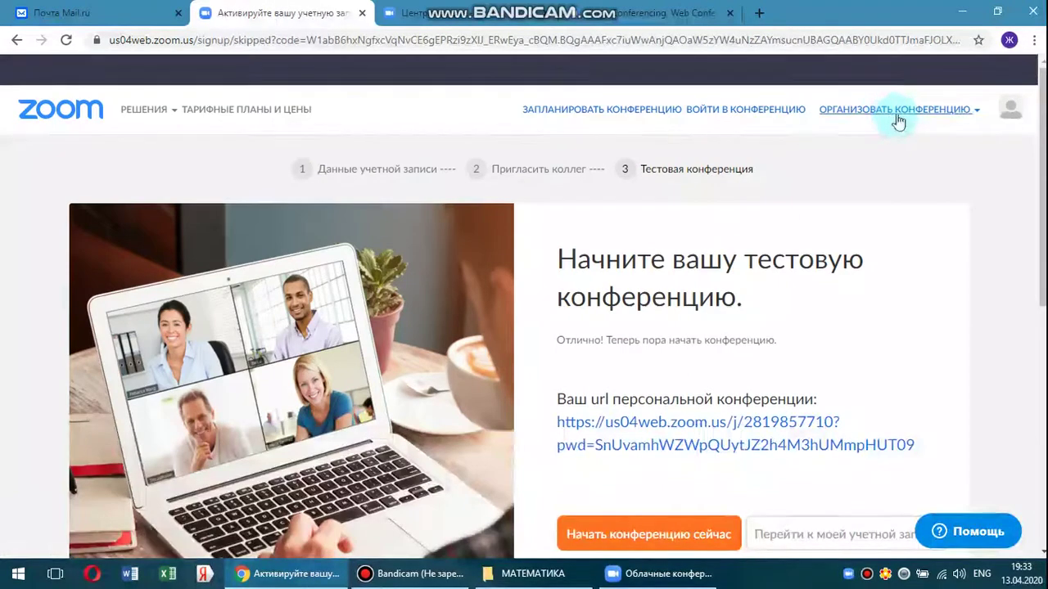
click(893, 116)
scroll(814, 393, down, 2)
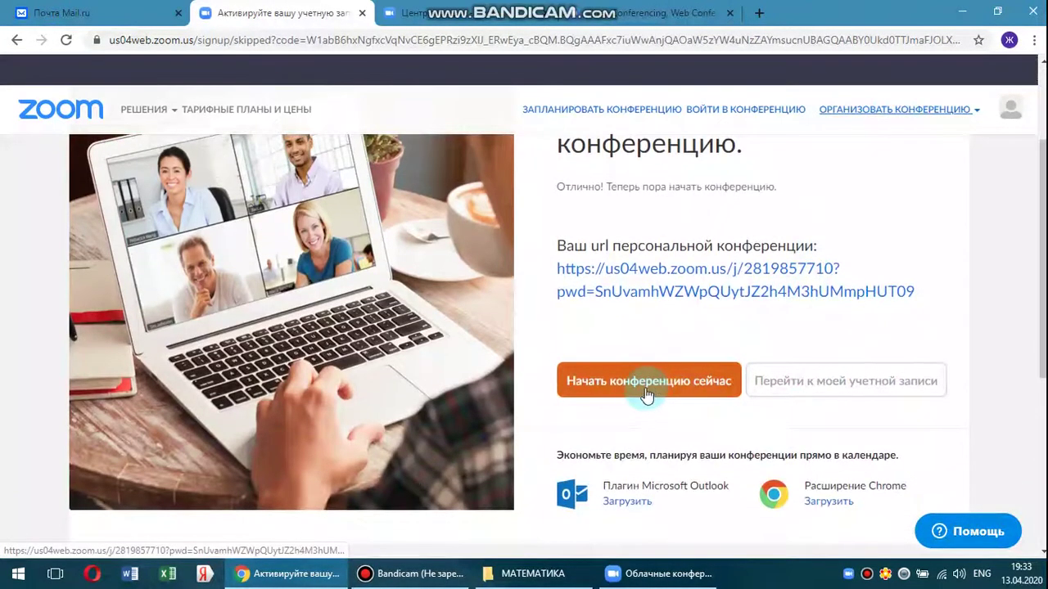
Start the test conference now and launch it in the Zoom Meetings app.
click(650, 385)
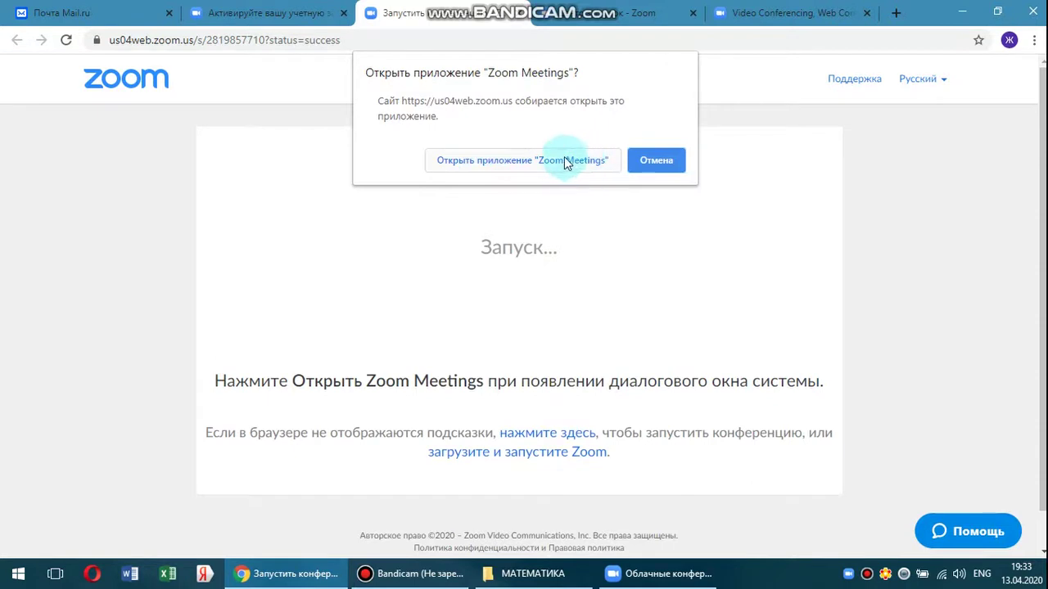
click(539, 160)
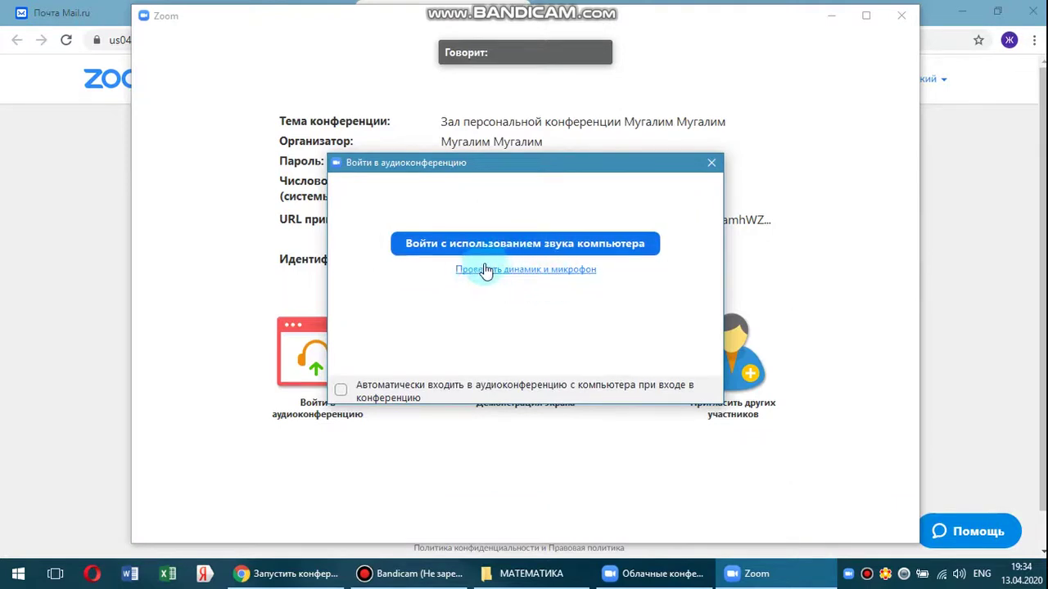
Test the speaker and microphone, confirm both work, then join with computer audio.
click(552, 279)
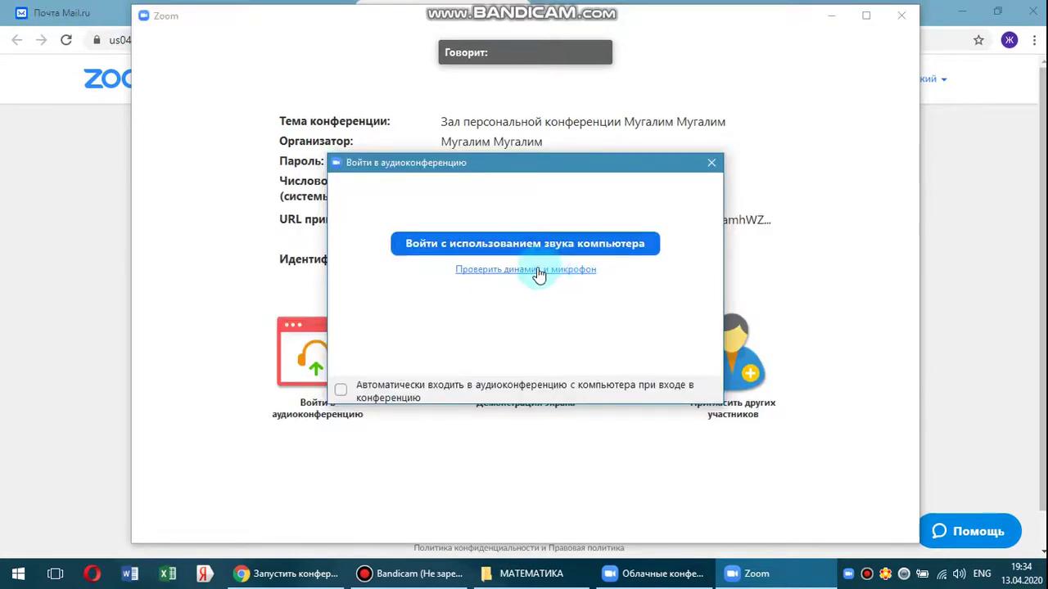
click(538, 270)
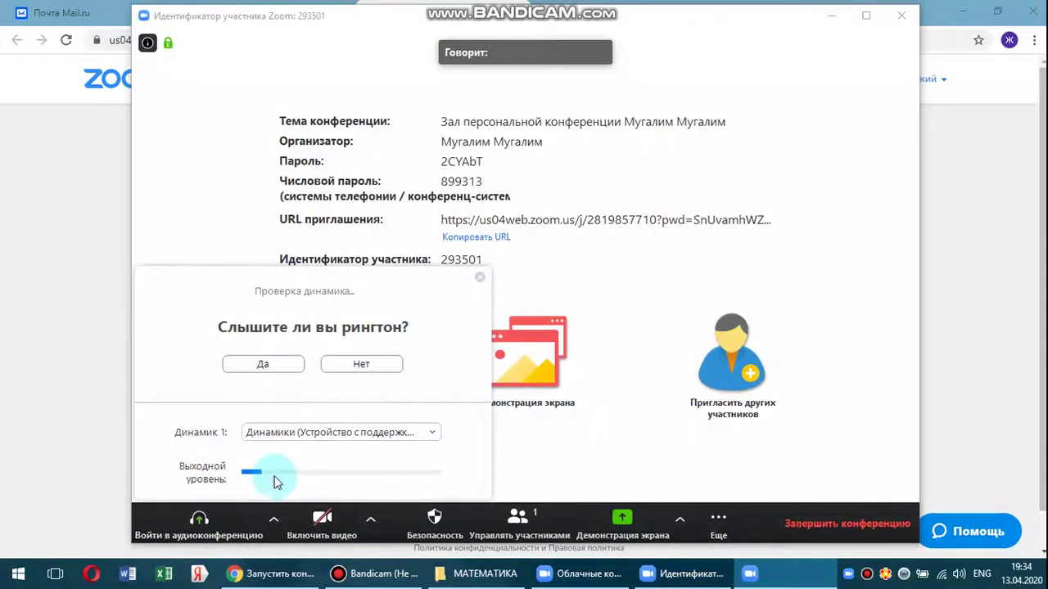
click(273, 367)
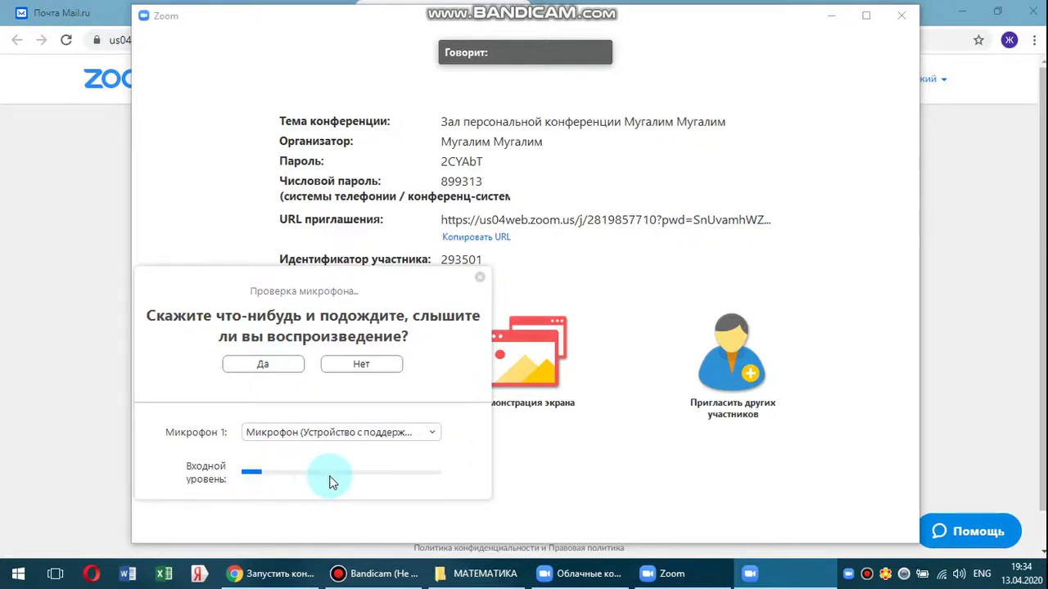
click(278, 370)
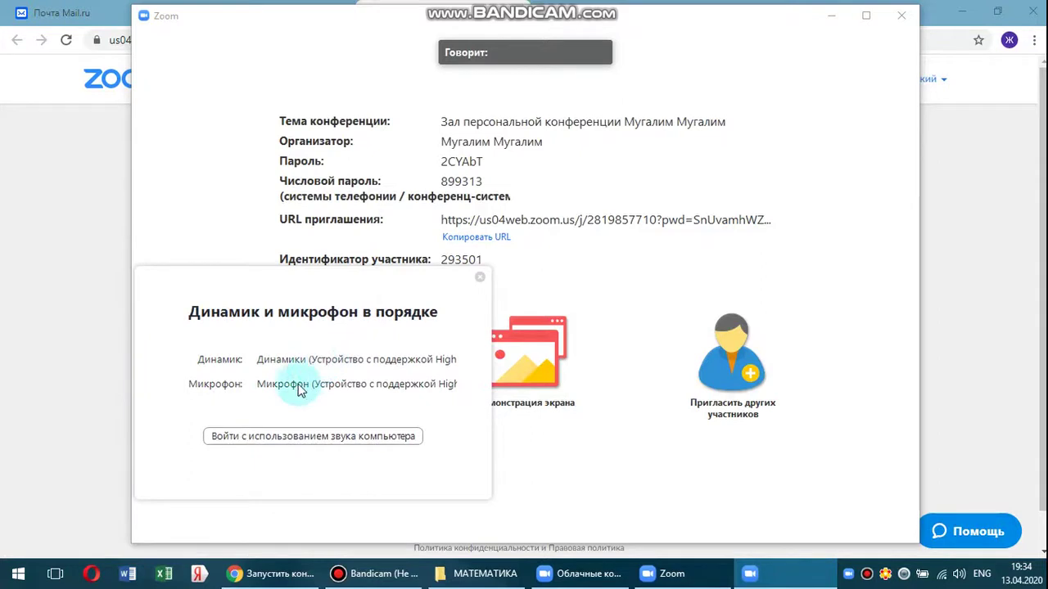
click(299, 441)
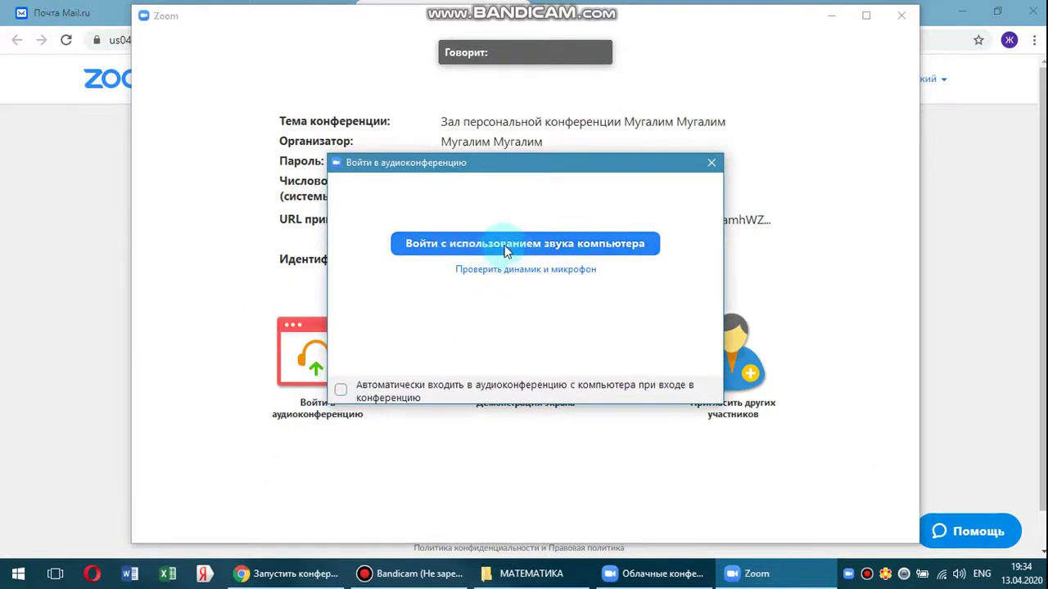
click(508, 248)
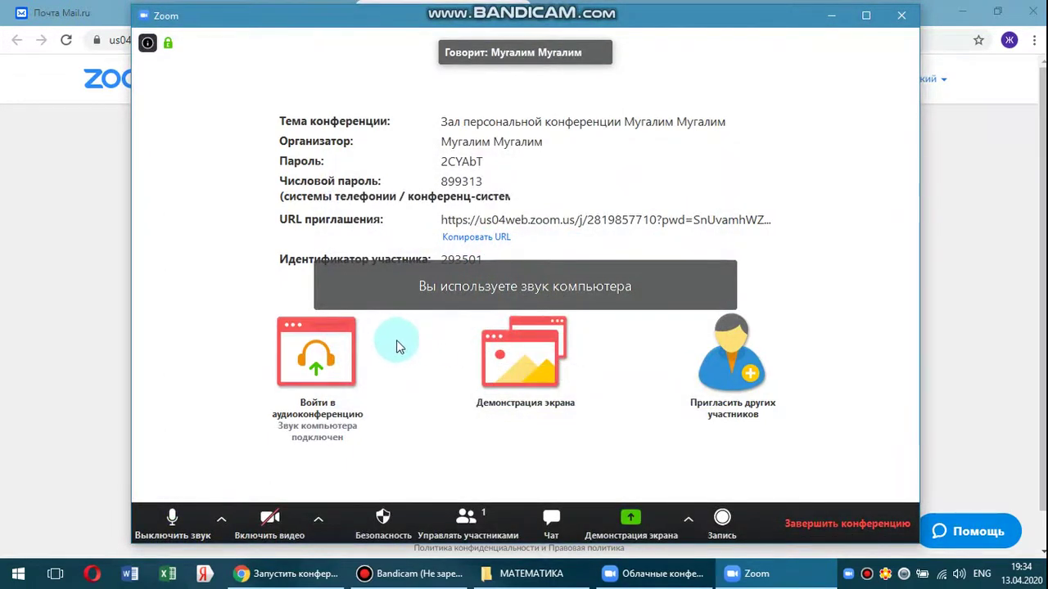
Mute the microphone, check the audio and camera menus, then open the Participants panel.
click(171, 517)
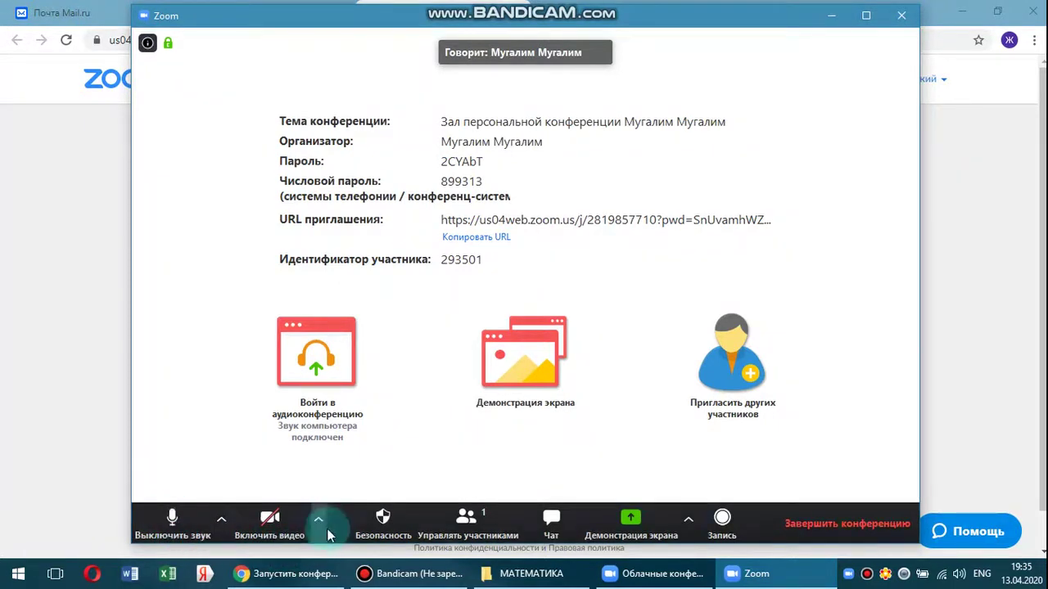
click(277, 523)
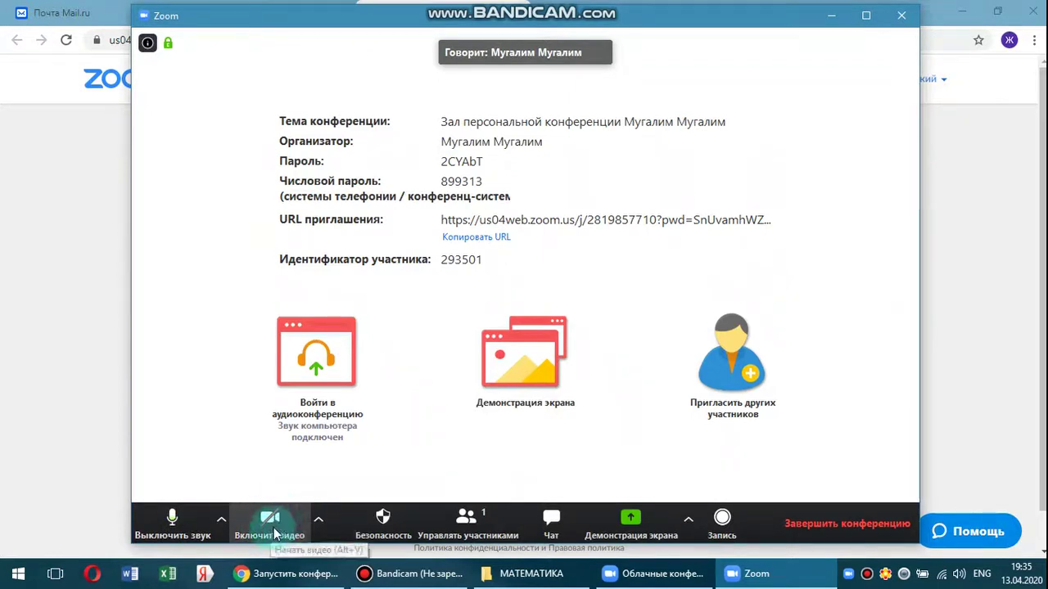
click(273, 522)
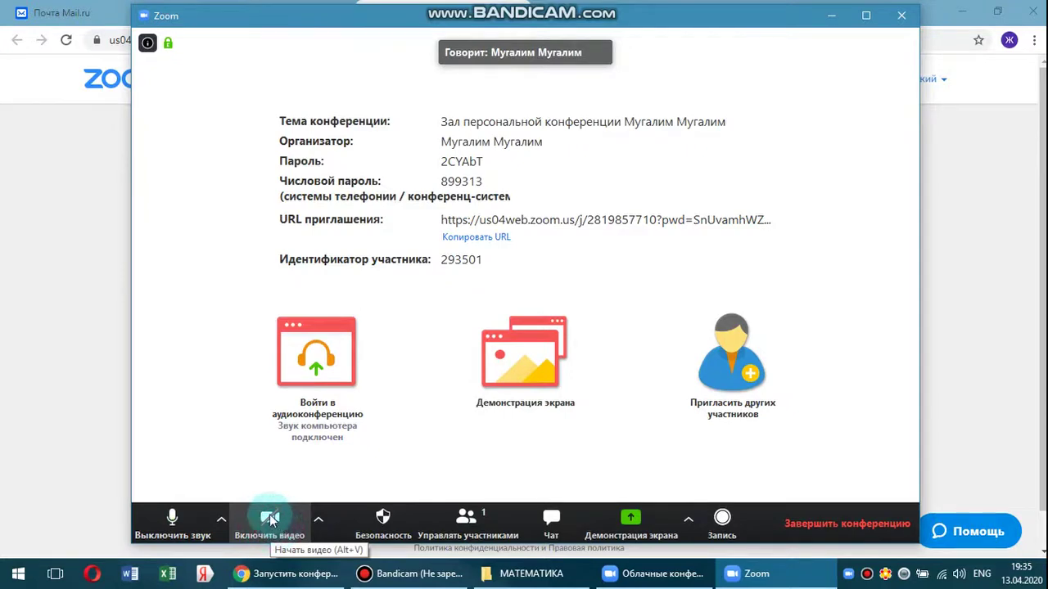
click(277, 524)
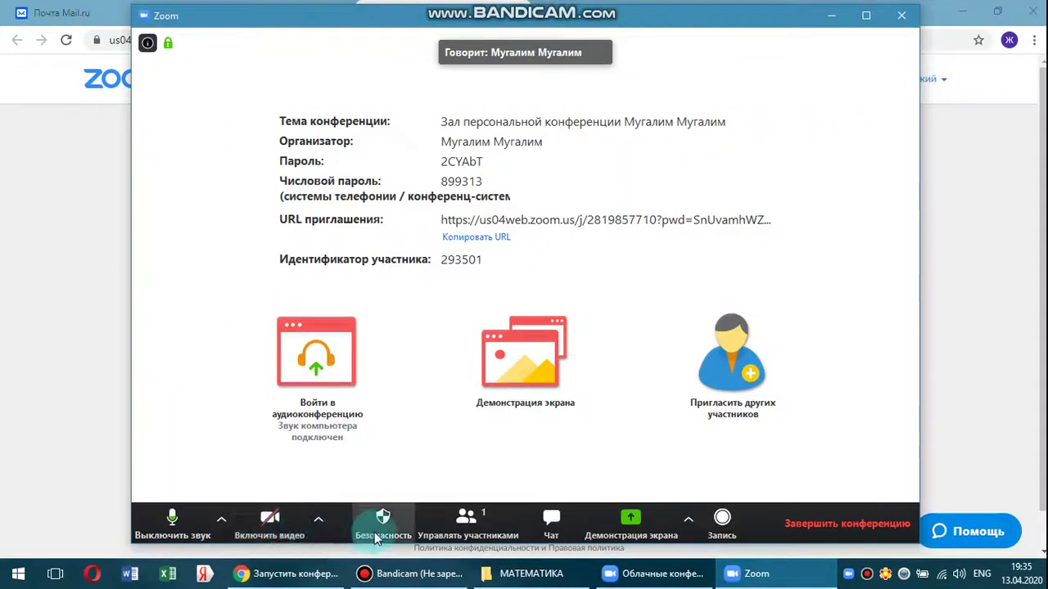
click(220, 520)
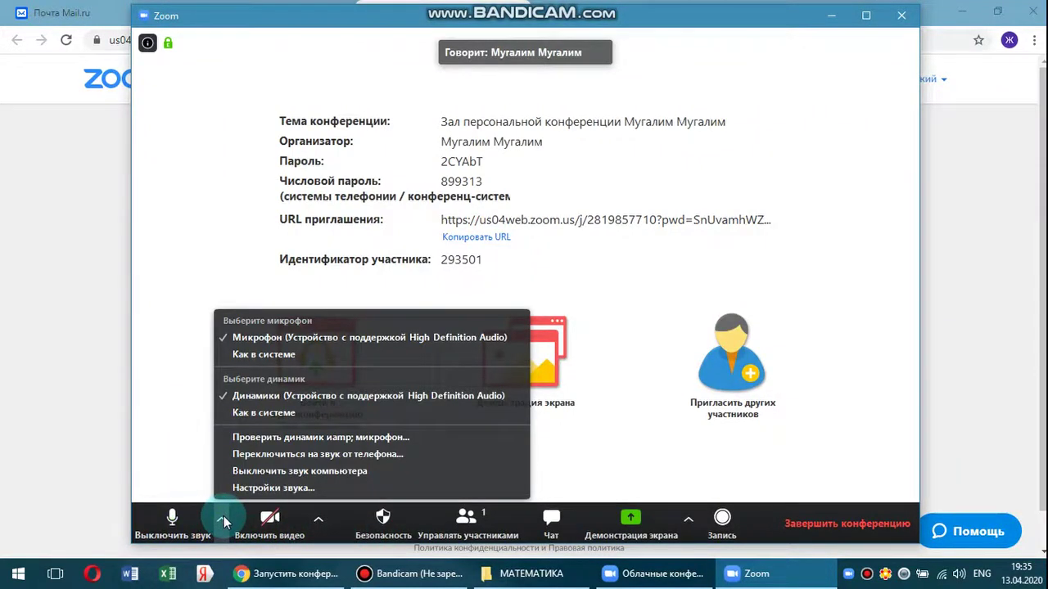
click(319, 519)
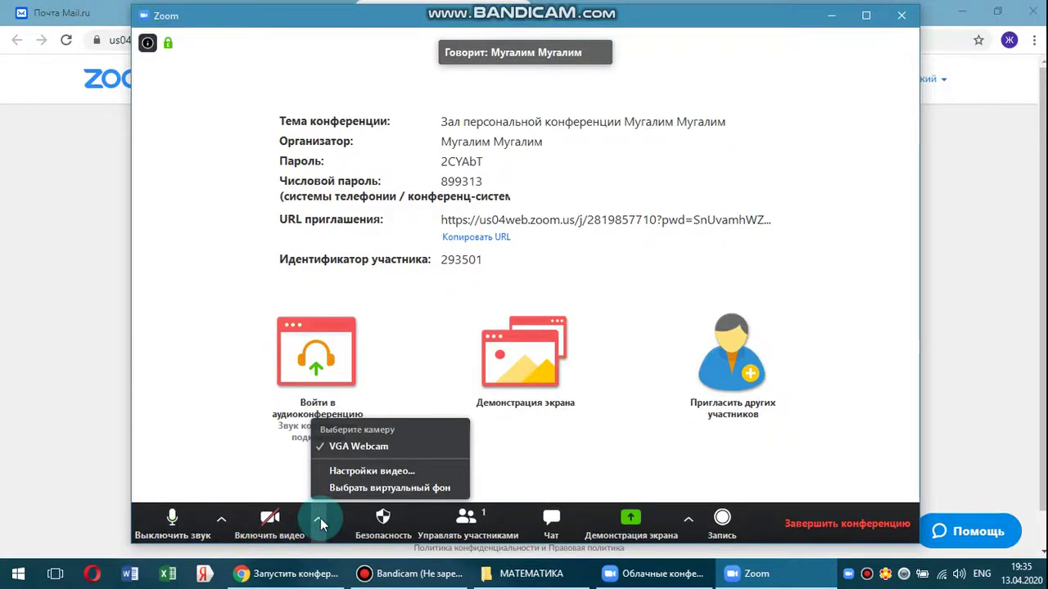
click(466, 523)
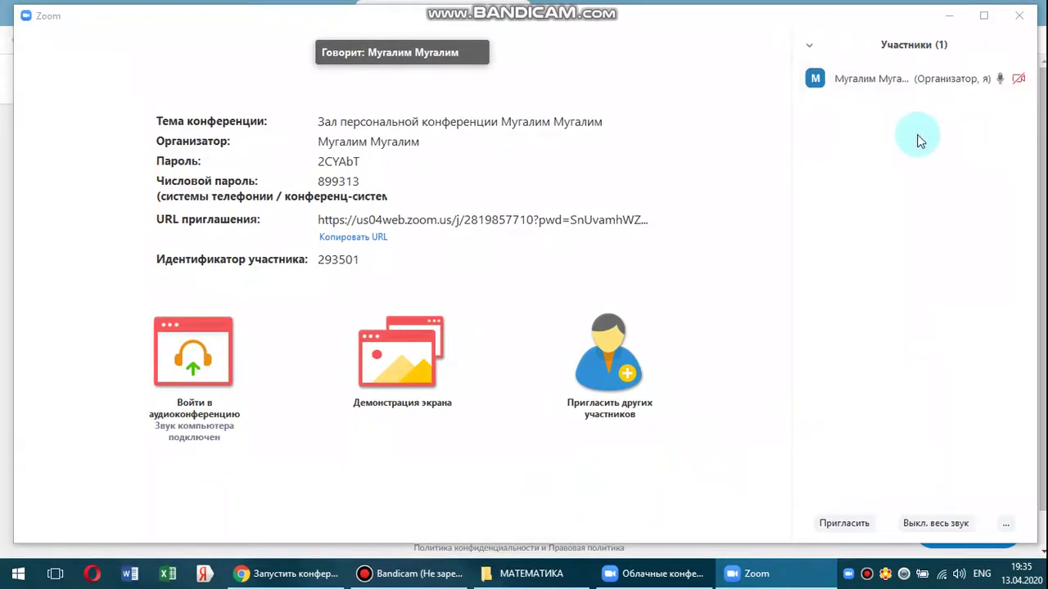
Open the Чат pane so the group chat shows below the participant list.
mouse_move(995, 87)
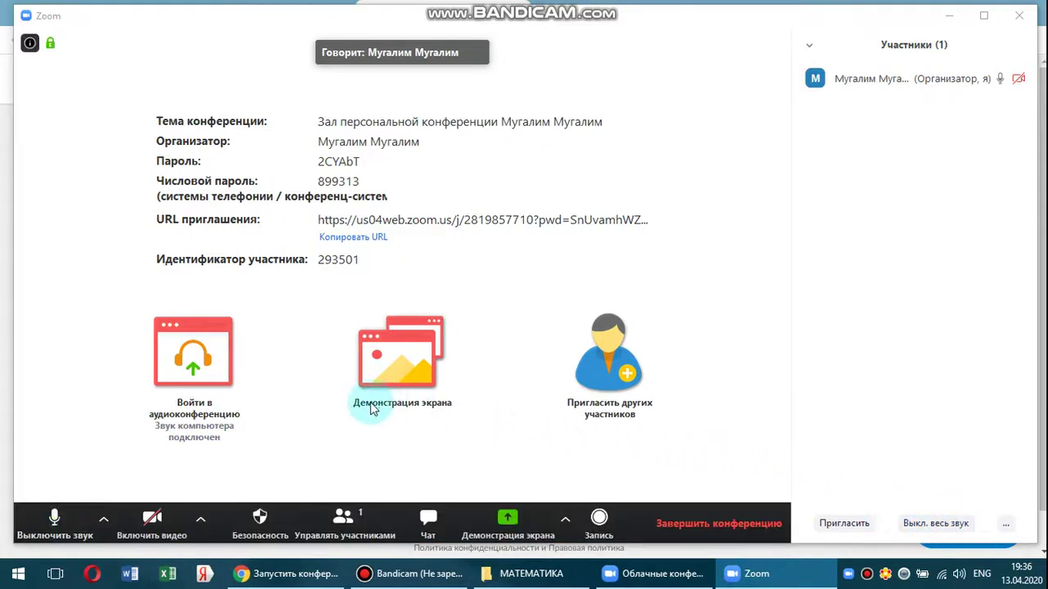
click(428, 522)
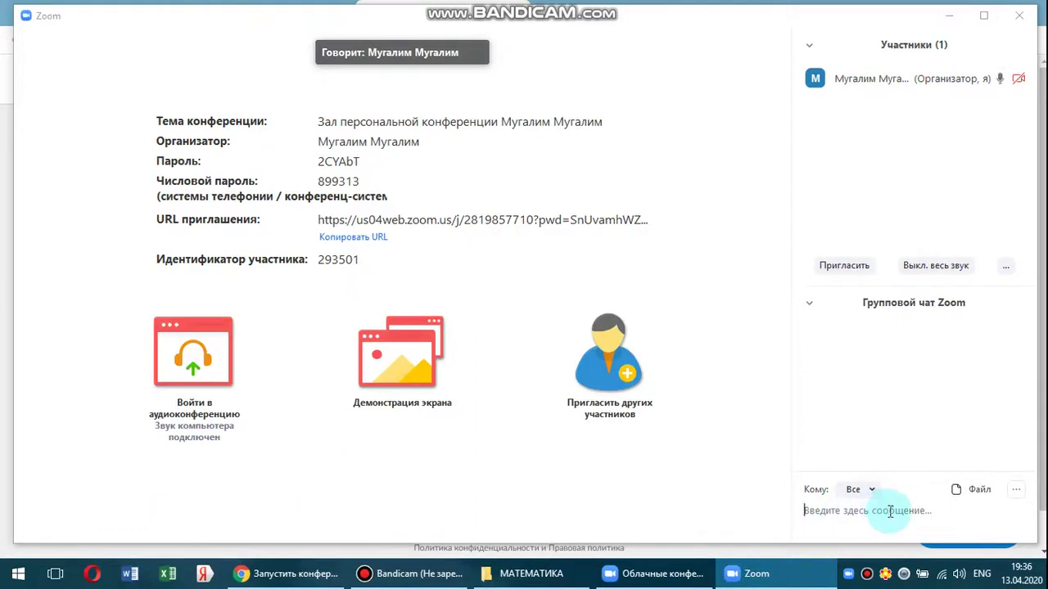
click(862, 510)
click(979, 491)
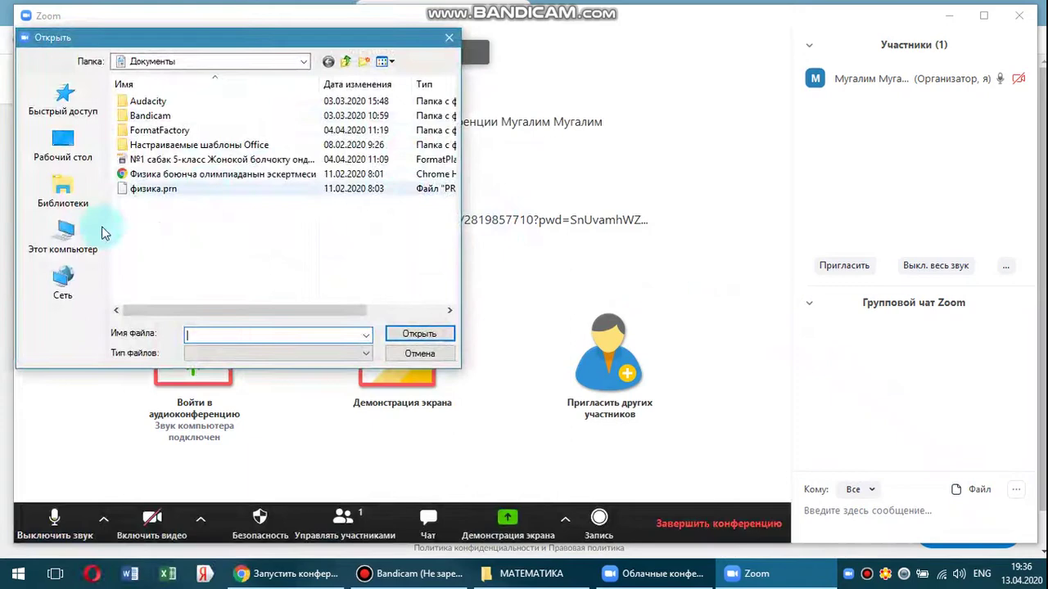
click(61, 233)
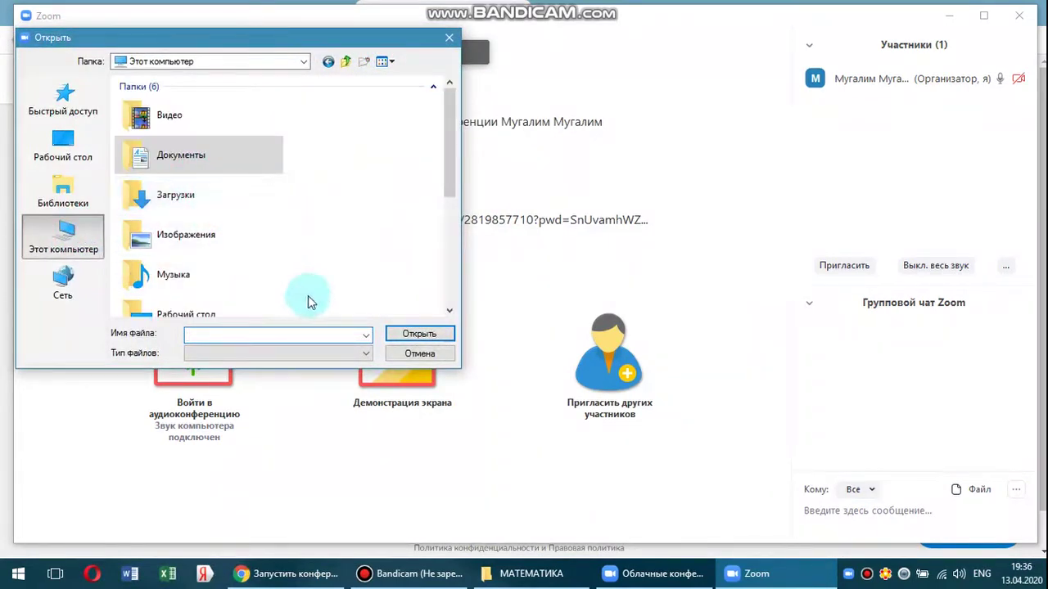
click(424, 359)
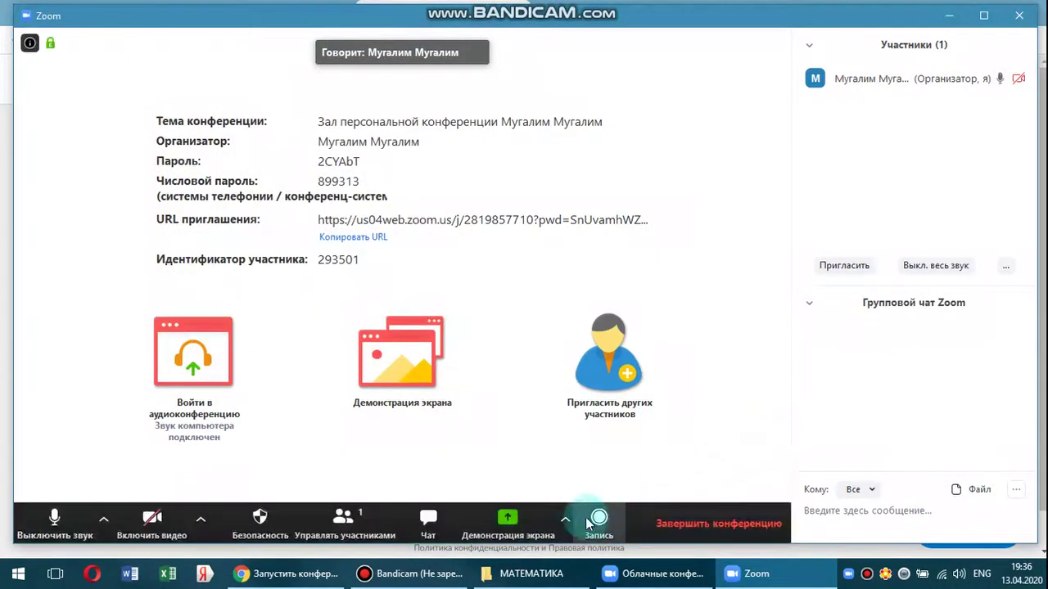
Open Демонстрация экрана and choose to share the entire screen.
click(508, 524)
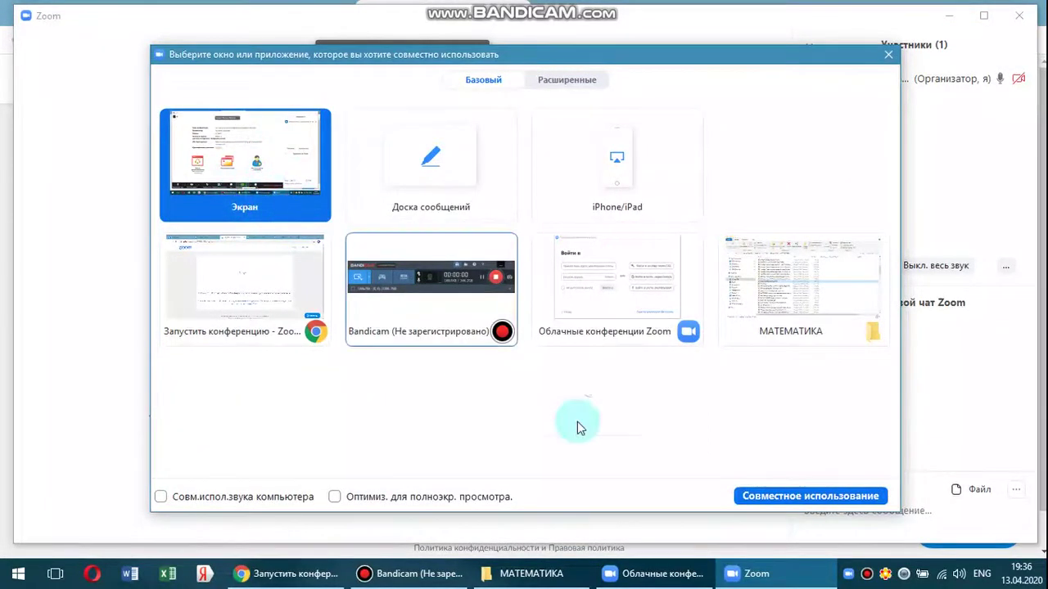
click(784, 501)
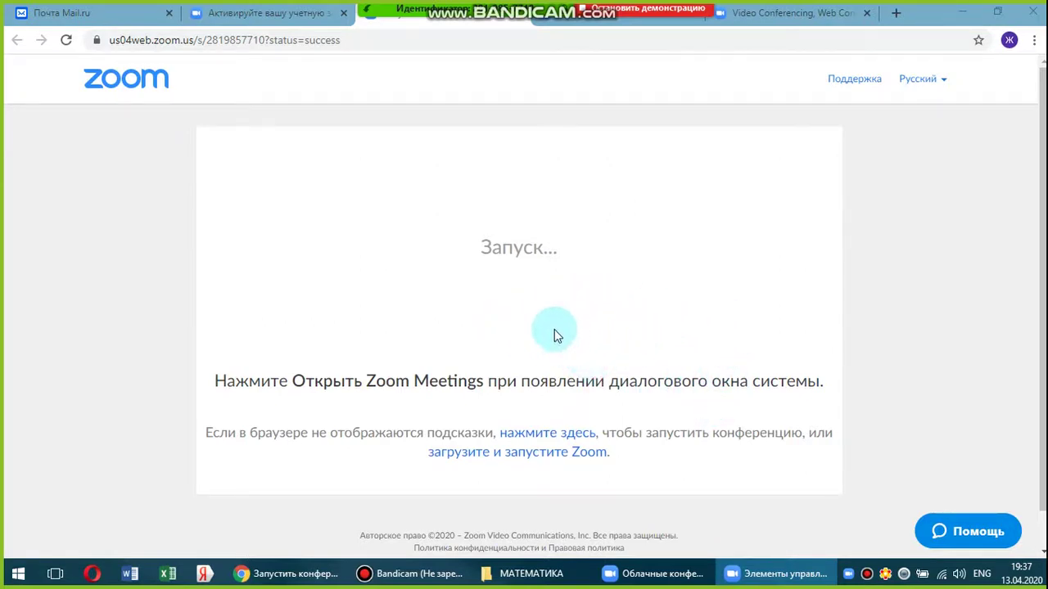
Open the АЛГЕБРАЛЫК_БОЛЧОКТОР[1].ppt presentation from the МАТЕМАТИКА folder window.
click(534, 574)
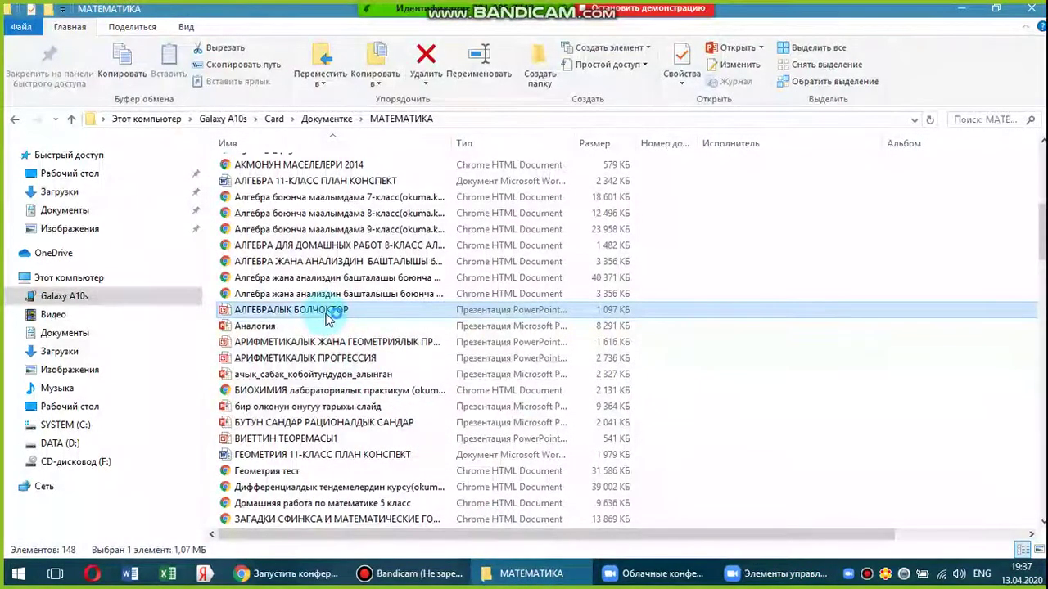
double_click(333, 312)
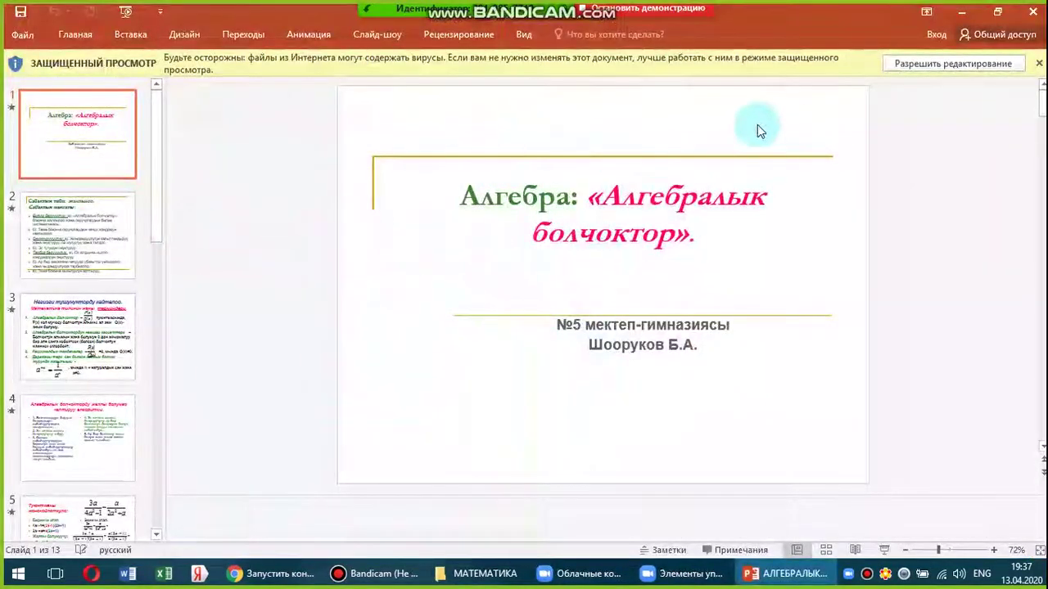
Enable editing of the protected presentation, then stop the Zoom screen share.
click(933, 68)
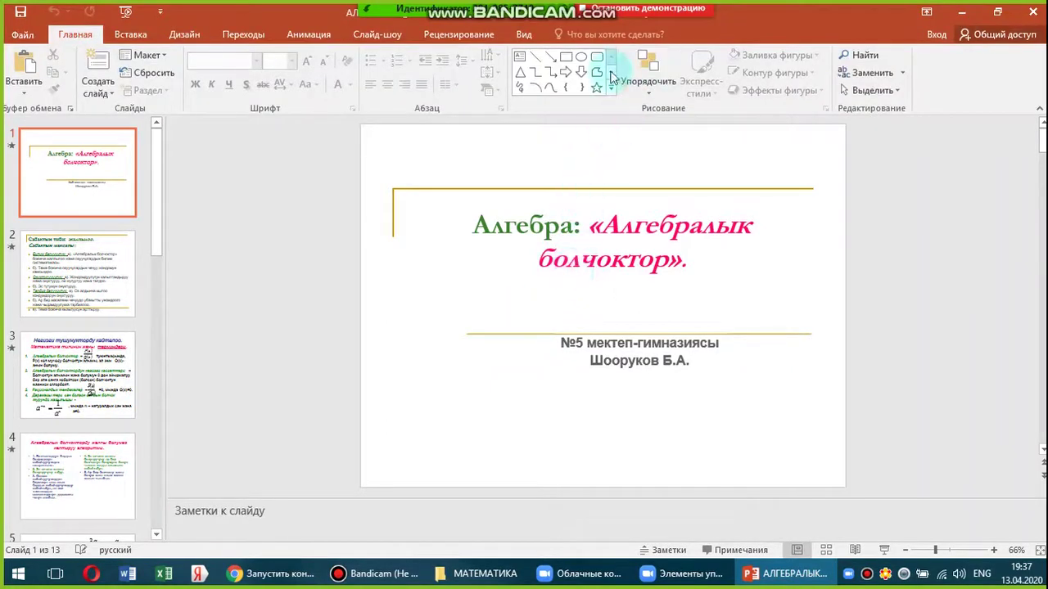
click(663, 14)
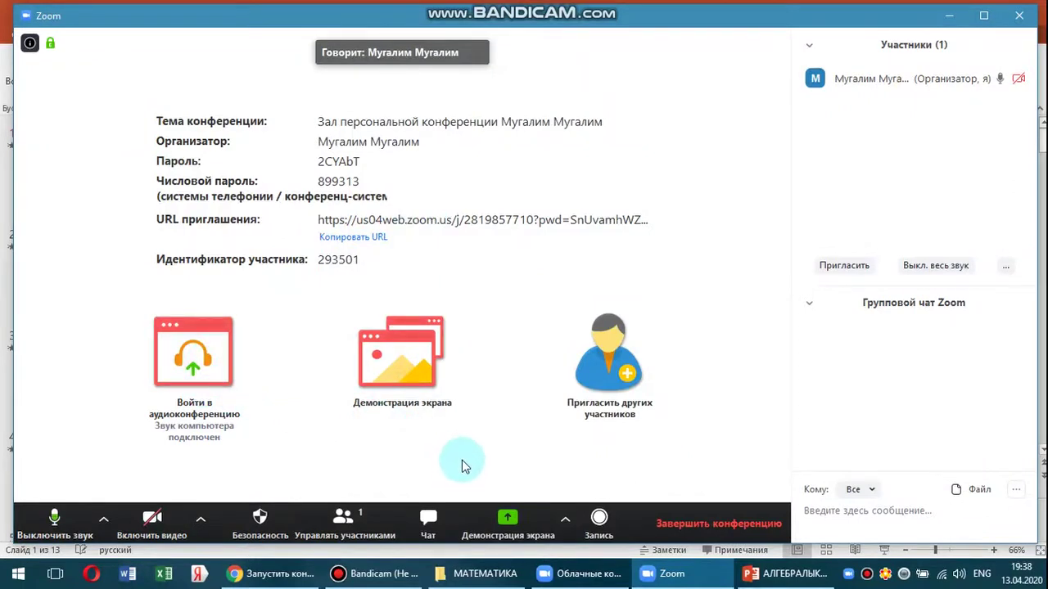
Share the Доска сообщений whiteboard from Zoom's Демонстрация экрана picker.
click(417, 373)
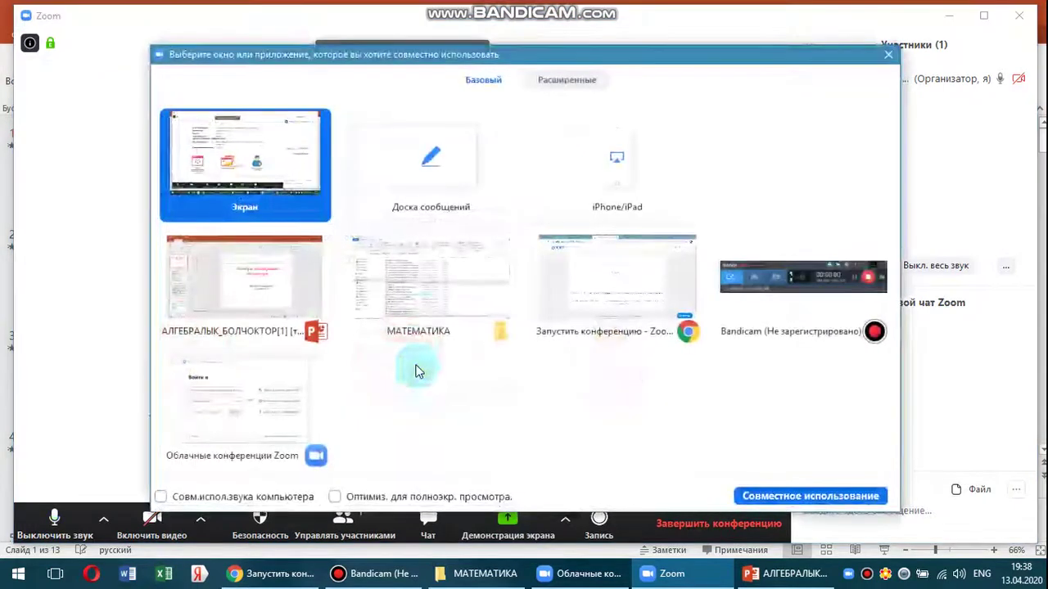
click(433, 170)
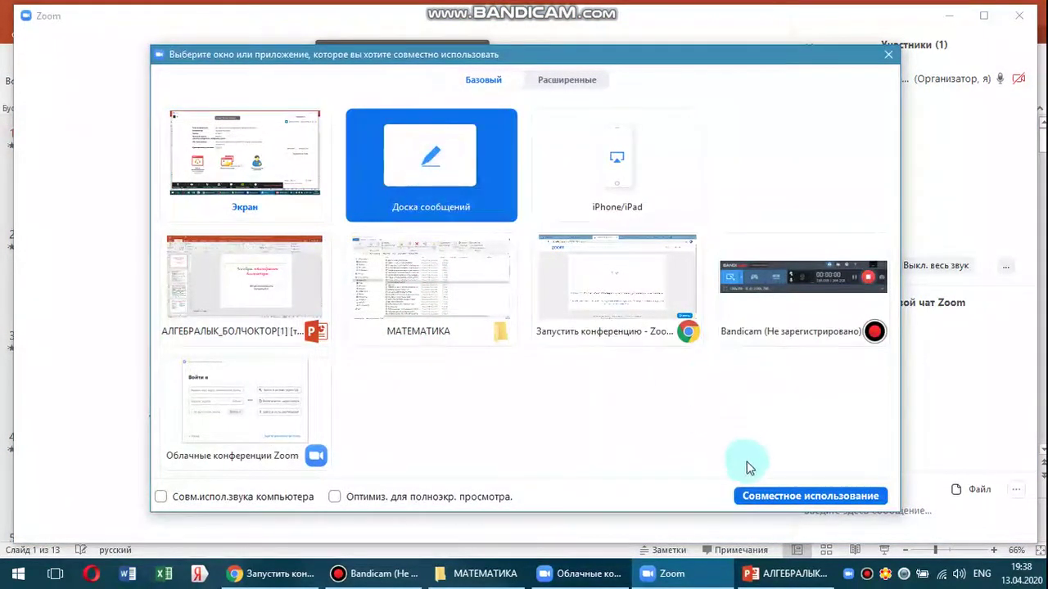
click(792, 498)
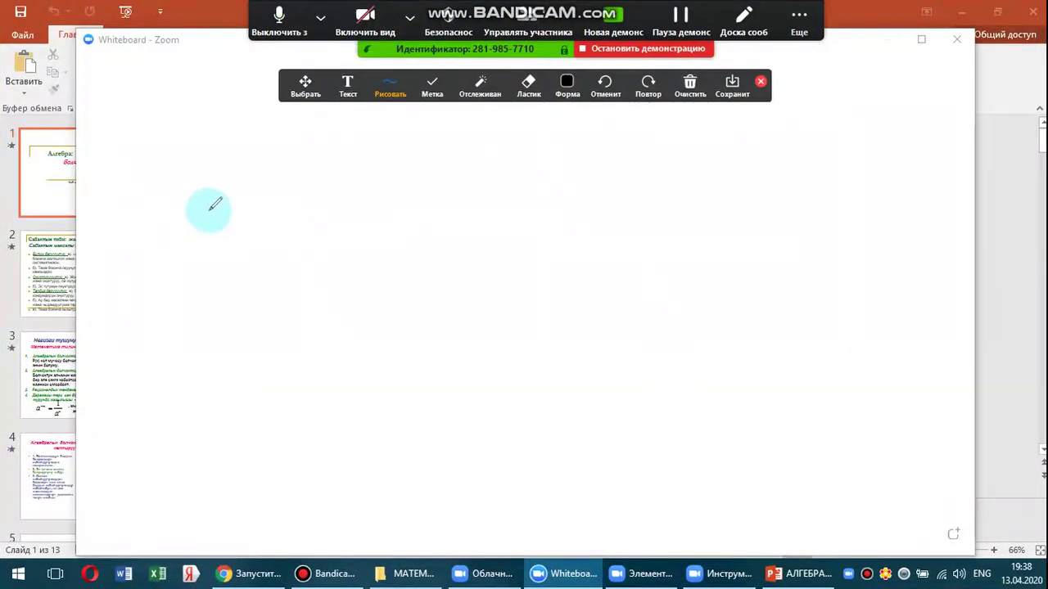
Draw a wavy line on the whiteboard and erase it again.
click(291, 185)
mouse_move(291, 185)
mouse_down()
mouse_move(375, 172)
mouse_move(464, 183)
mouse_up()
click(530, 93)
drag(468, 178, 423, 172)
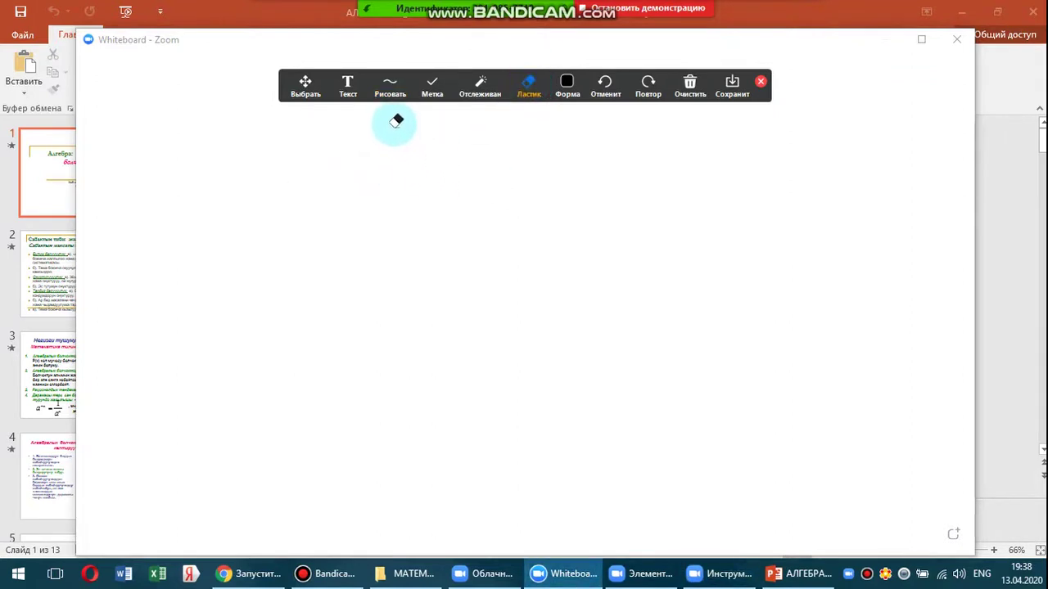
Try the filled-circle shape, stamp choices and the spotlight tool.
click(390, 92)
click(470, 179)
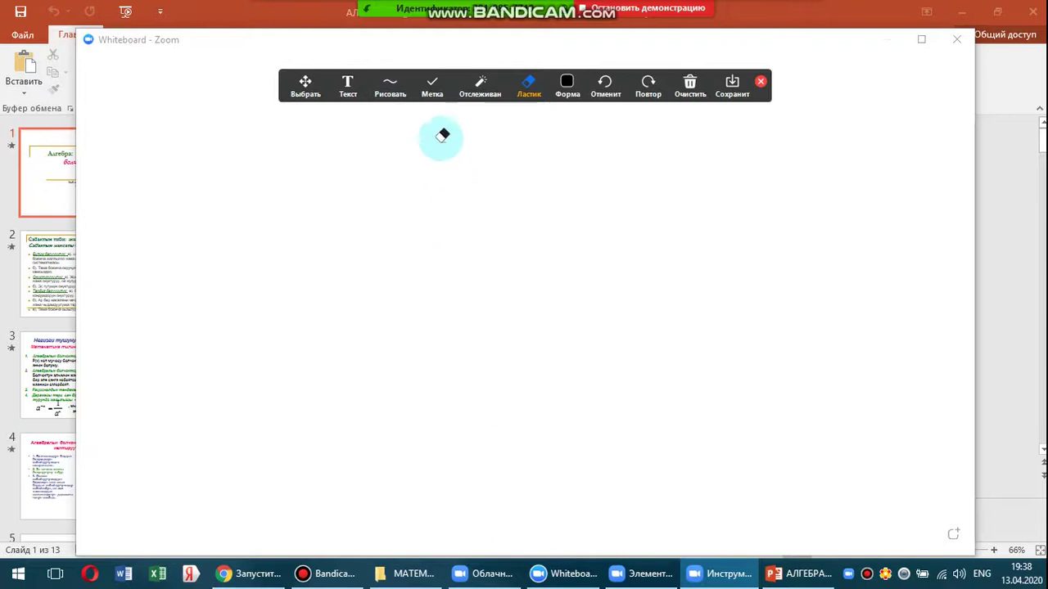
click(431, 88)
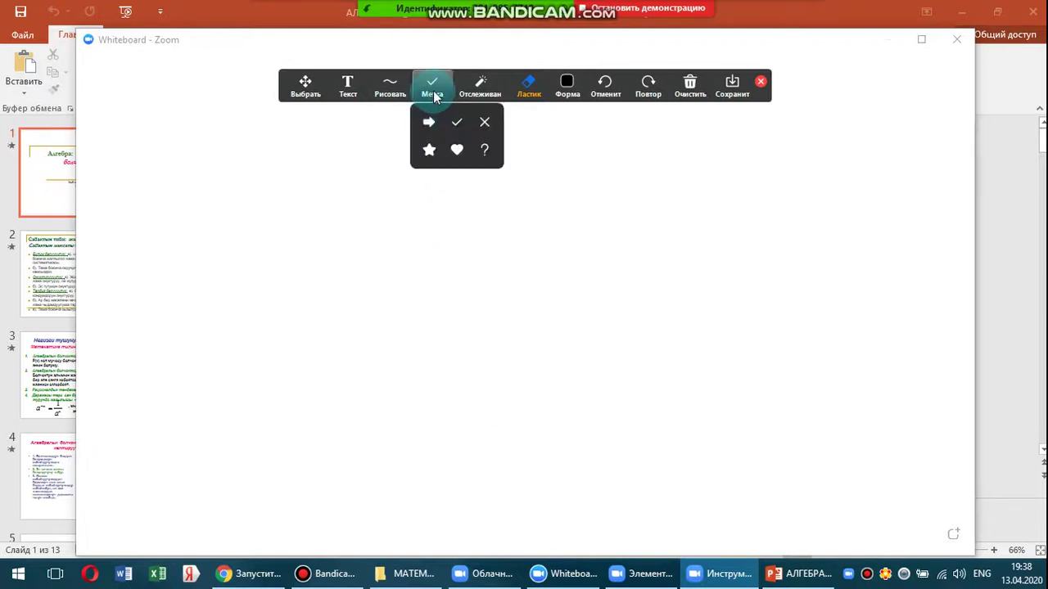
click(475, 93)
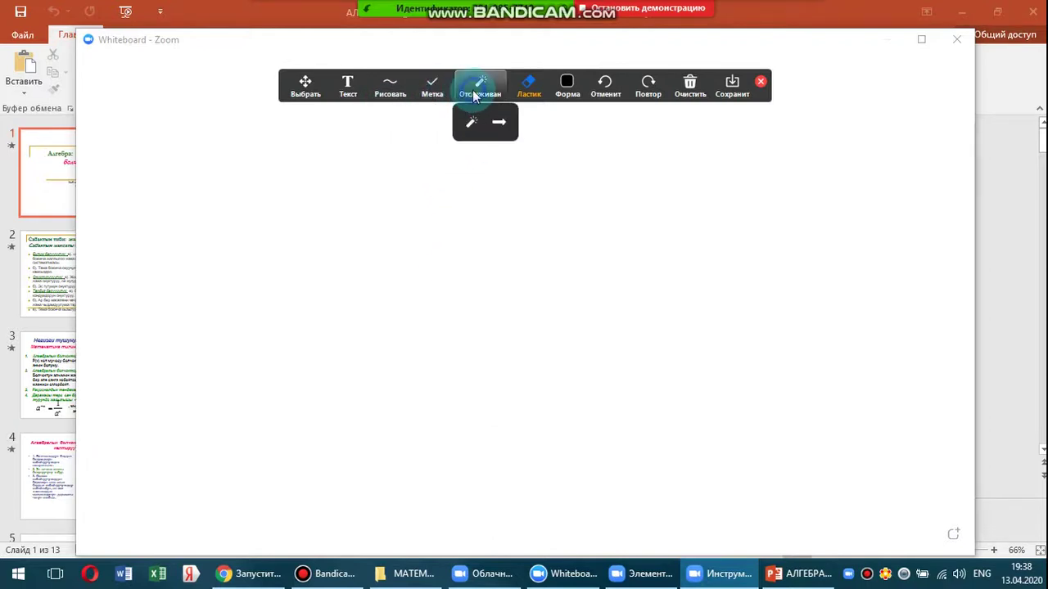
click(478, 95)
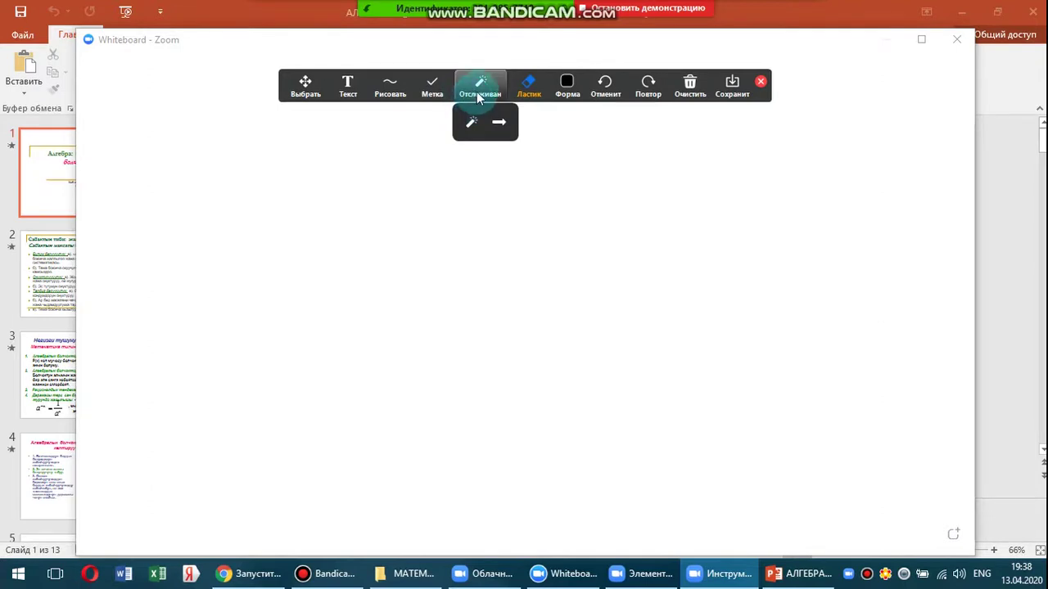
click(471, 122)
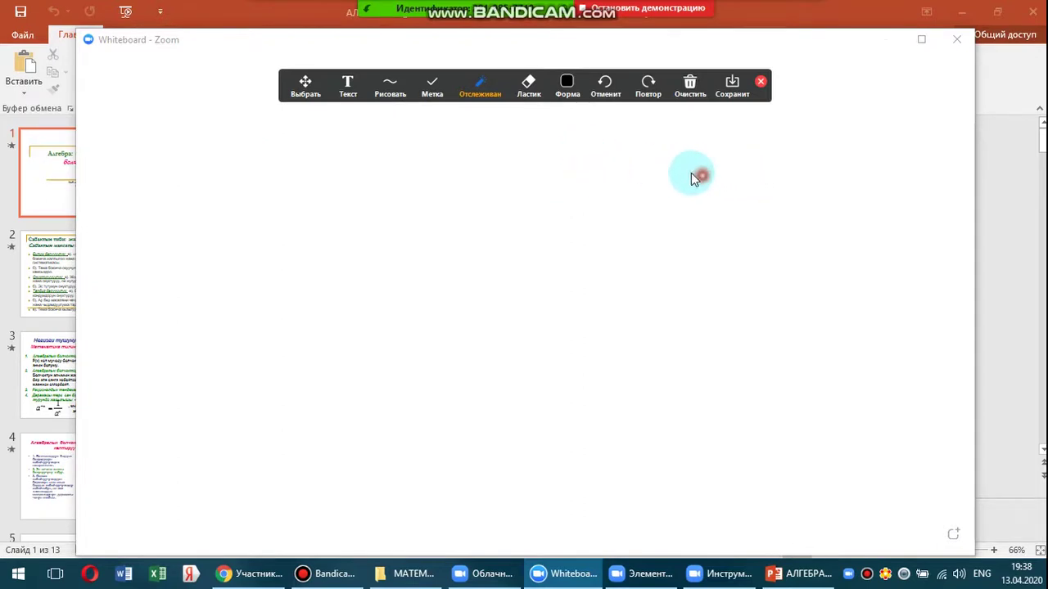
Look at the Format colour, line-width and font-size options, then close them.
click(568, 87)
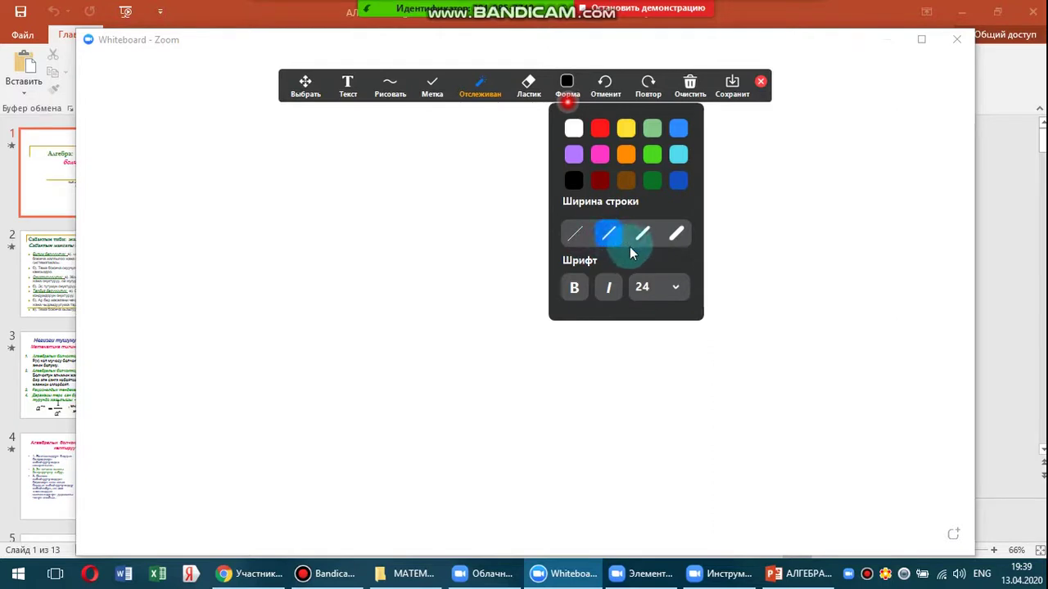
click(671, 288)
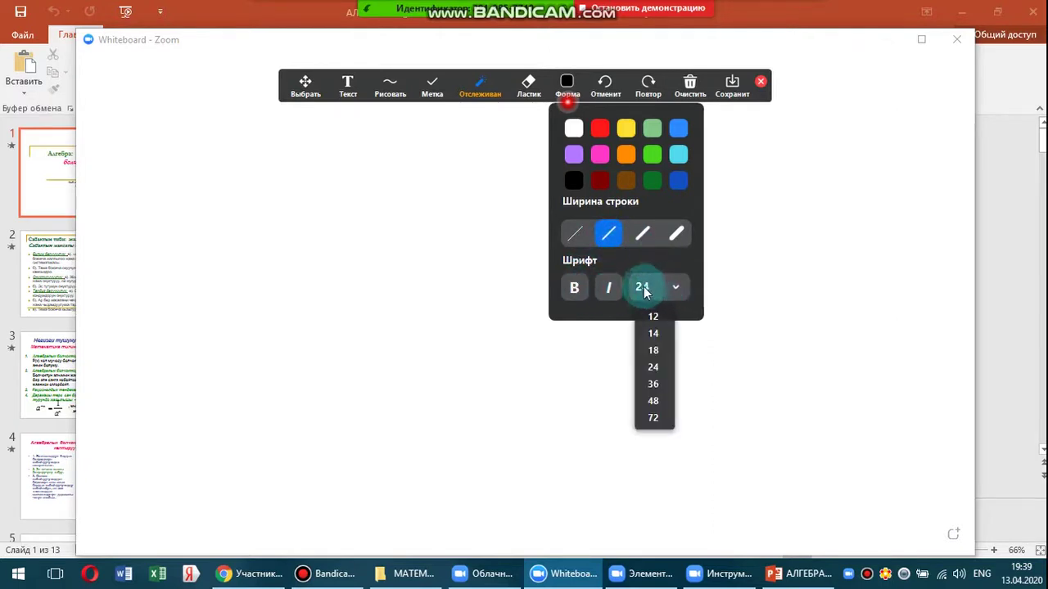
click(644, 293)
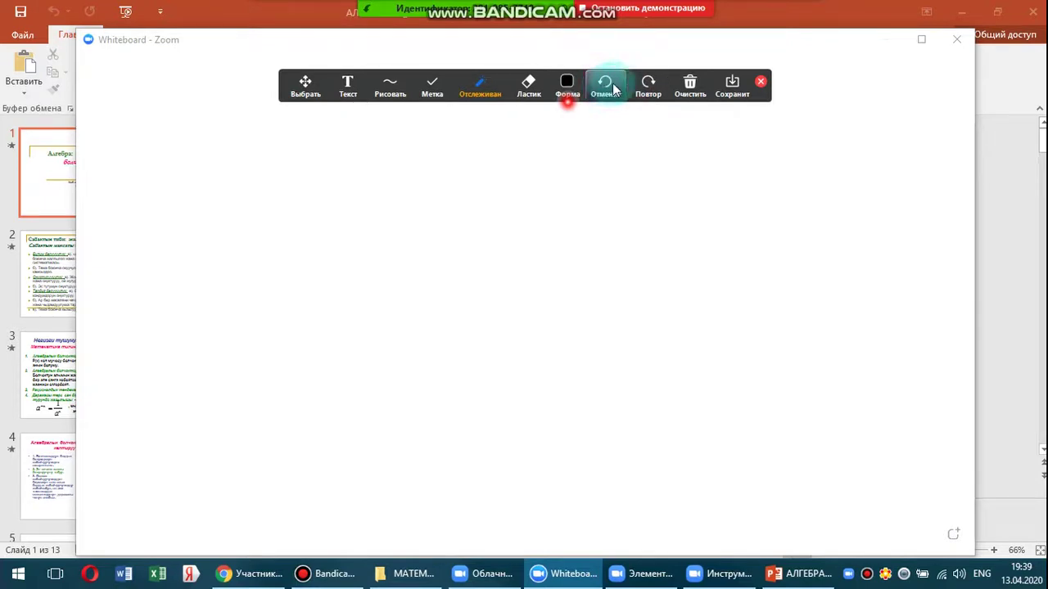
Check the Clear options without erasing anything, then stop sharing the whiteboard.
click(689, 89)
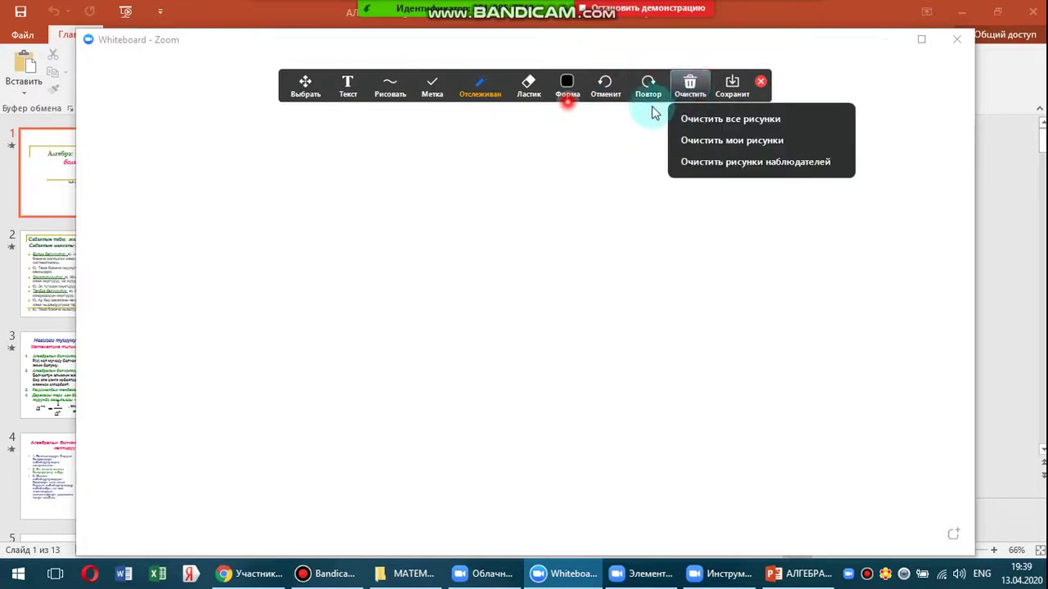
click(611, 138)
click(690, 87)
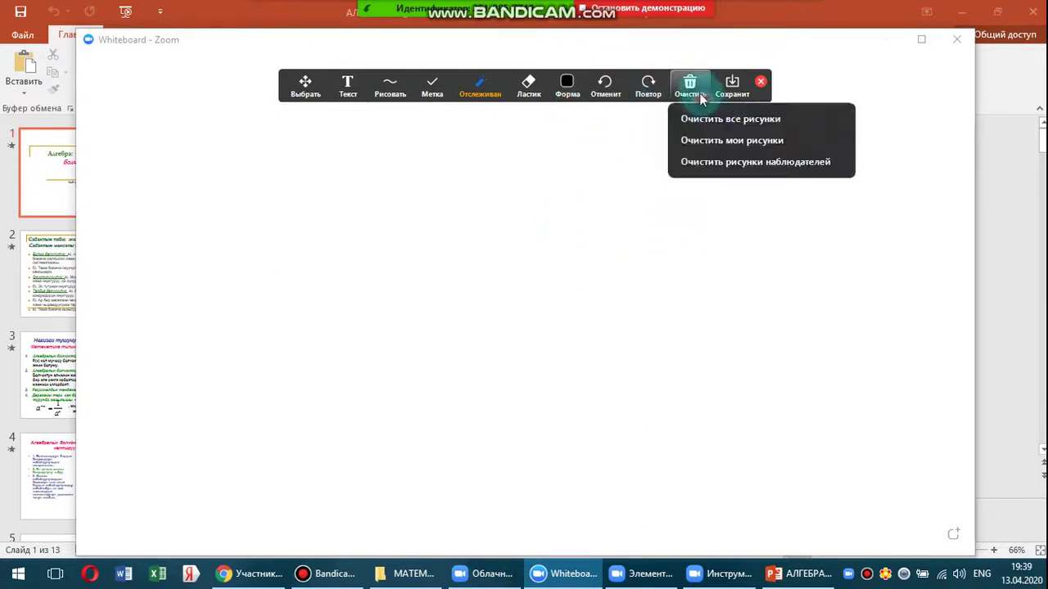
click(732, 87)
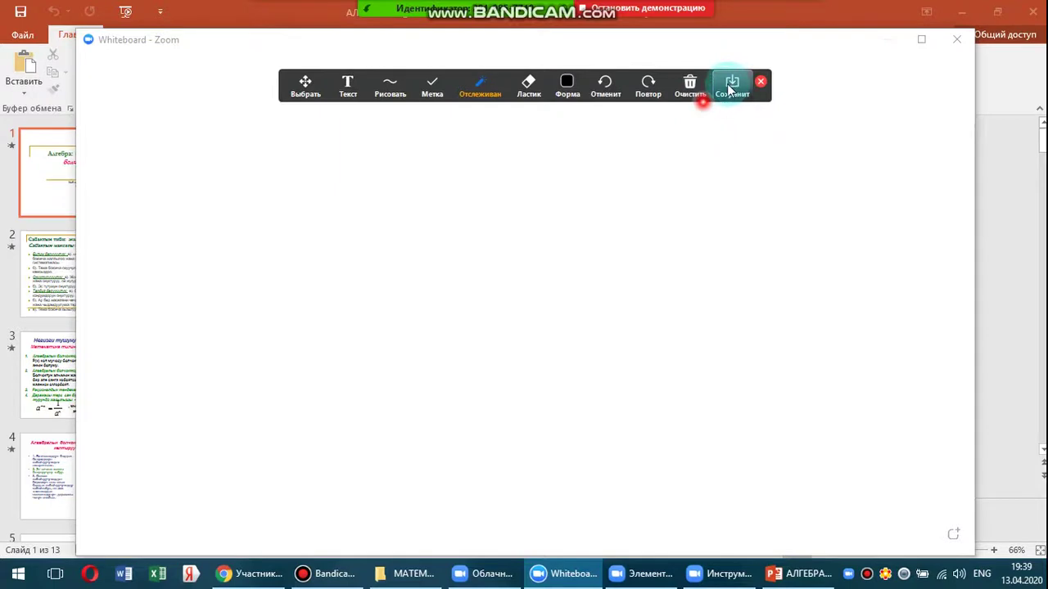
click(691, 86)
click(393, 143)
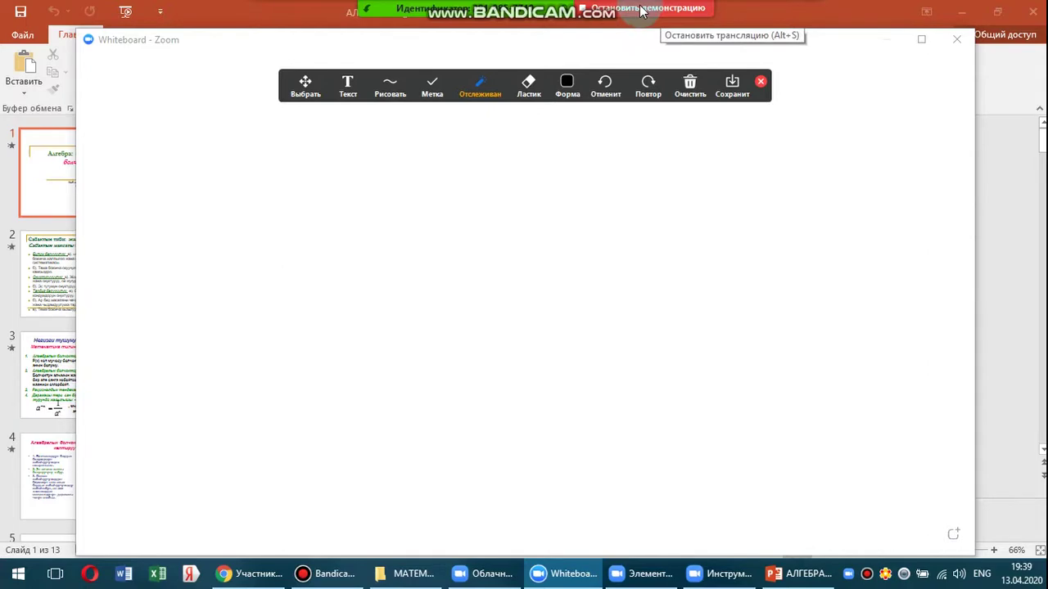
click(640, 10)
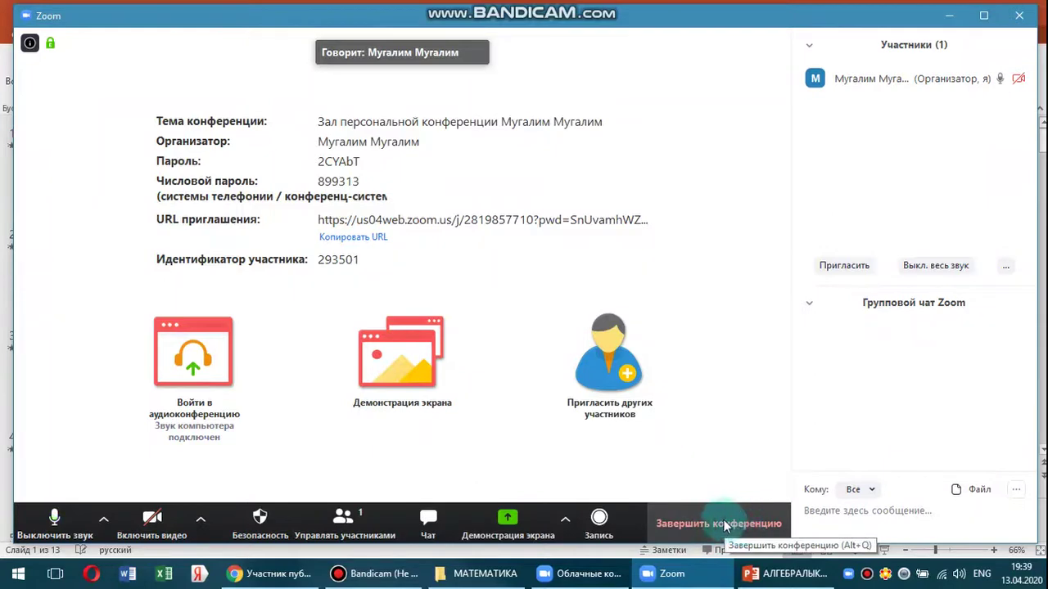
End the meeting for all participants and close the Zoom sign-in window.
click(722, 528)
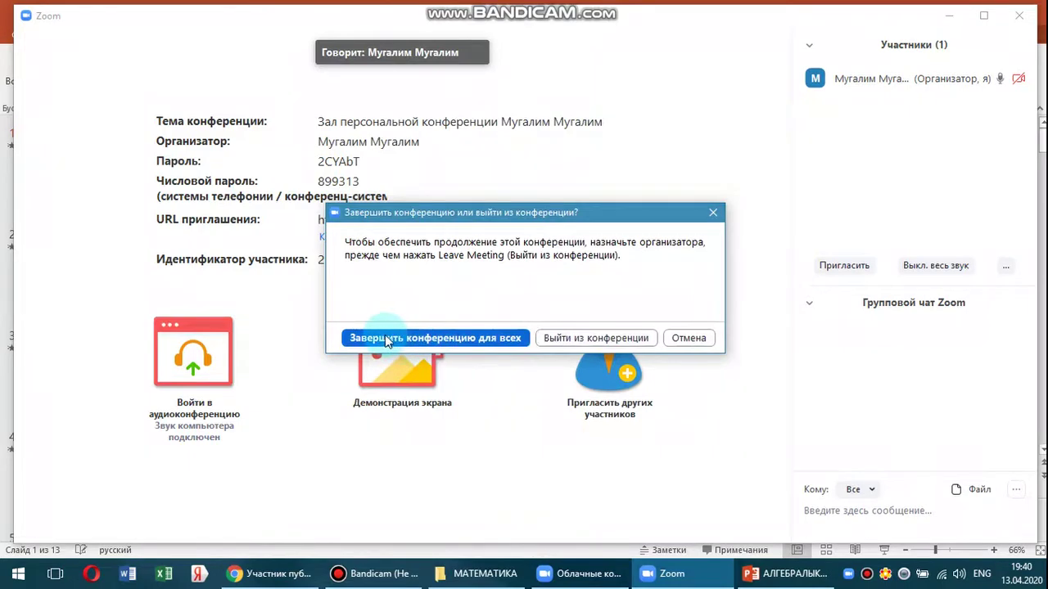
click(432, 342)
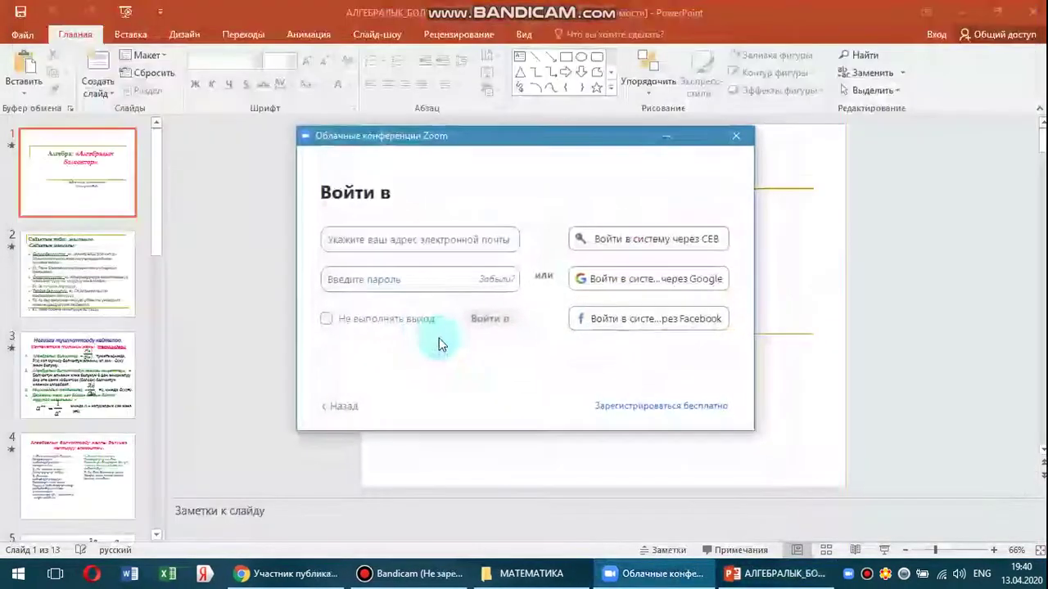
click(734, 141)
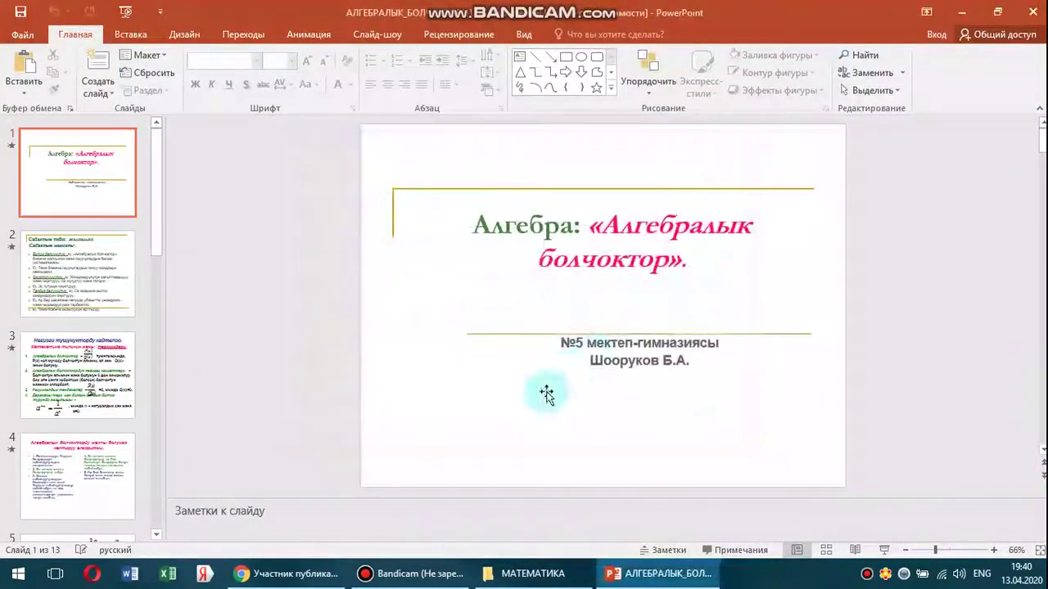
Restart the Bandicam recording and minimize the recorder window.
click(409, 573)
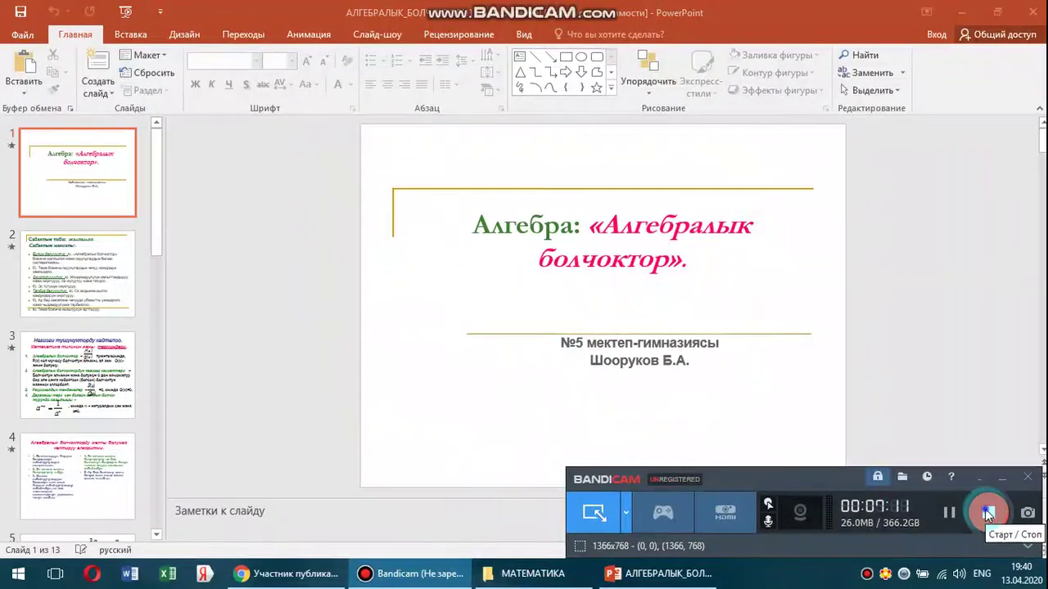
click(988, 513)
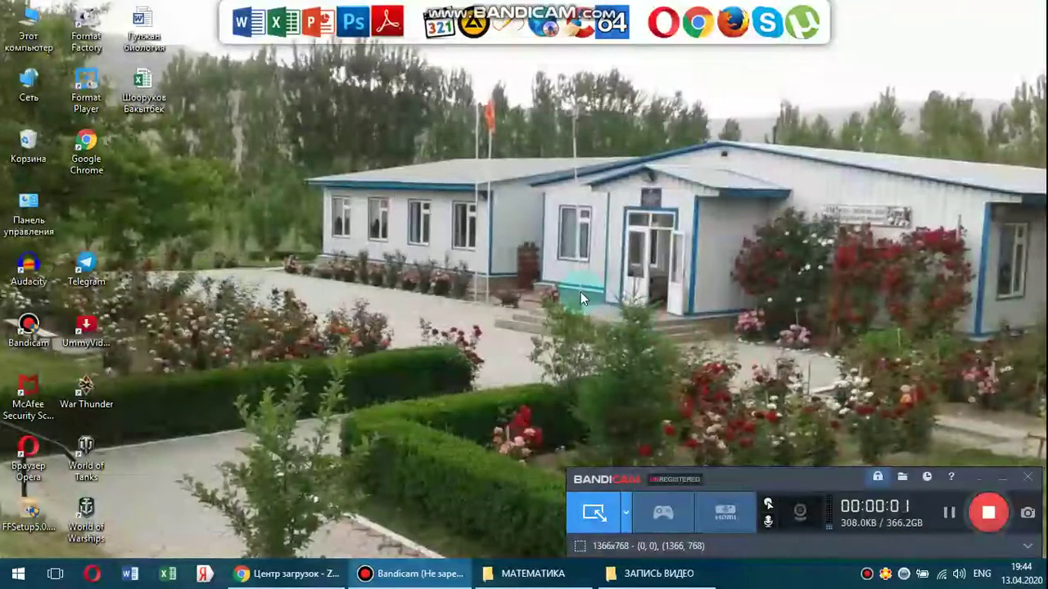
click(1001, 481)
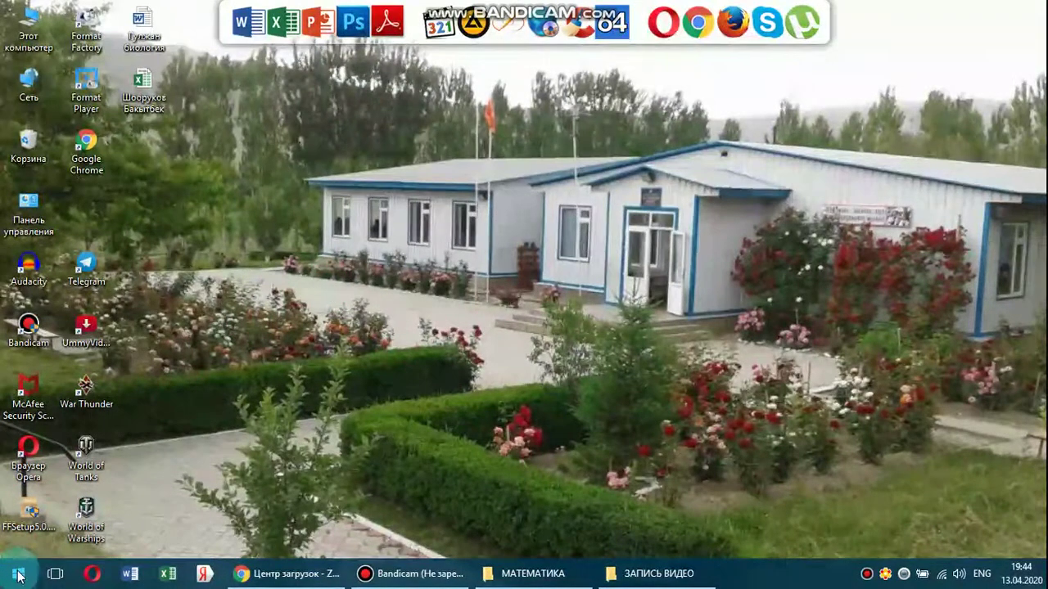
Drag Start Zoom from the Start menu's Zoom folder onto the desktop.
click(18, 577)
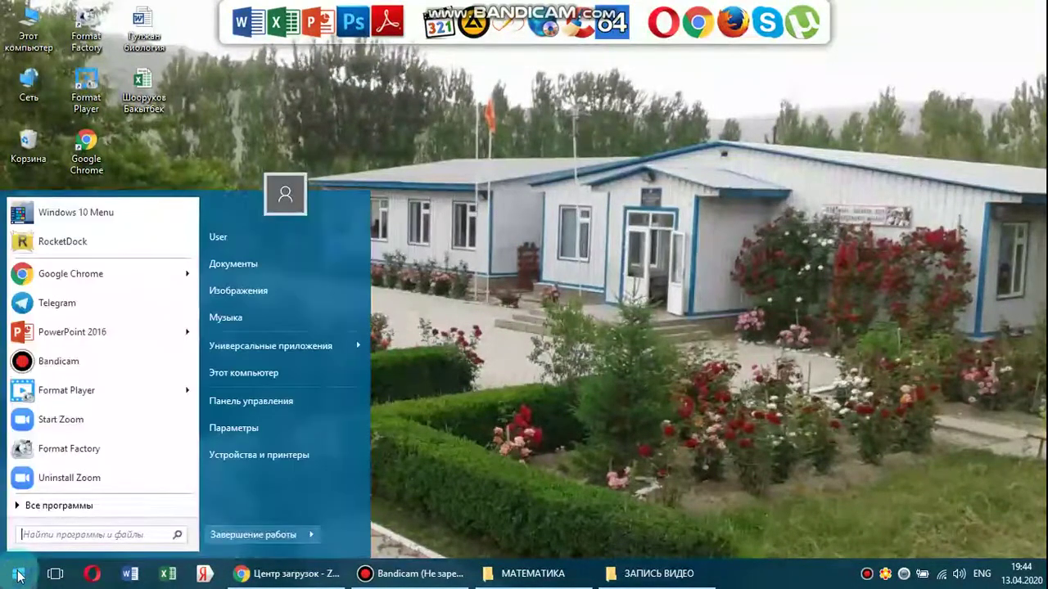
click(63, 506)
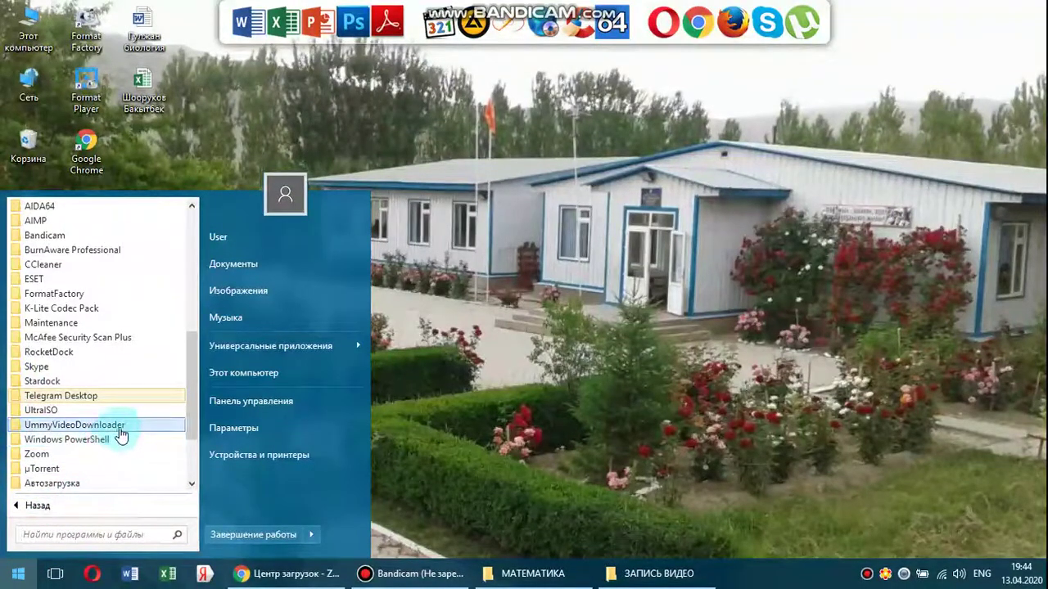
scroll(121, 434, down, 1)
scroll(122, 433, down, 2)
scroll(121, 434, up, 10)
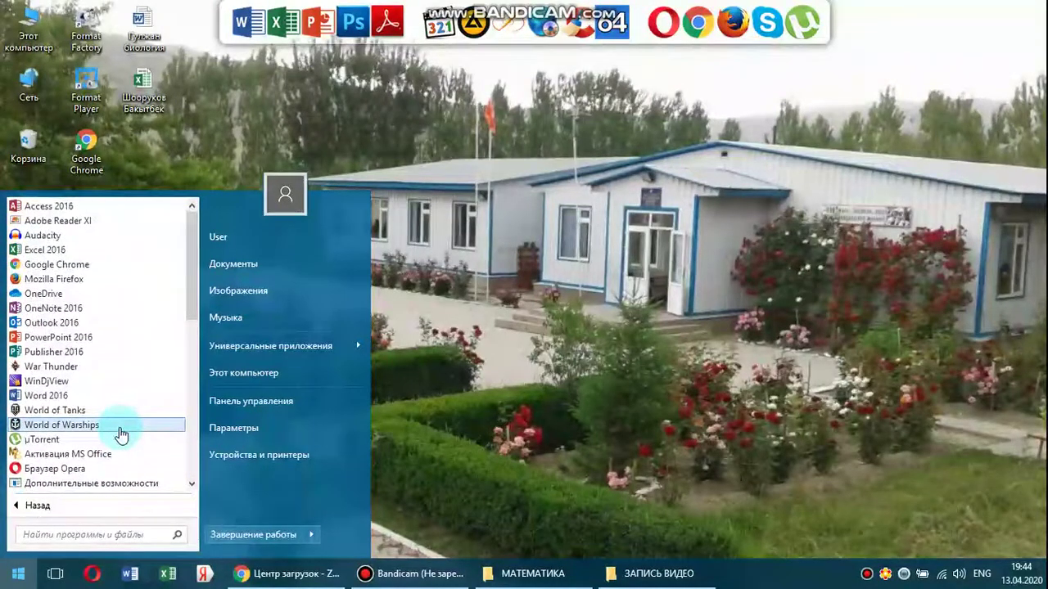
scroll(121, 434, down, 10)
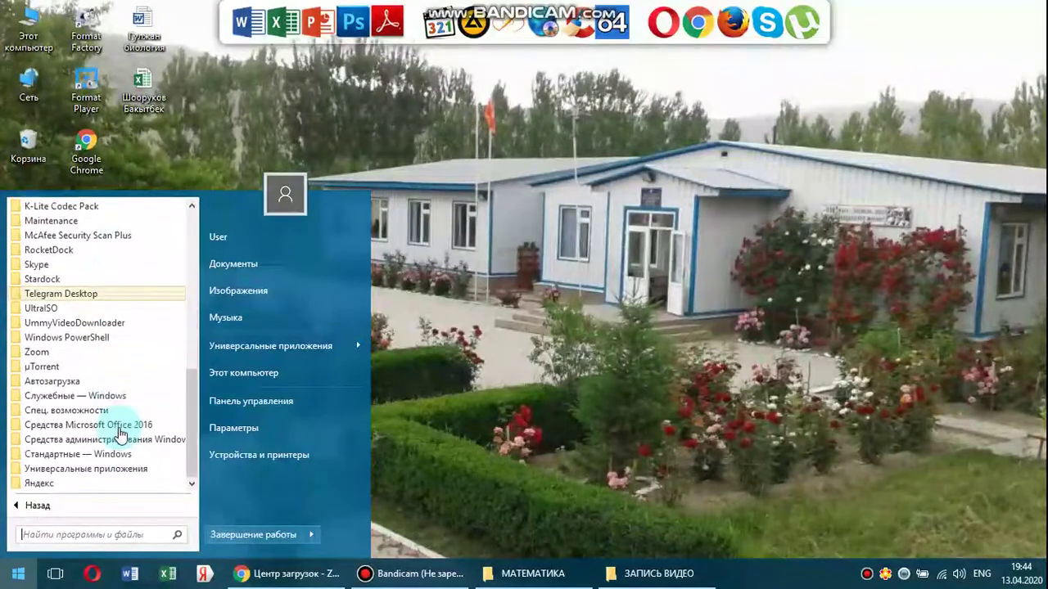
click(38, 354)
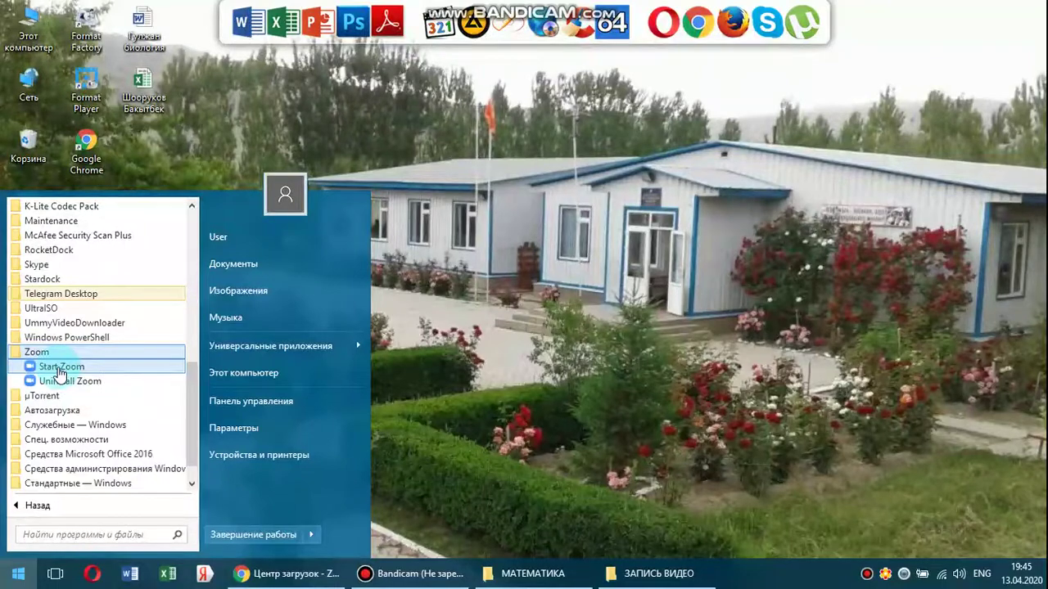
drag(59, 372, 555, 370)
Launch Zoom from the new Start Zoom desktop shortcut.
click(504, 348)
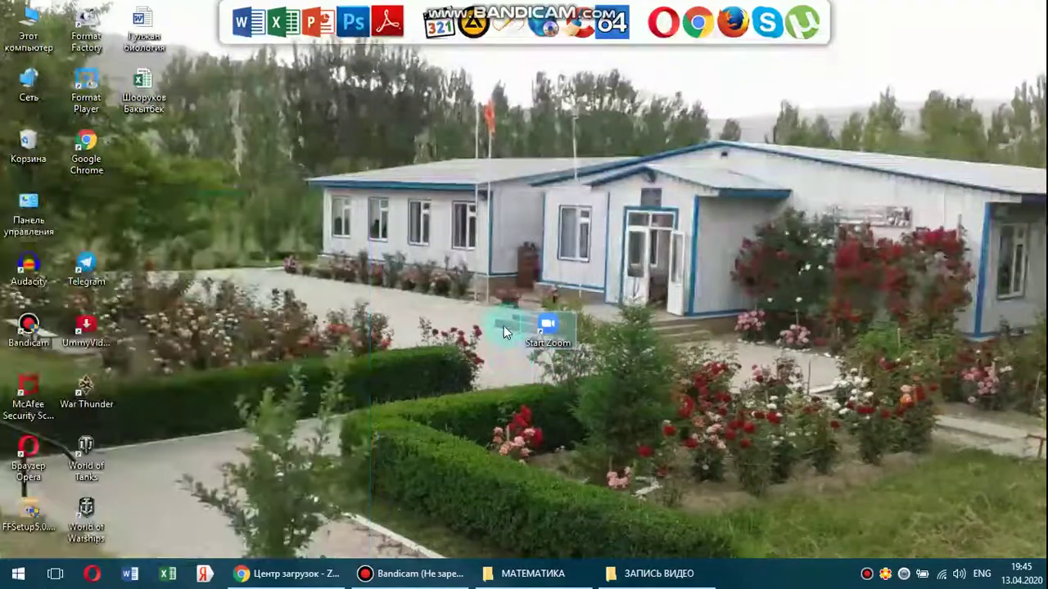
click(552, 376)
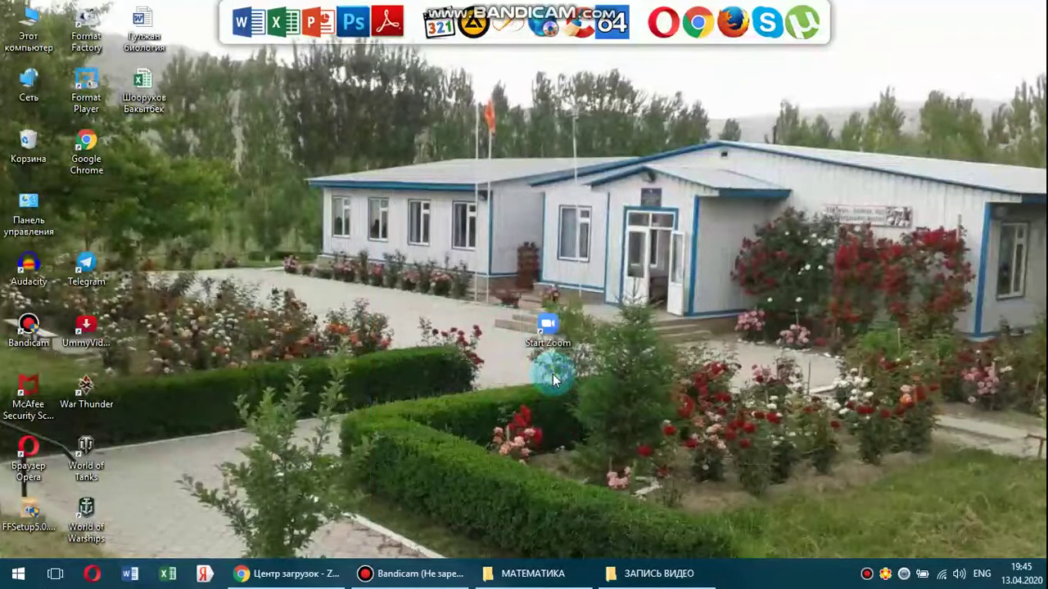
click(538, 355)
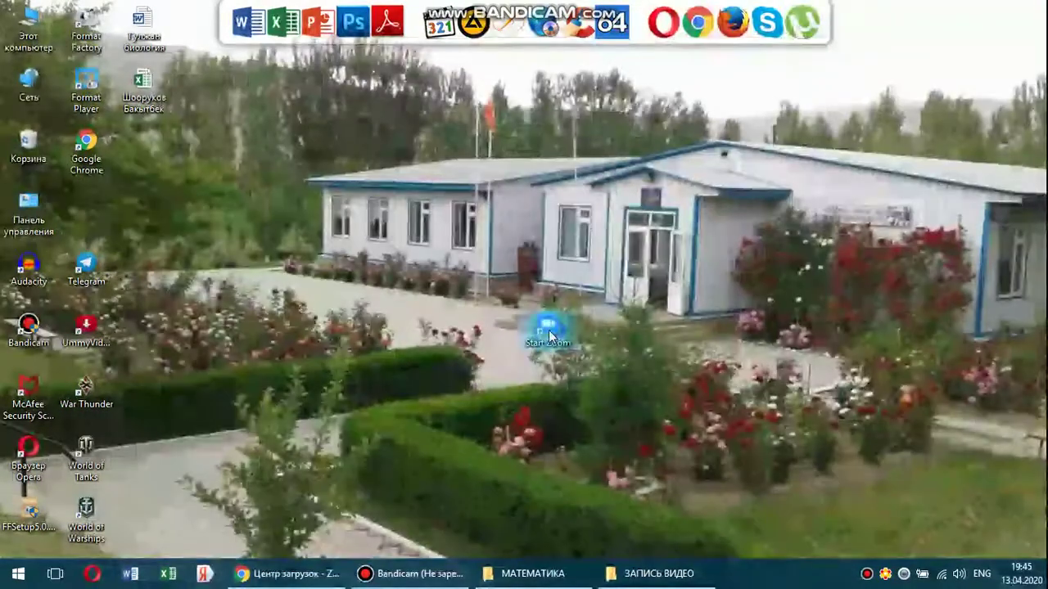
Go to Zoom's sign-in form and begin typing the account e-mail.
click(548, 335)
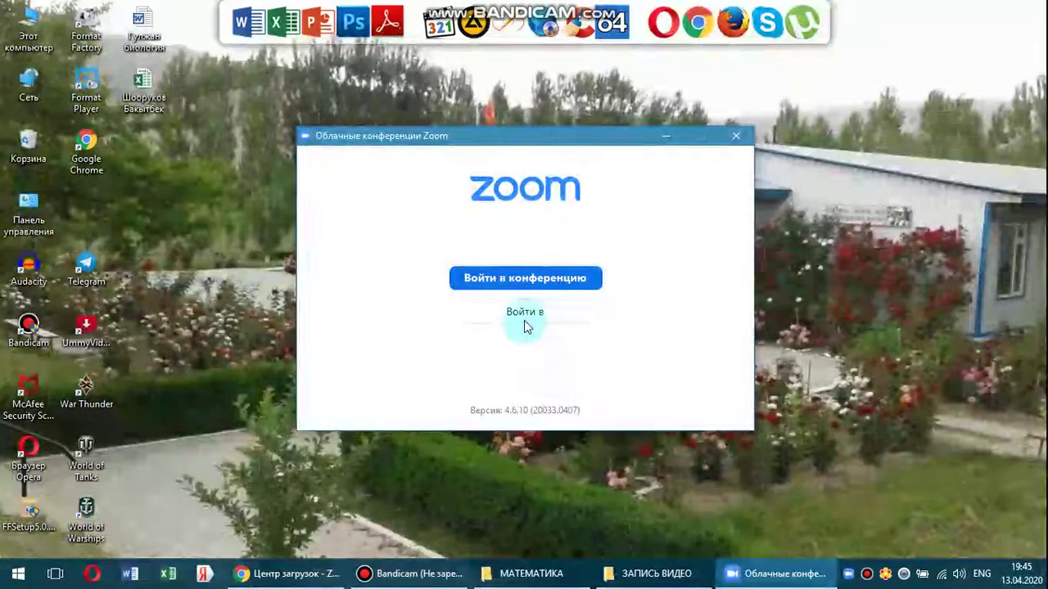
click(524, 314)
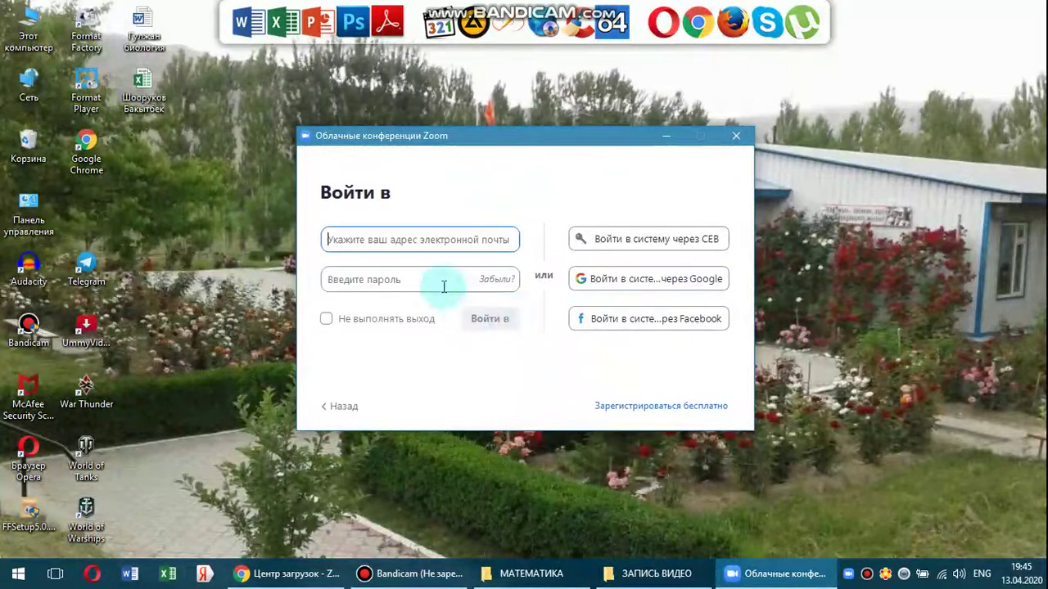
click(385, 239)
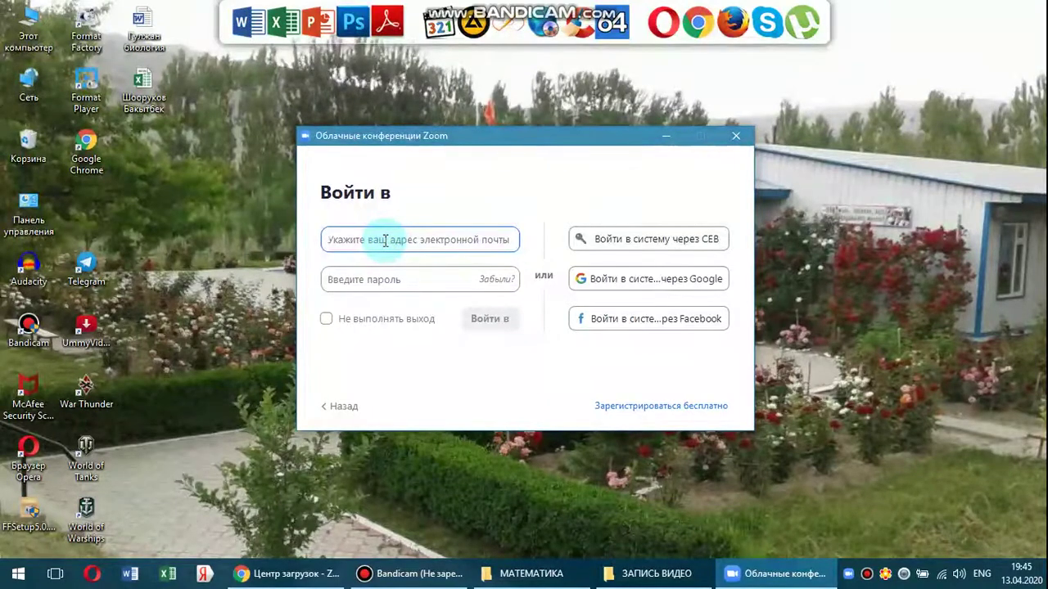
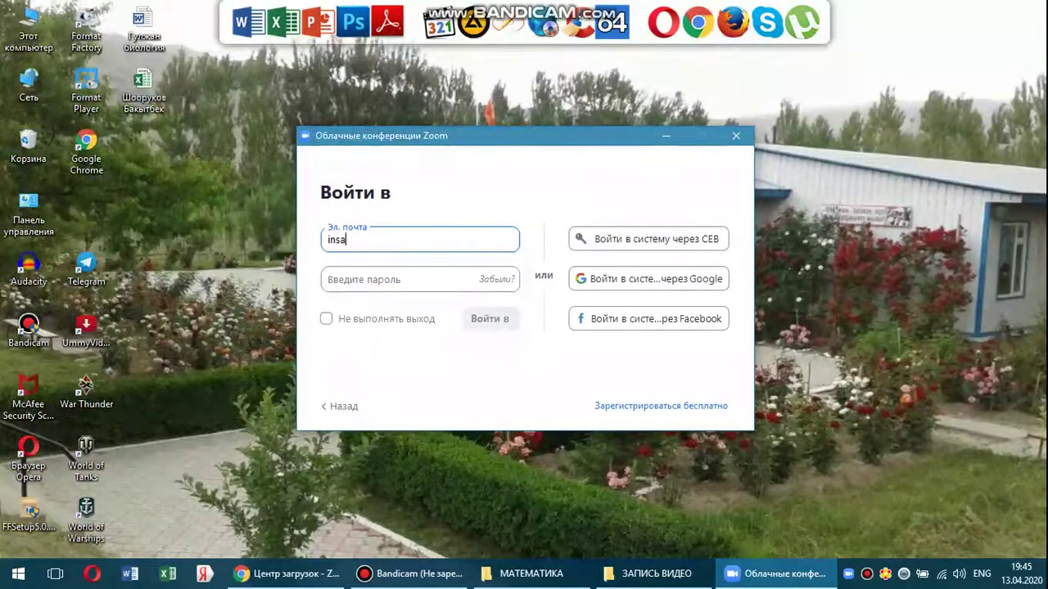
Check the web mail inbox, then finish the e-mail address, fixing a typo.
click(288, 573)
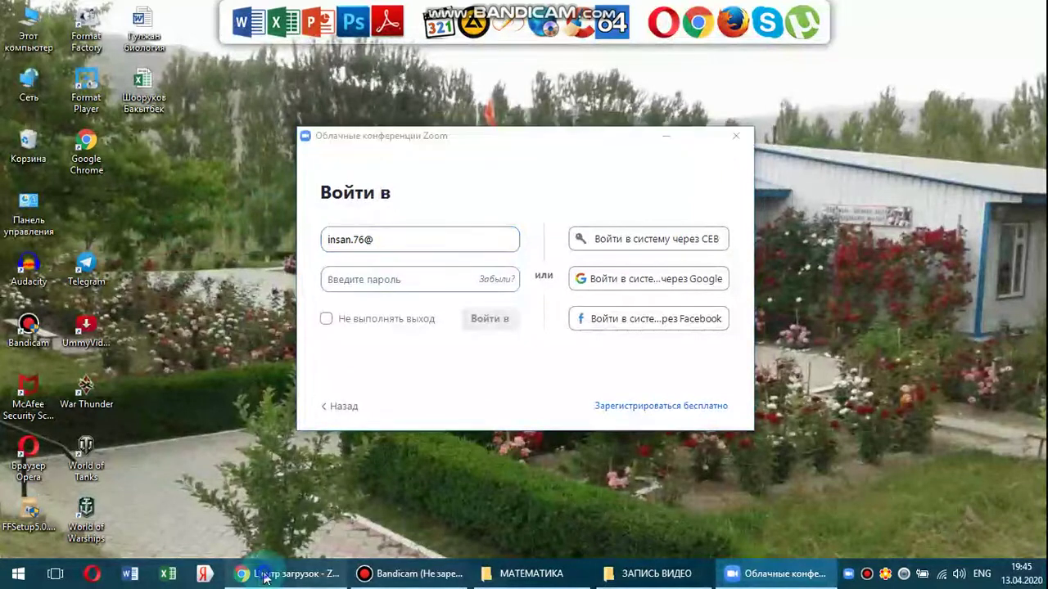
click(78, 14)
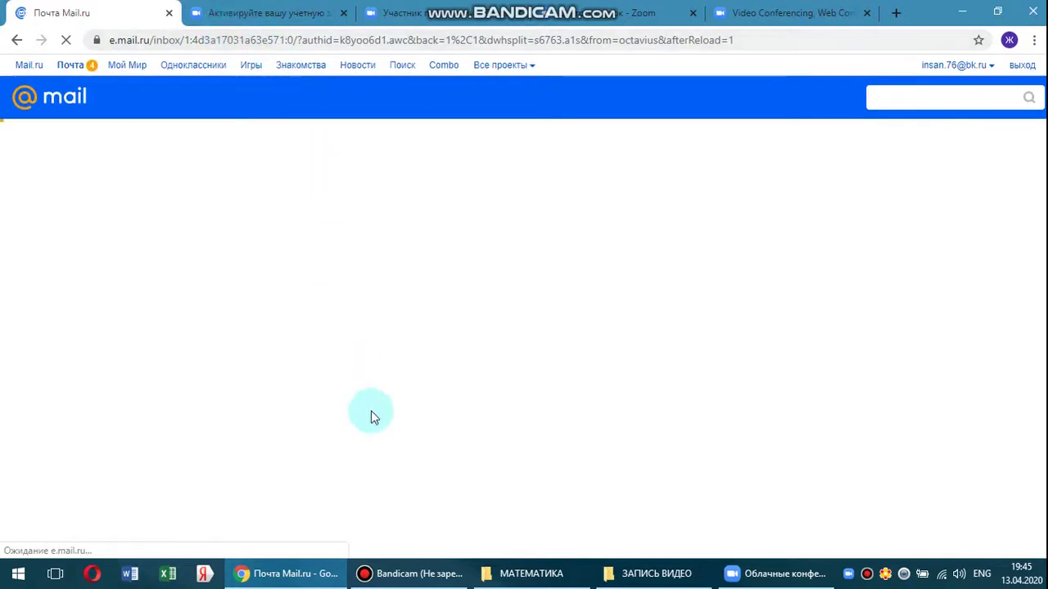
click(768, 578)
click(963, 11)
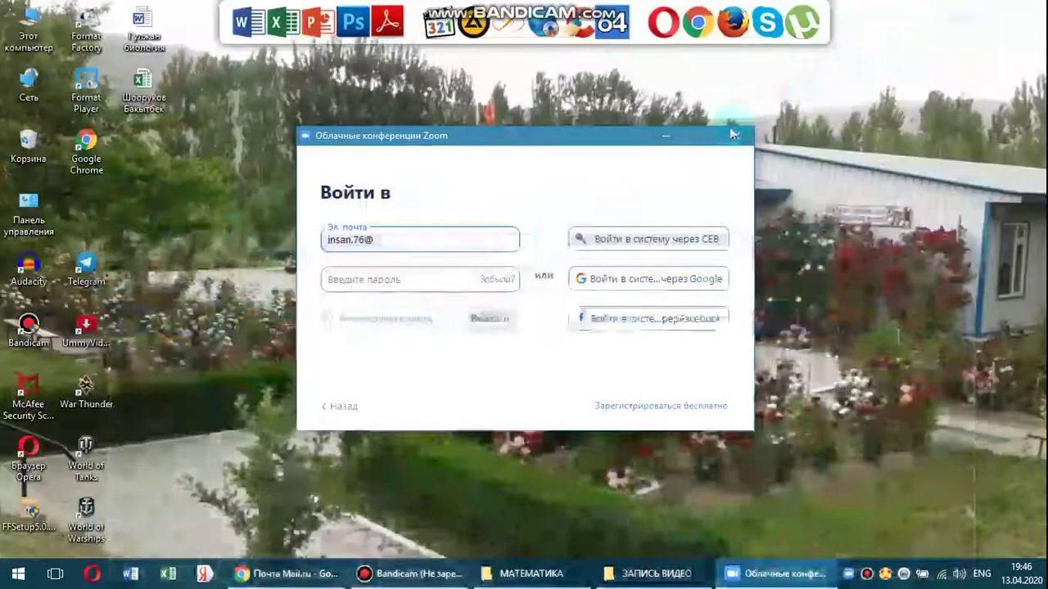
click(417, 235)
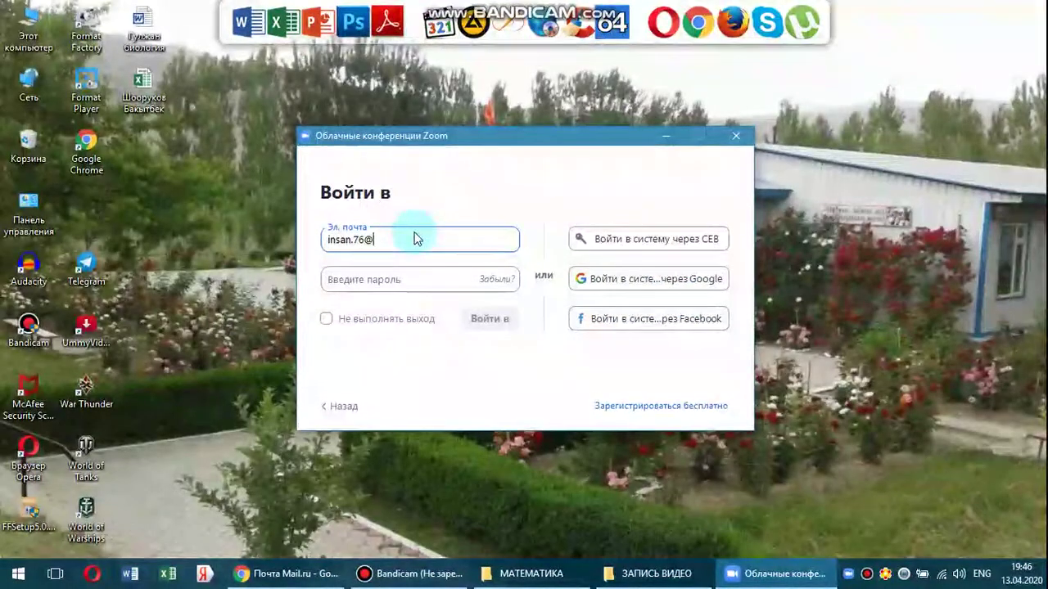
text(b.r)
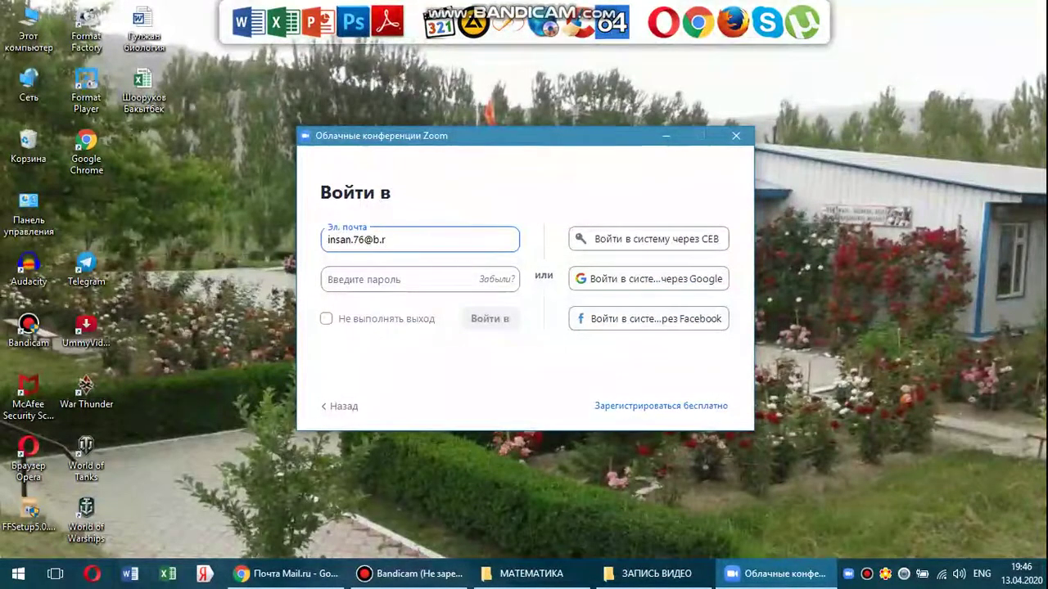
text(u)
key(BackSpace)
key(BackSpace)
key(BackSpace)
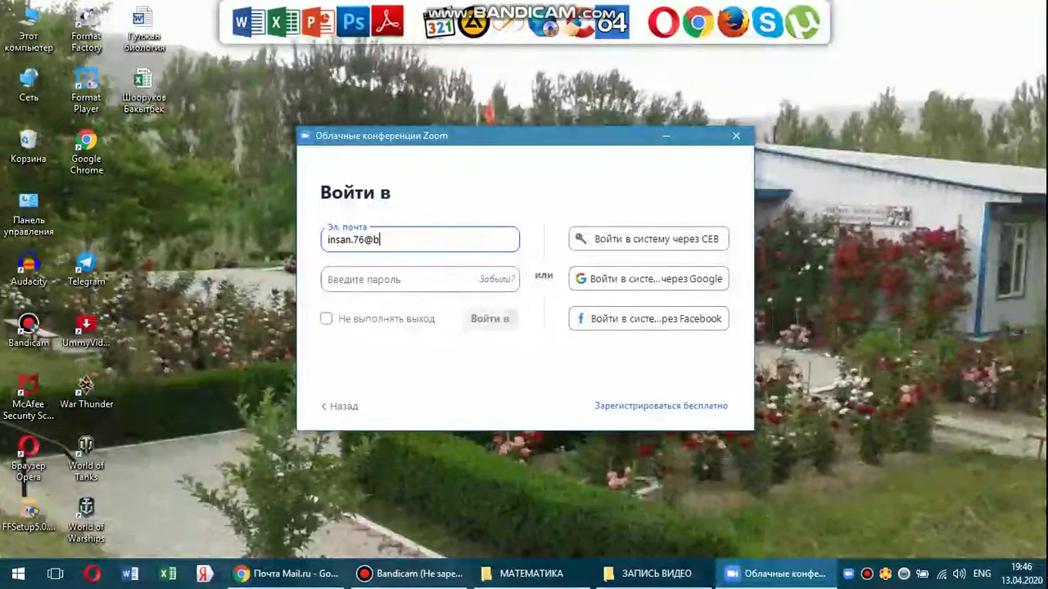
text(k.ru)
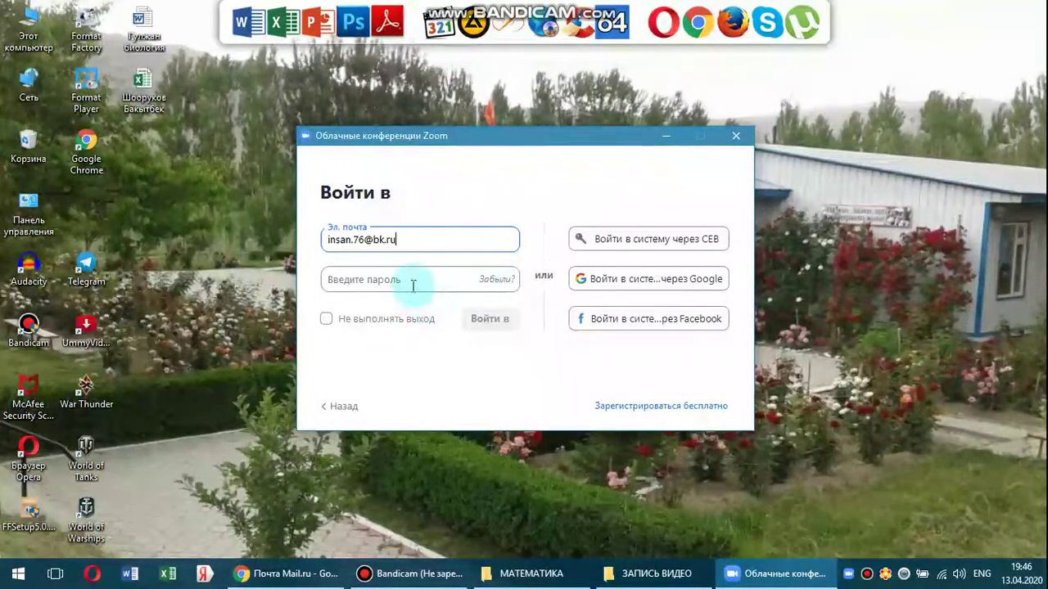
Enter the account password and sign in with Войти в.
click(415, 284)
text(1)
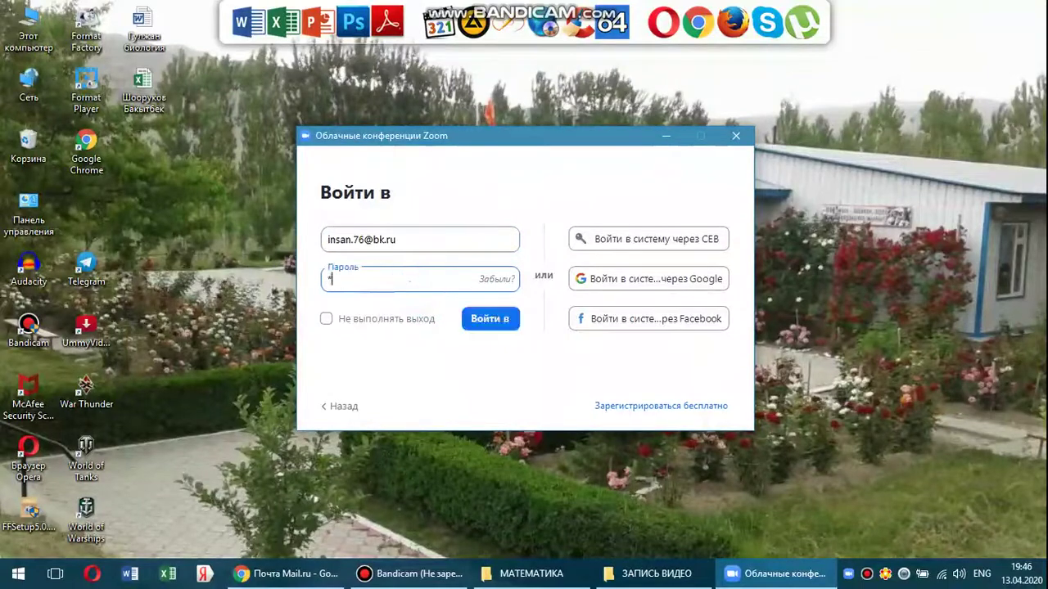
text(2345678)
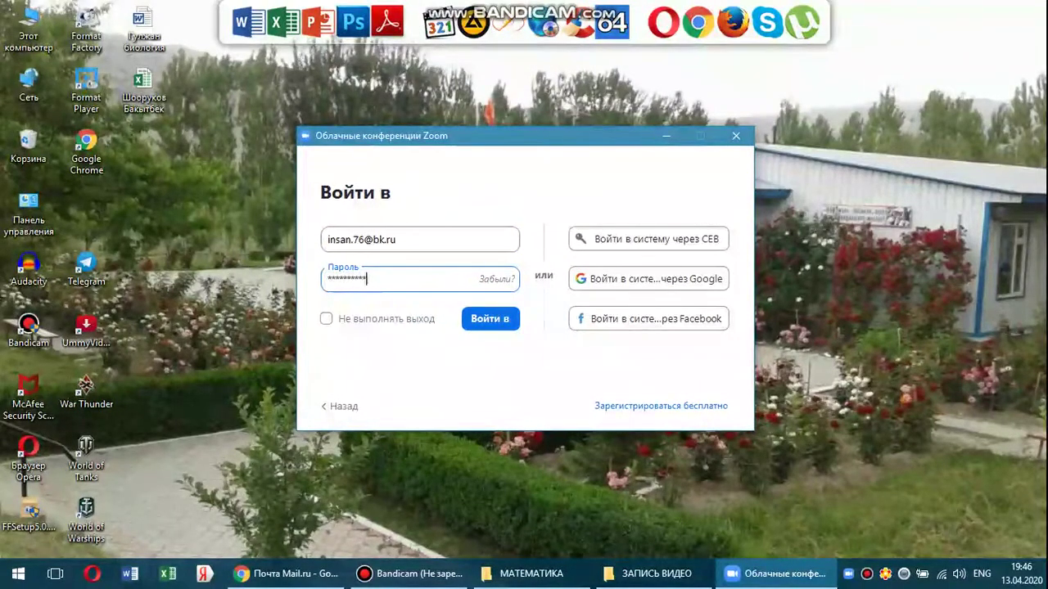
click(496, 319)
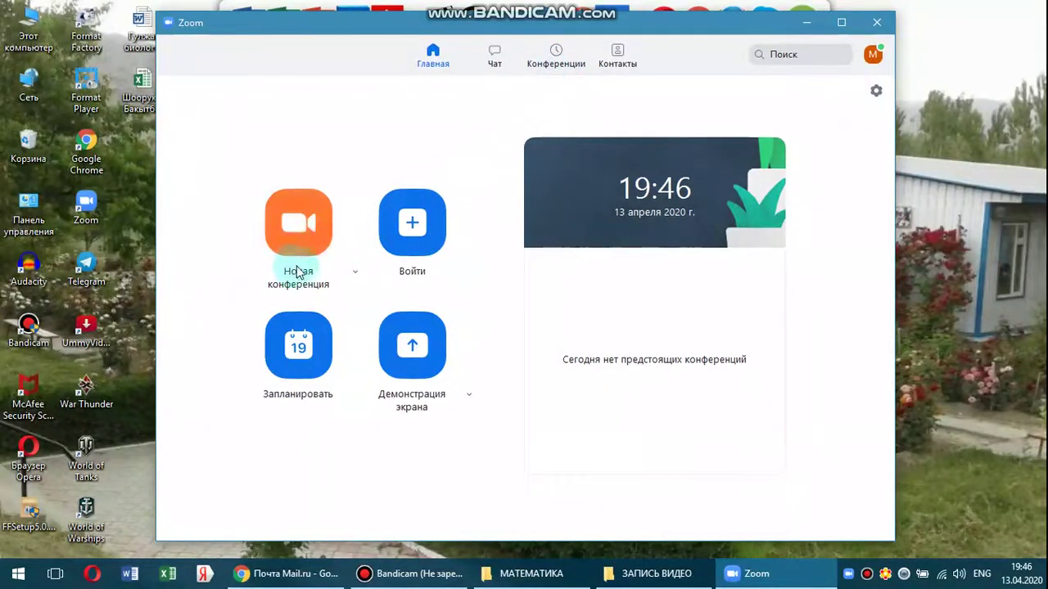
Start an instant meeting with Новая конференция on the Zoom home screen.
click(300, 239)
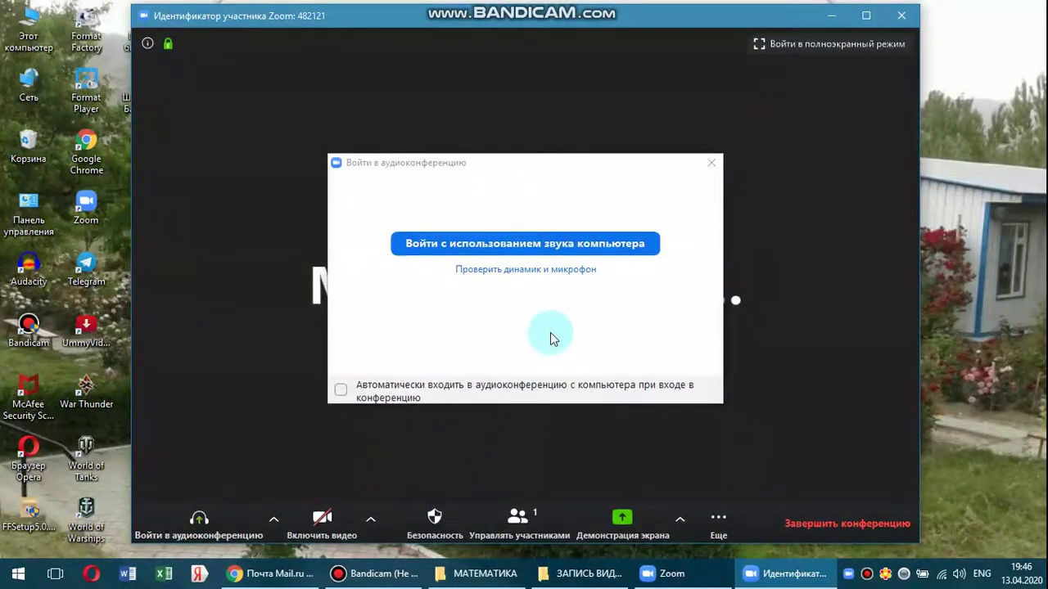
Reopen the audio prompt via Войти в аудиоконференцию and join with computer audio.
click(711, 166)
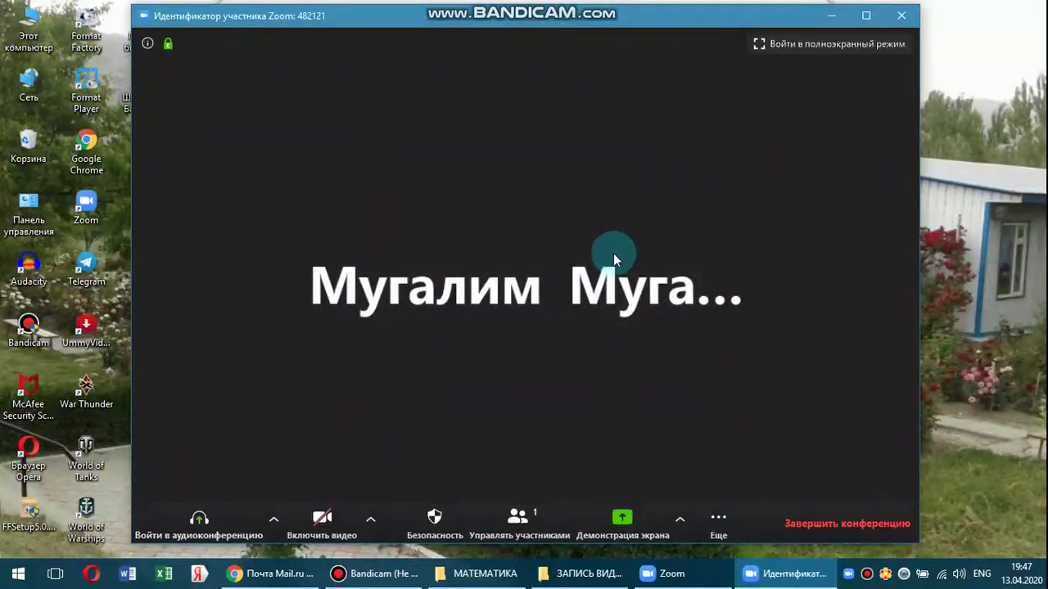
mouse_move(229, 485)
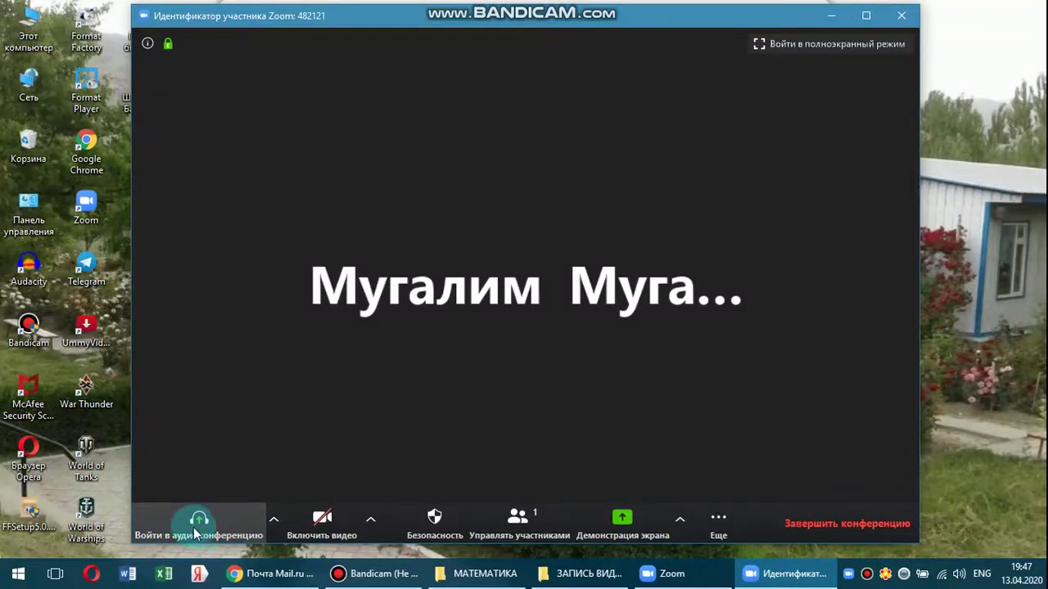
click(201, 520)
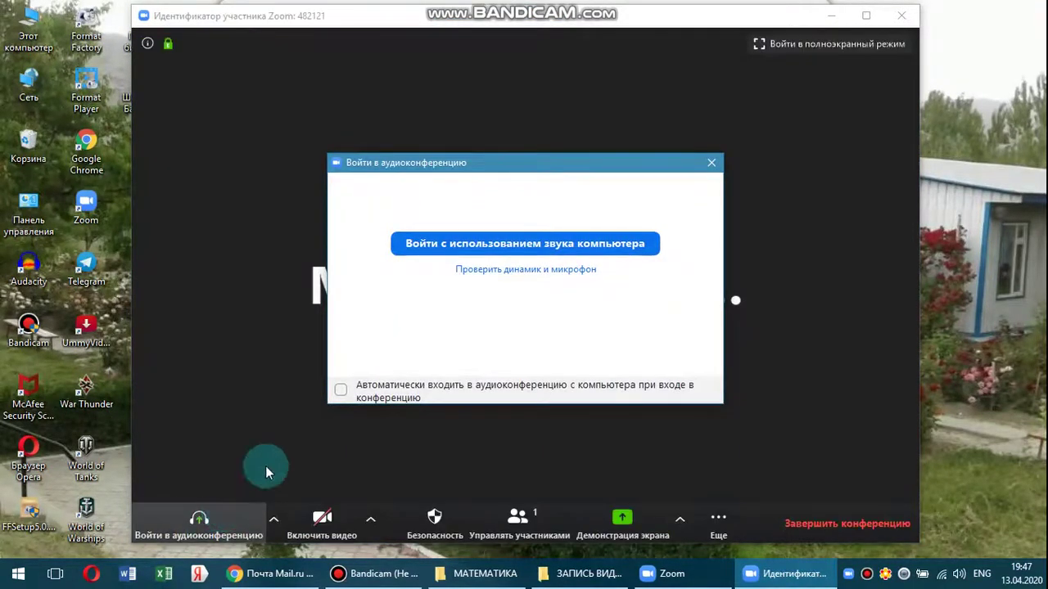
click(509, 246)
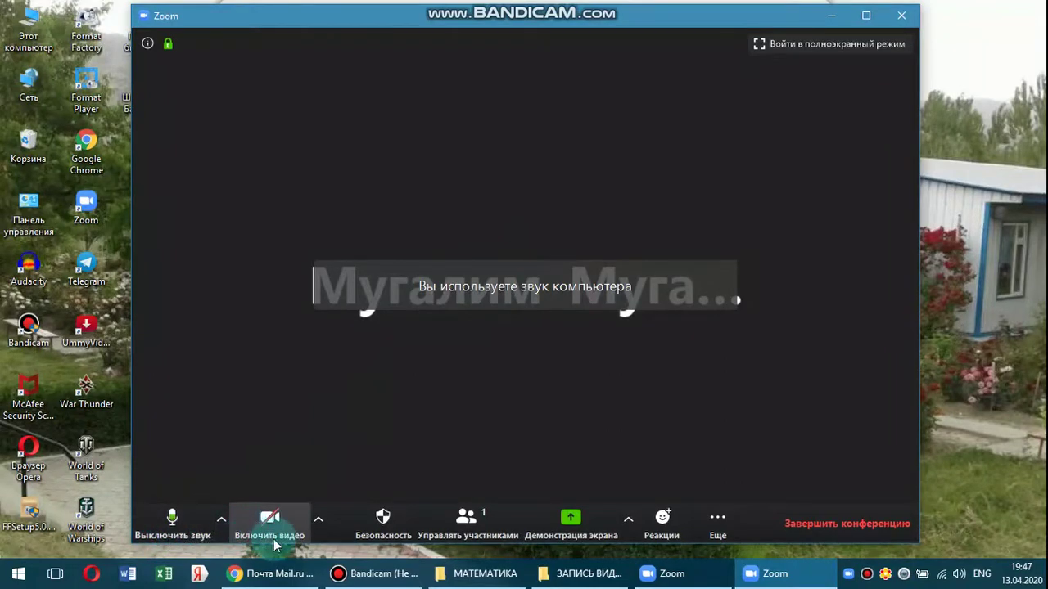
Open the participant list, then view the reactions and extra meeting options.
click(473, 533)
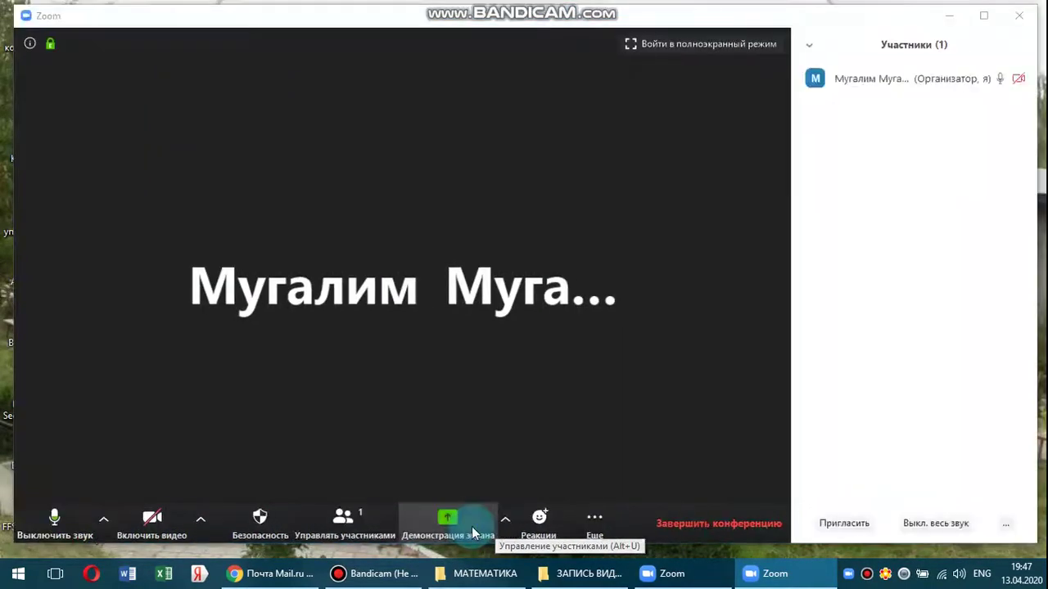
click(540, 522)
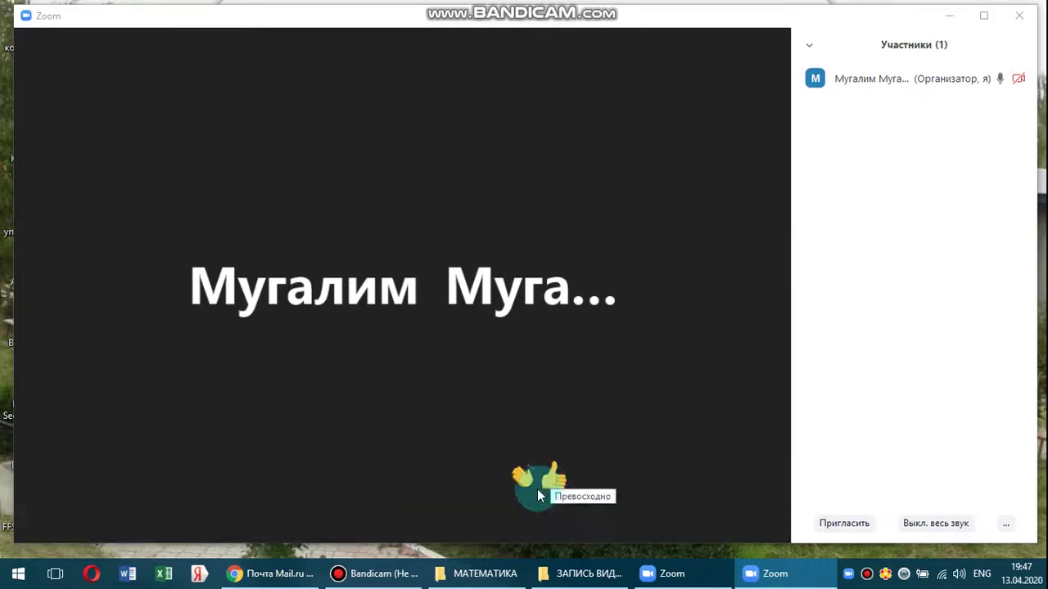
click(597, 528)
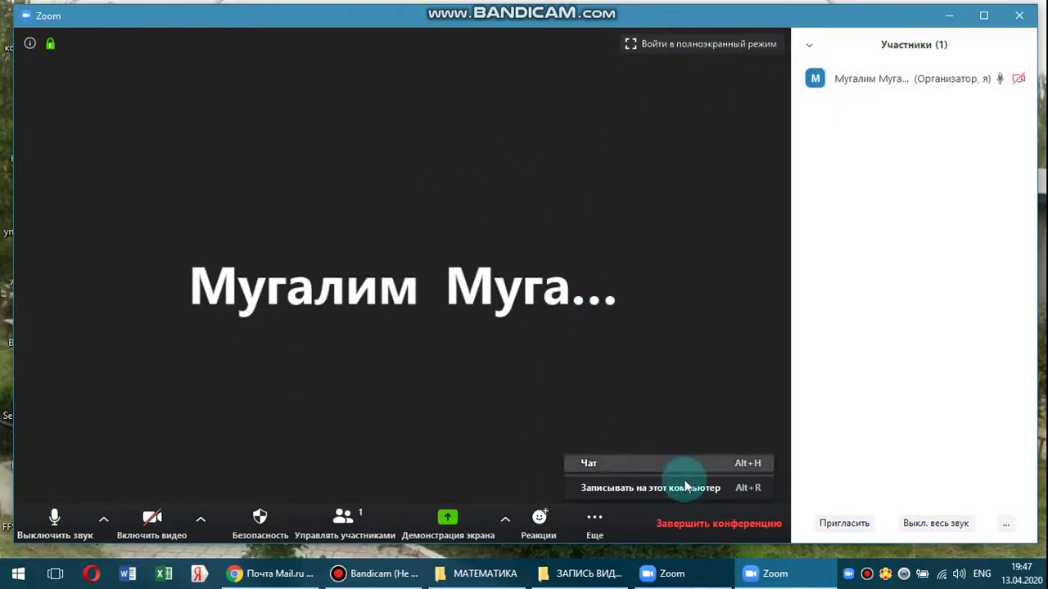
End the test meeting for everyone and bring up the Запланировать scheduling form.
click(1019, 16)
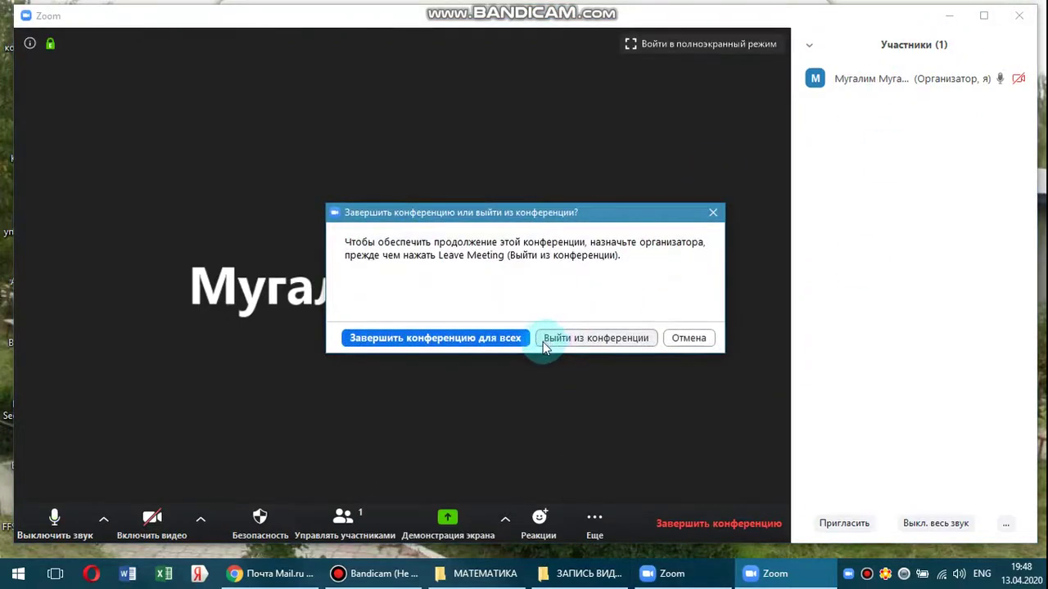
click(479, 337)
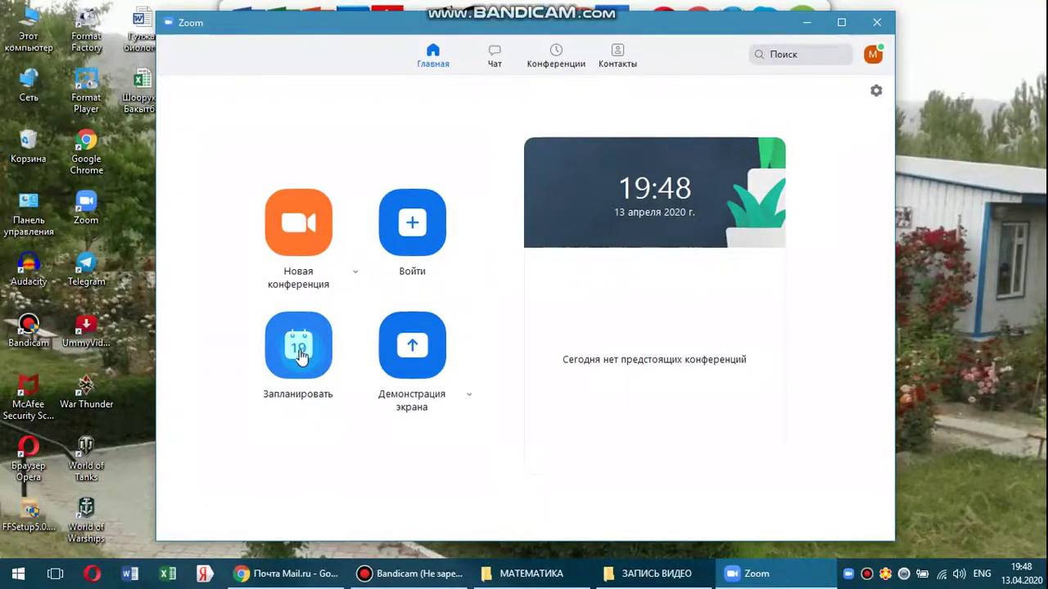
click(301, 364)
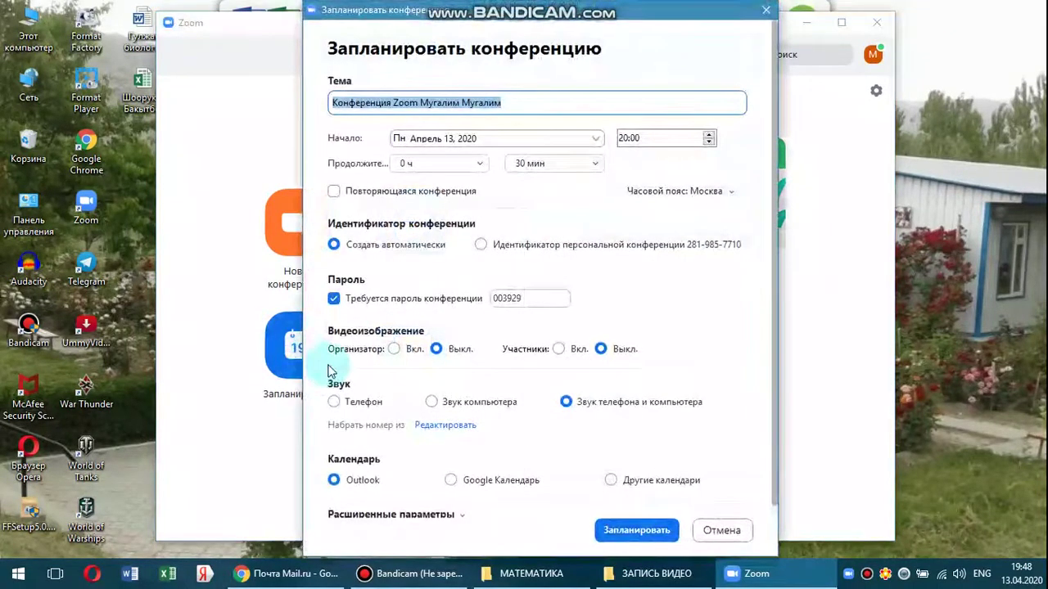
Replace the default Тема with 'Алгебра 8-класс Алгебралык болчоктор'.
click(509, 102)
key(BackSpace)
key(BackSpace)
key(BackSpace)
key(BackSpace)
key(BackSpace)
key(BackSpace)
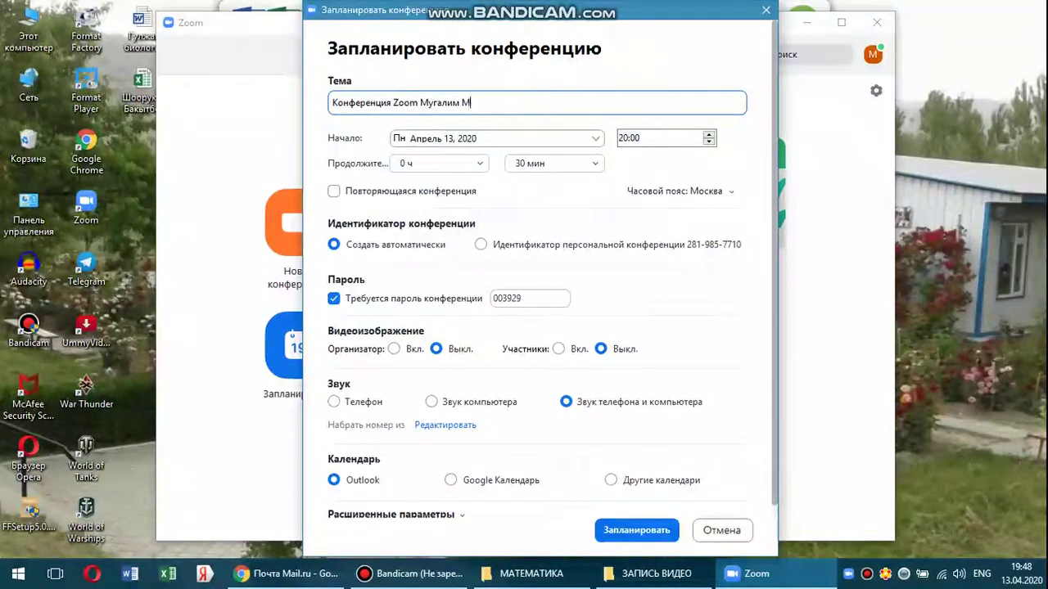
key(BackSpace)
key(BackSpace)
key(BackSpace)
key(BackSpace)
key(BackSpace)
key(BackSpace)
key(BackSpace)
key(BackSpace)
key(BackSpace)
key(BackSpace)
key(BackSpace)
key(BackSpace)
key(BackSpace)
key(BackSpace)
key(BackSpace)
key(BackSpace)
key(BackSpace)
key(BackSpace)
key(BackSpace)
key(BackSpace)
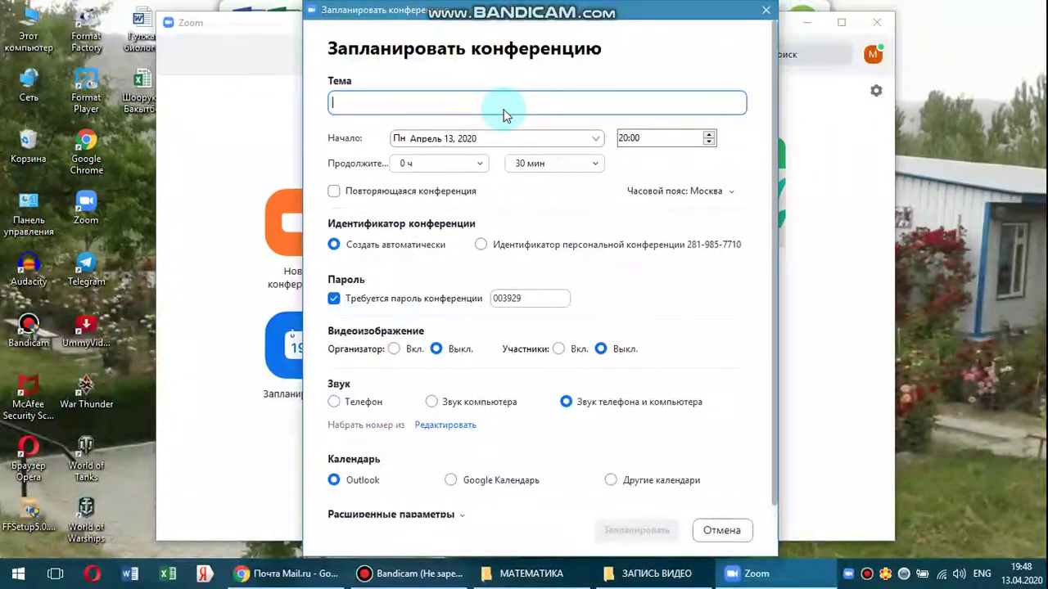
text(Fkut,hf)
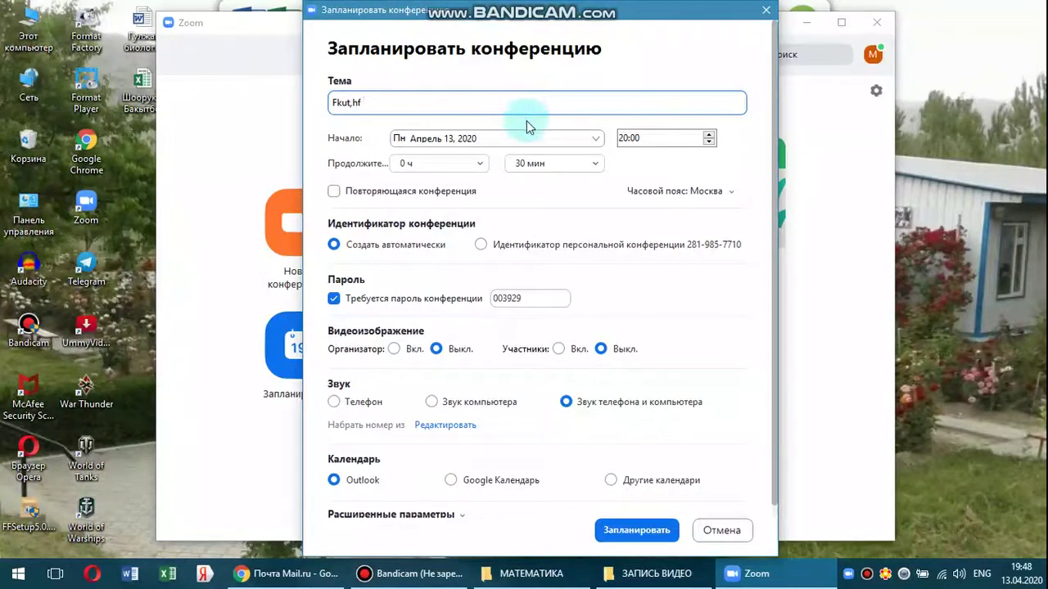
key(BackSpace)
key(BackSpace)
key(BackSpace)
key(BackSpace)
key(BackSpace)
key(BackSpace)
key(BackSpace)
key(BackSpace)
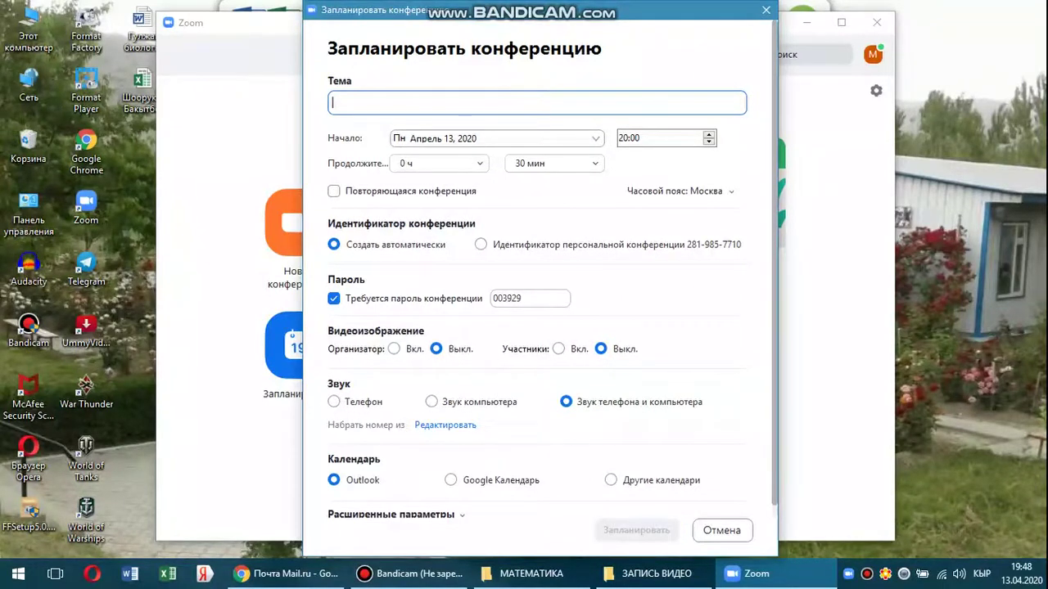
text(Алгебра 8)
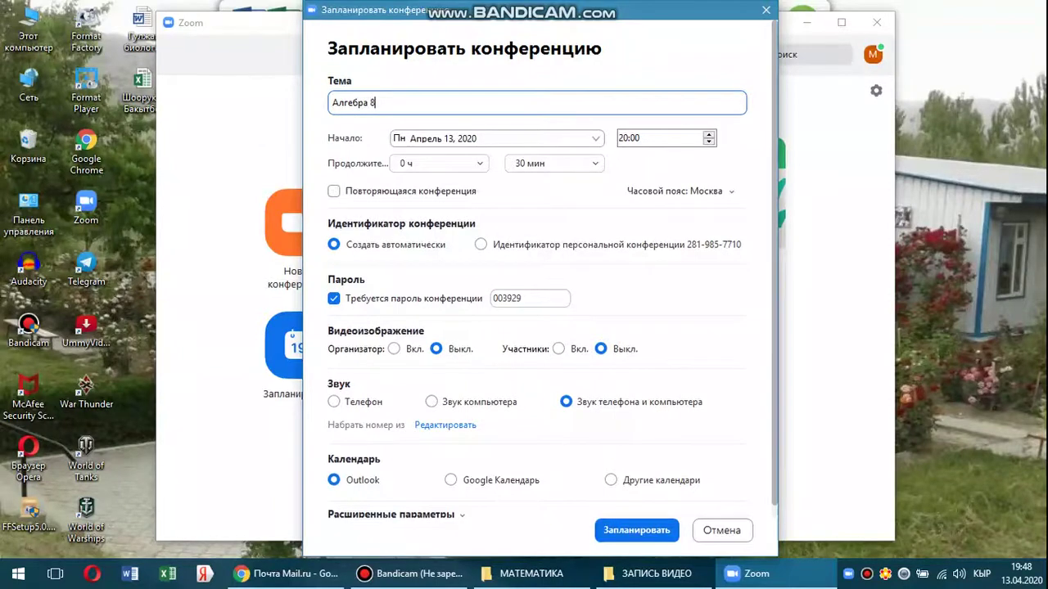
text(-класс)
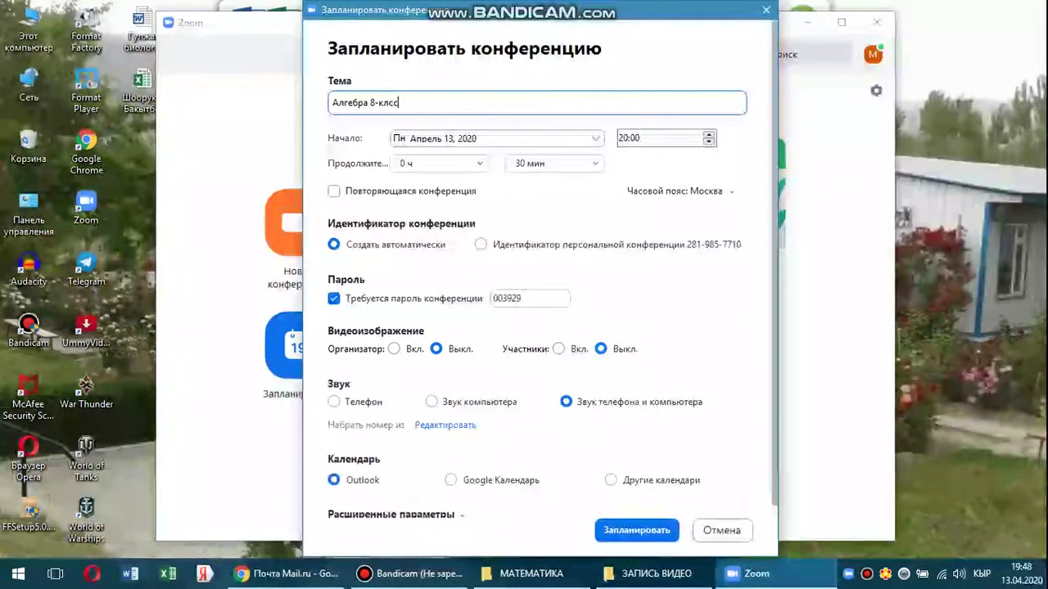
key(BackSpace)
key(BackSpace)
text(асс Алгебралы)
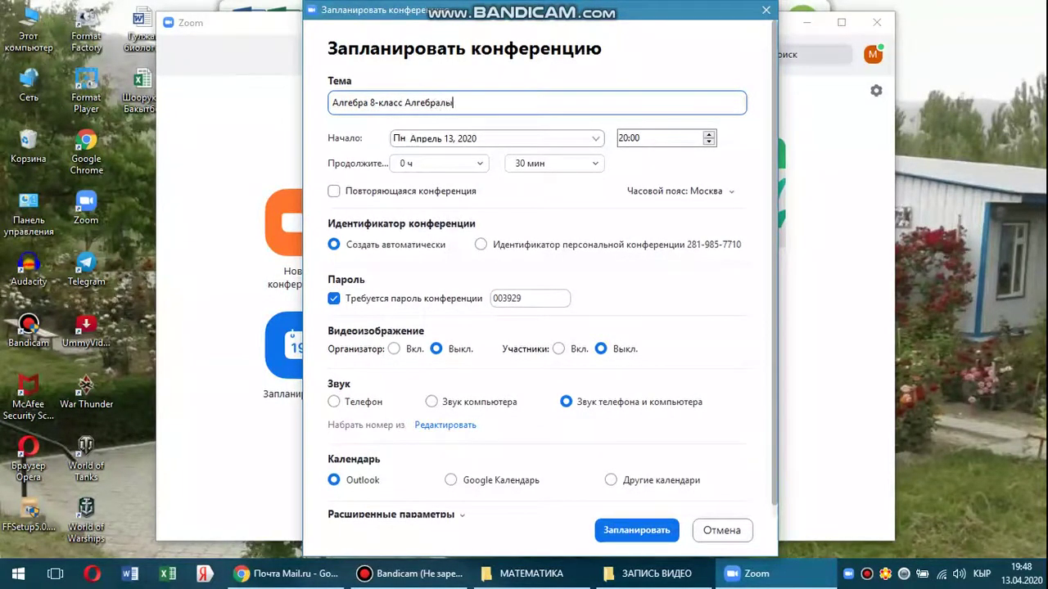
text(к болчоктор)
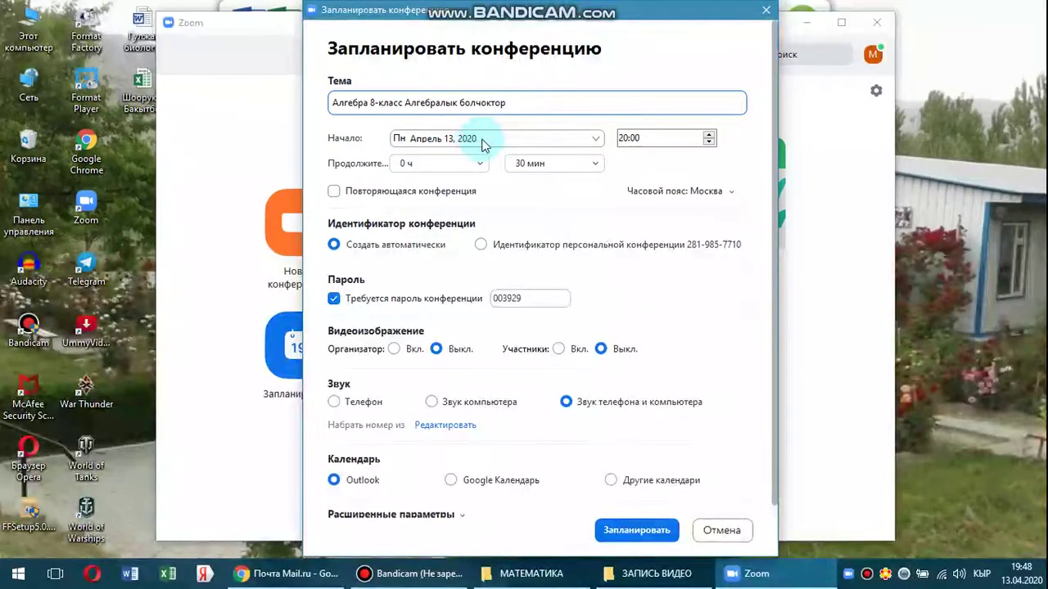
click(576, 140)
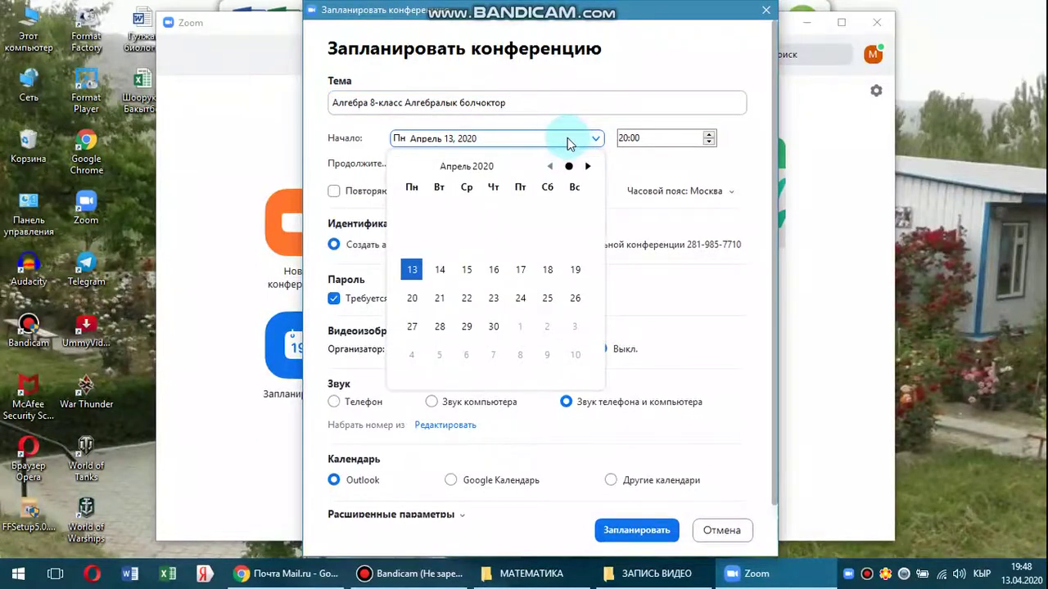
Set the meeting start to 14 April 2020 at 12:00.
click(439, 269)
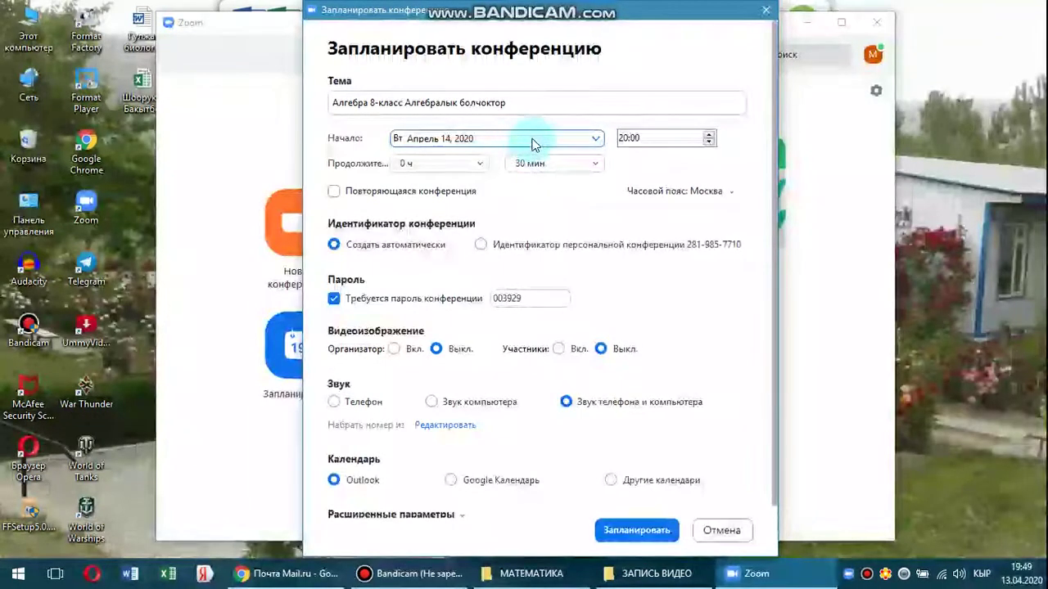
click(708, 143)
click(708, 143)
click(708, 143)
click(708, 143)
click(708, 144)
click(708, 143)
click(708, 144)
click(708, 143)
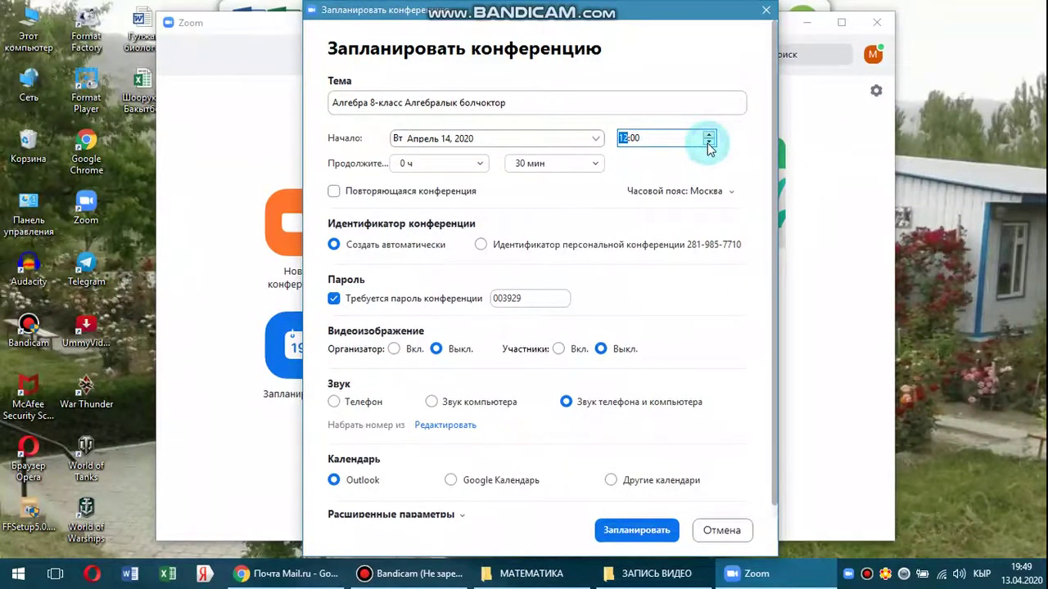
click(561, 141)
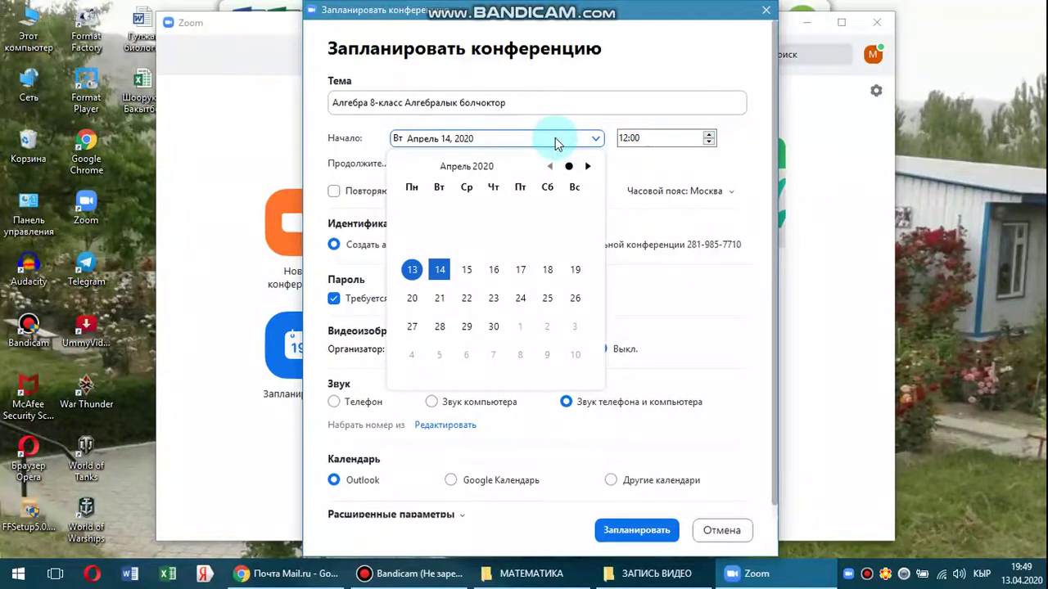
click(555, 140)
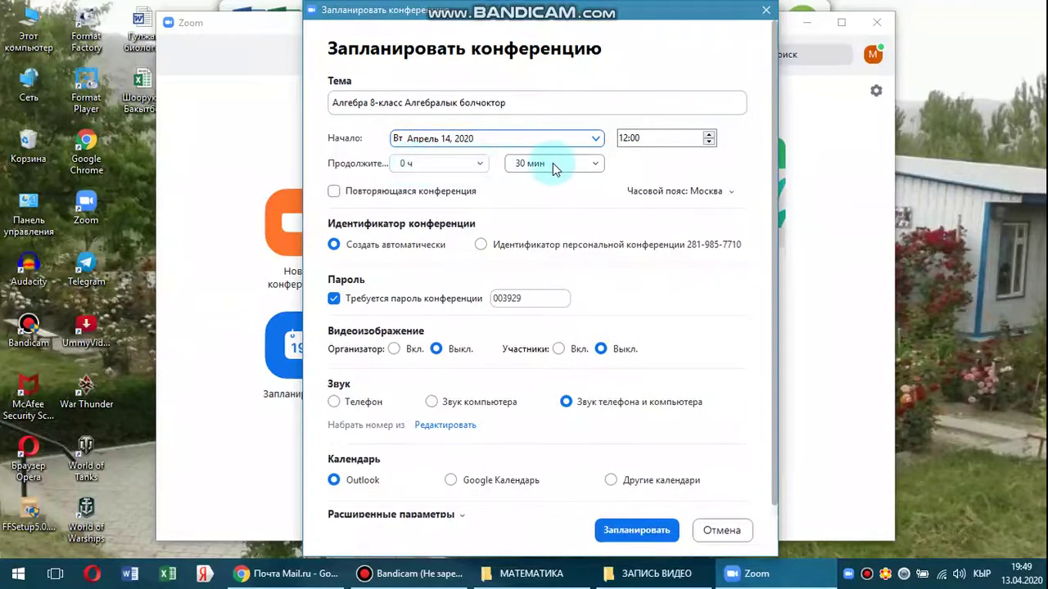
Set the meeting duration to 0 hours 30 minutes.
click(481, 166)
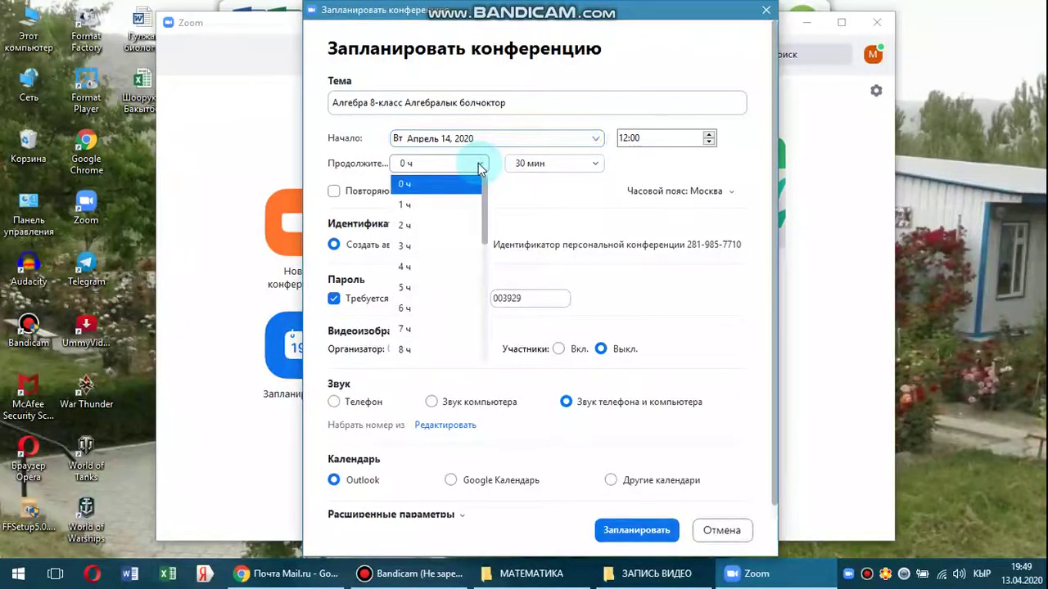
click(413, 204)
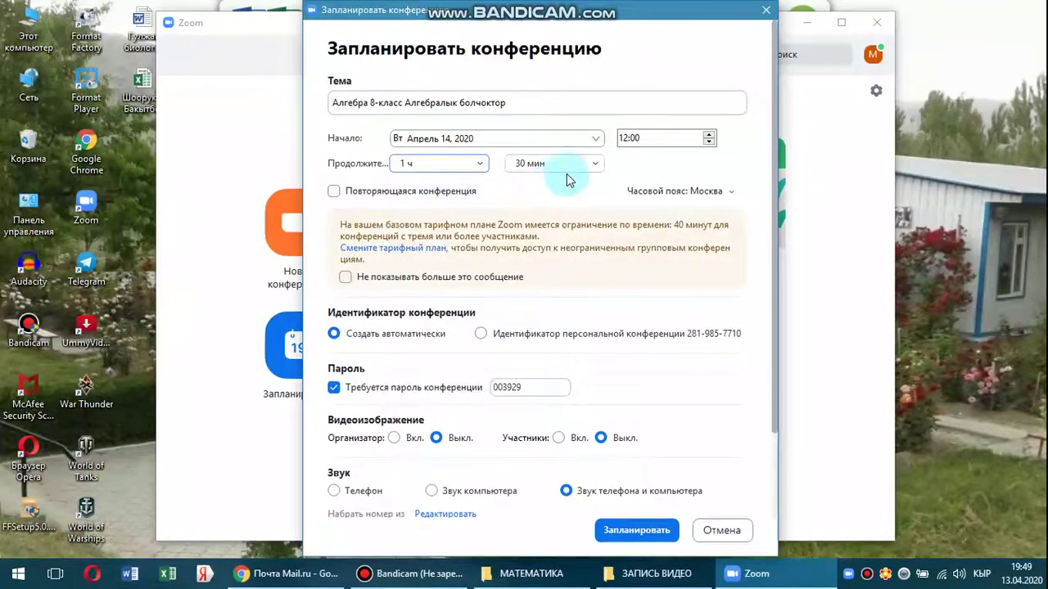
click(594, 163)
click(548, 185)
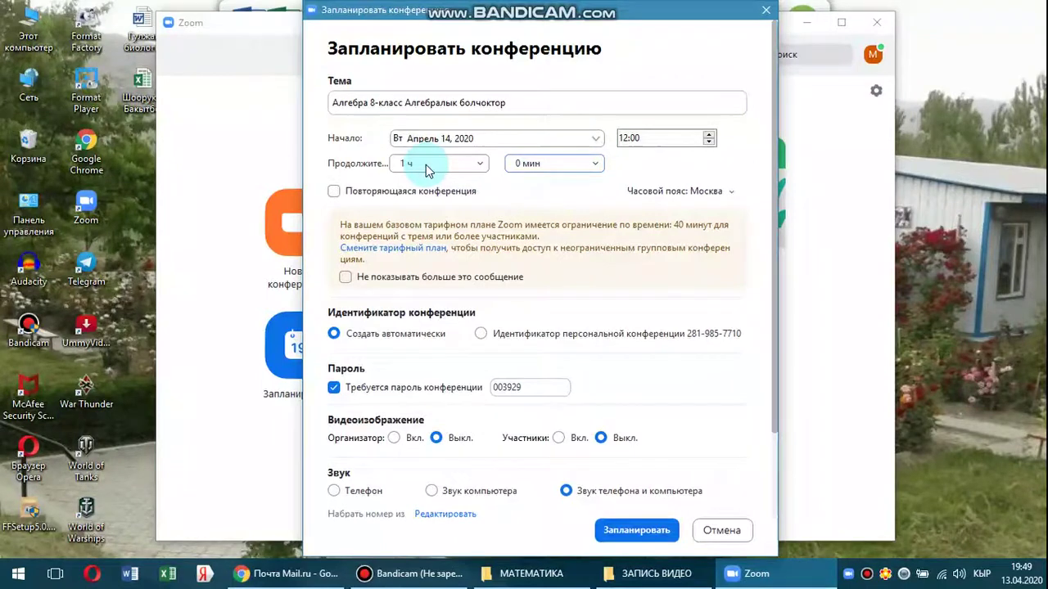
click(482, 164)
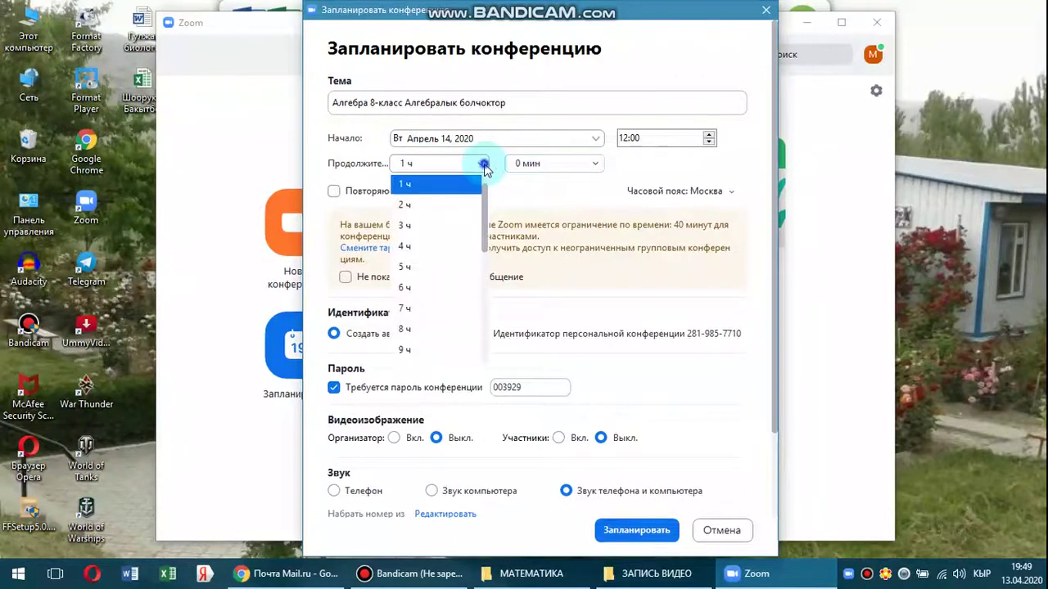
scroll(437, 192, up, 1)
click(437, 192)
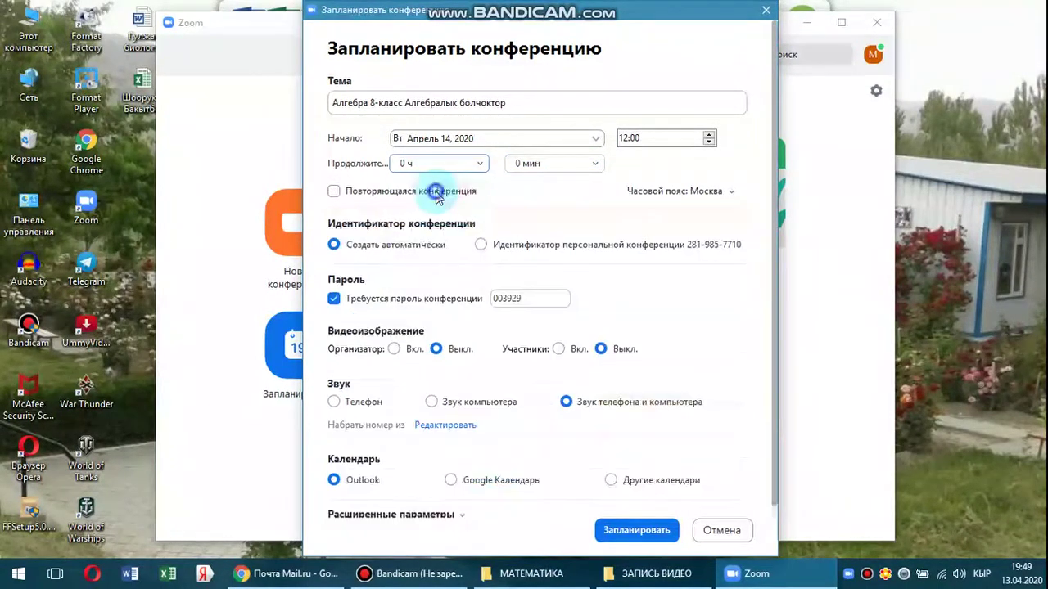
click(540, 164)
click(532, 225)
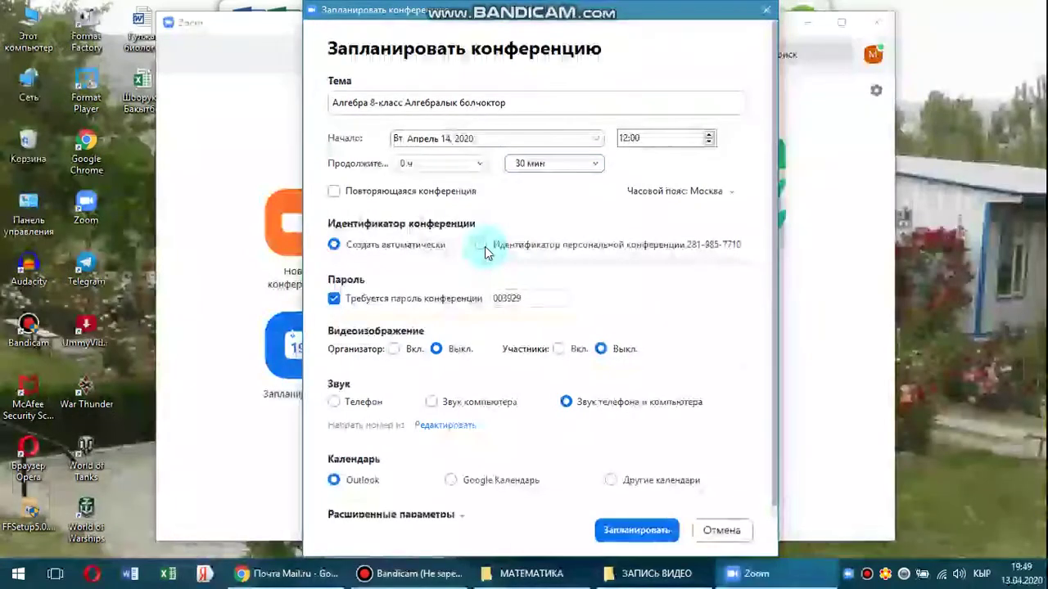
Use the Personal Meeting ID, turn host and participant video on, and schedule the meeting.
click(485, 247)
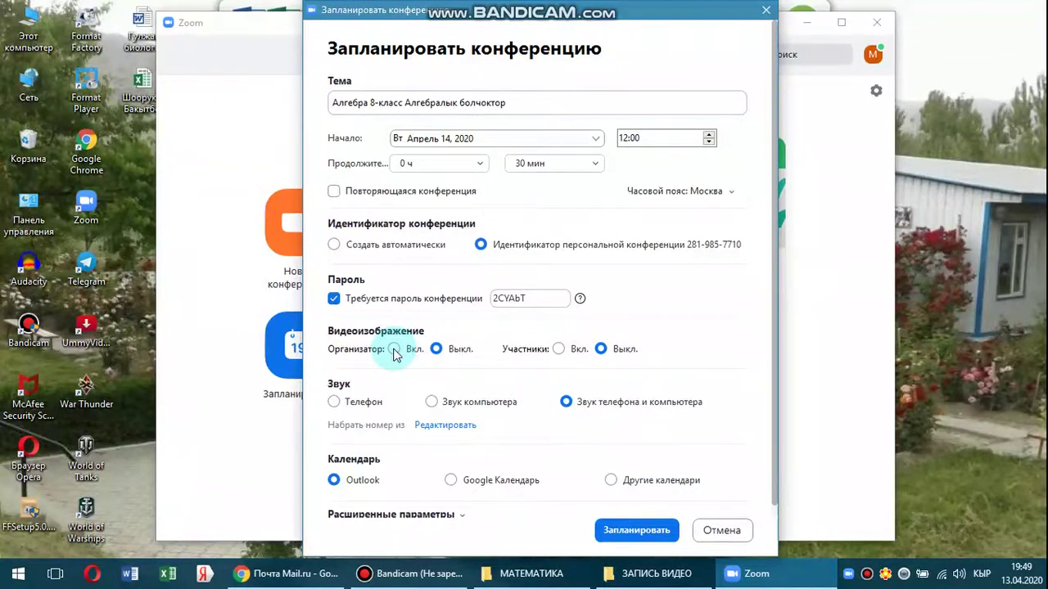
click(394, 349)
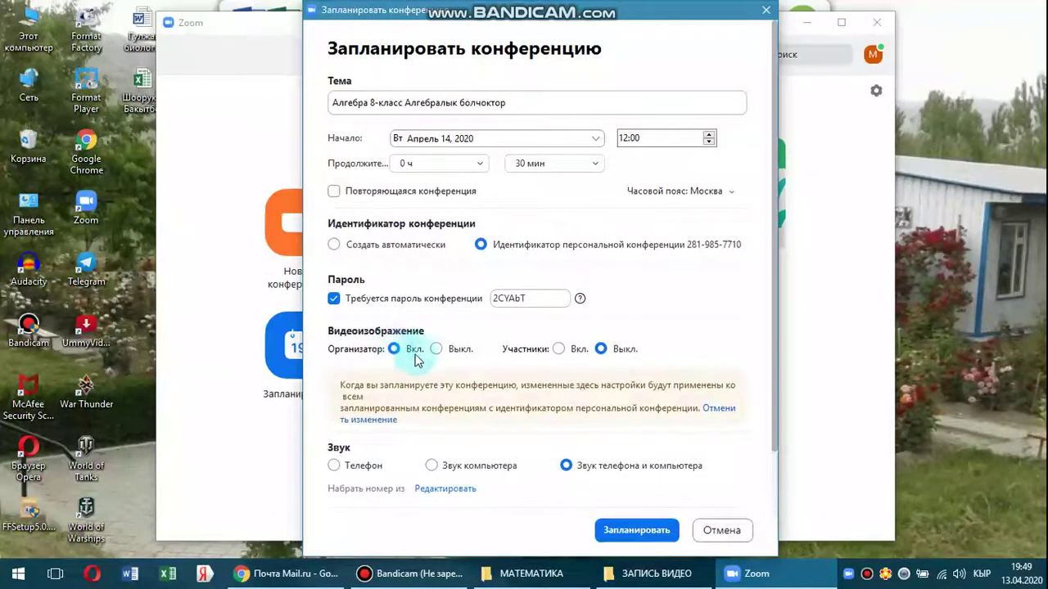
click(559, 349)
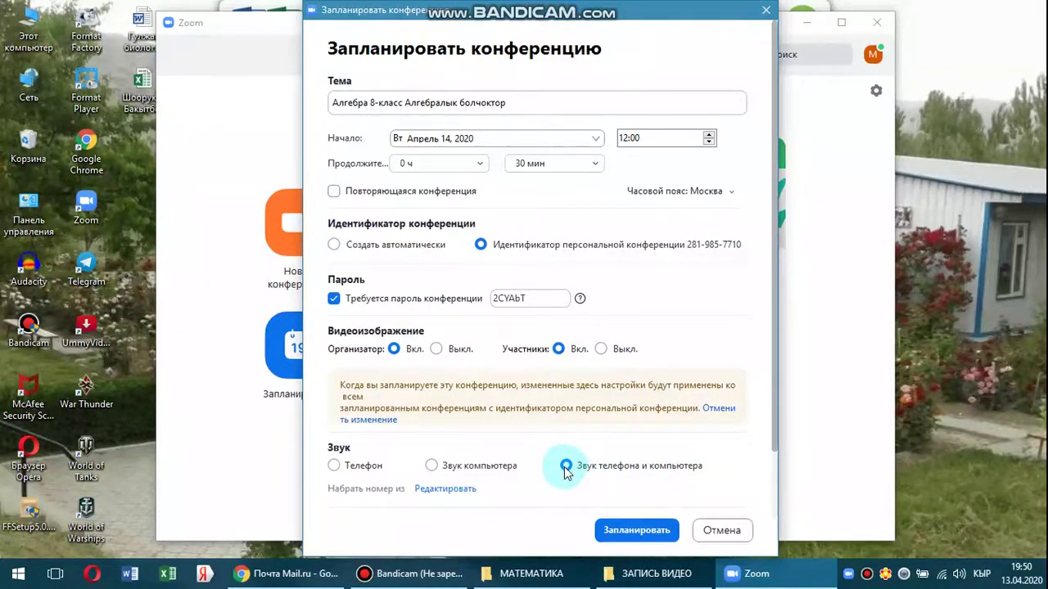
click(606, 531)
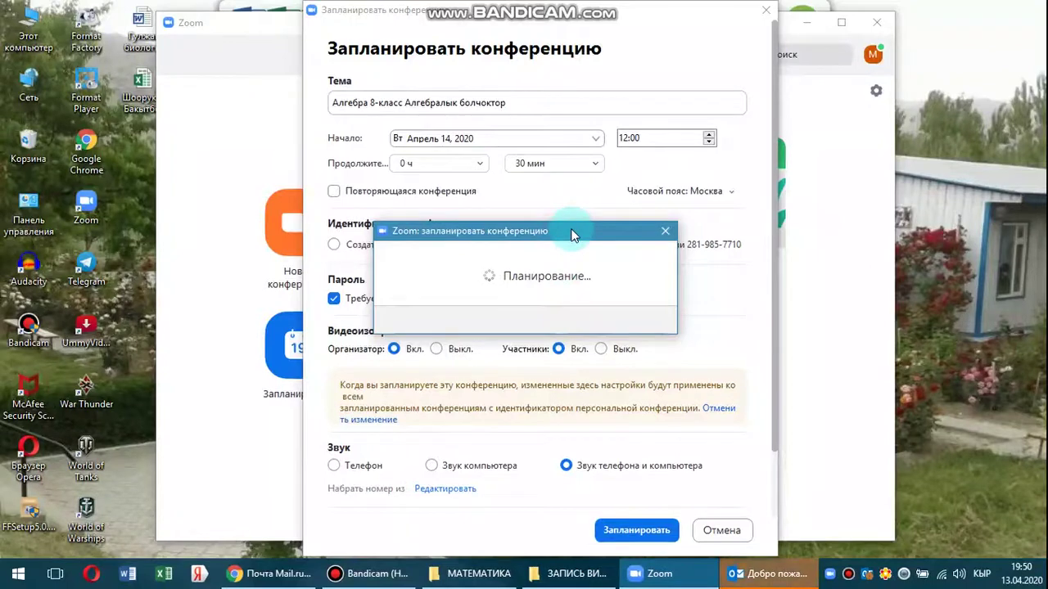
drag(572, 235, 457, 108)
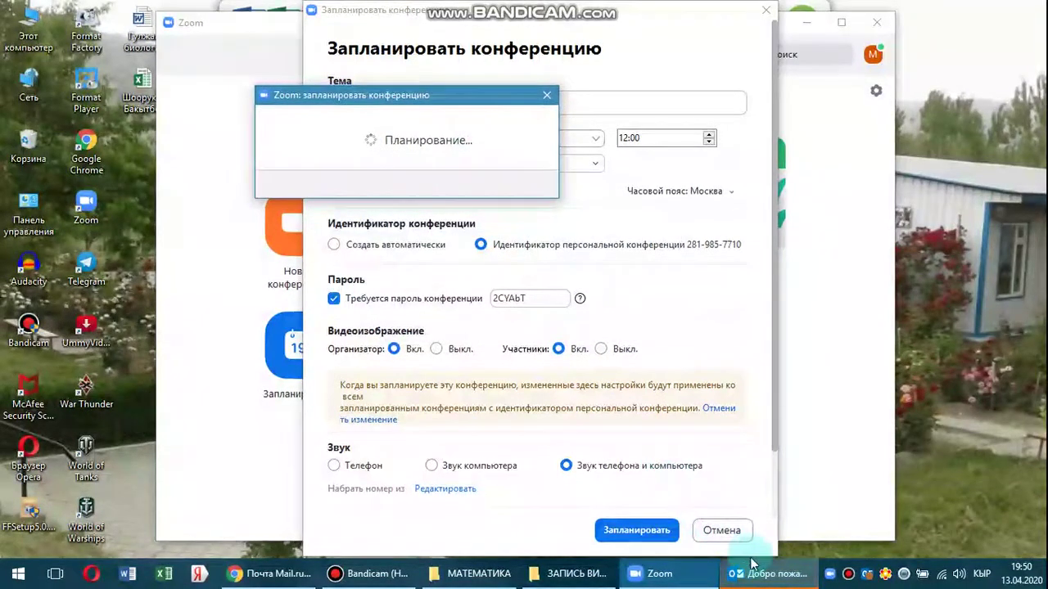
click(771, 577)
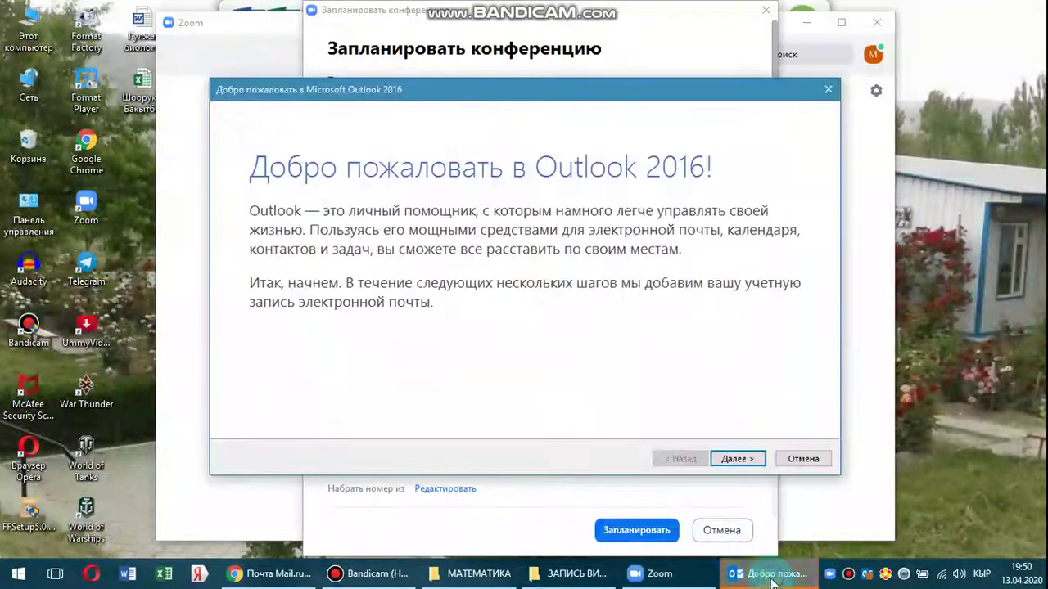
click(760, 462)
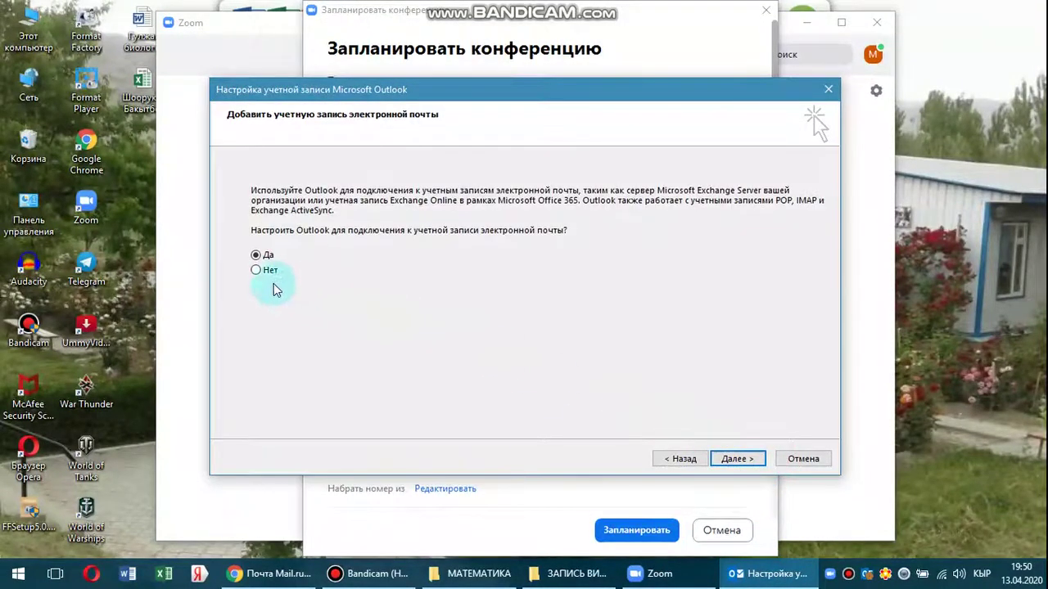
click(264, 271)
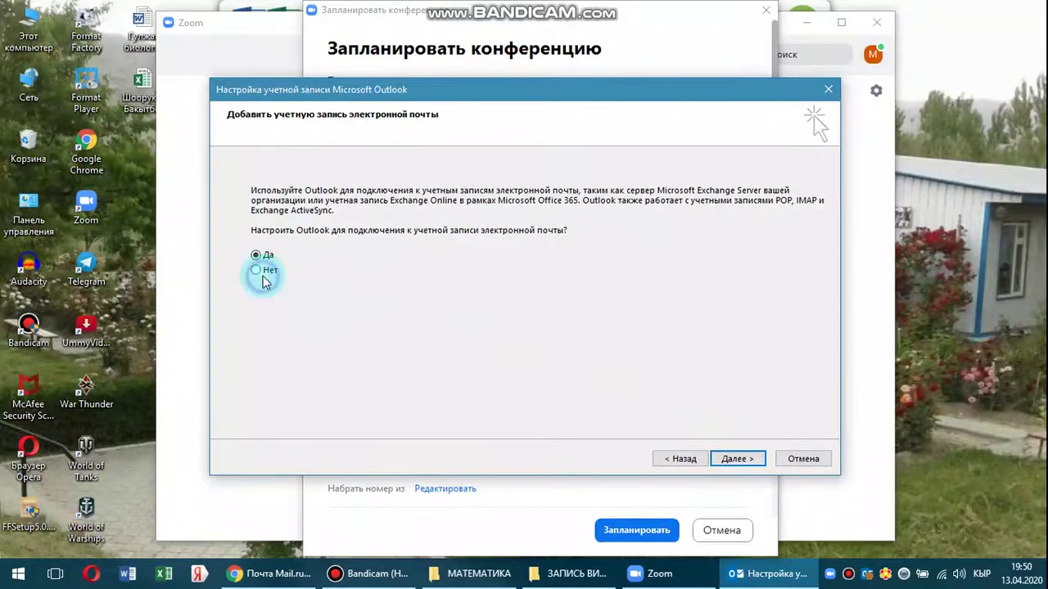
click(726, 460)
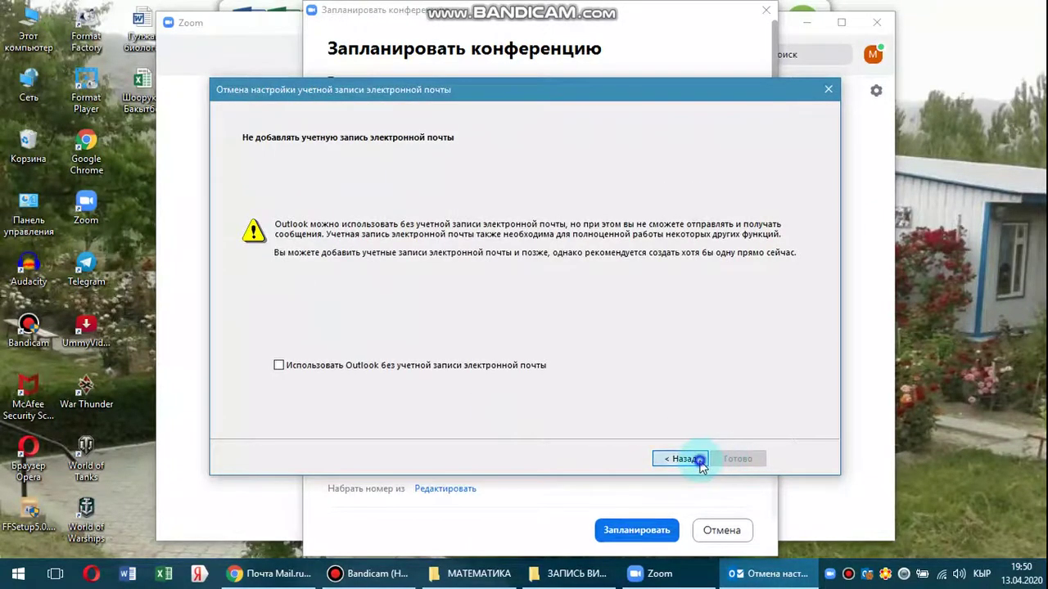
click(698, 459)
click(829, 89)
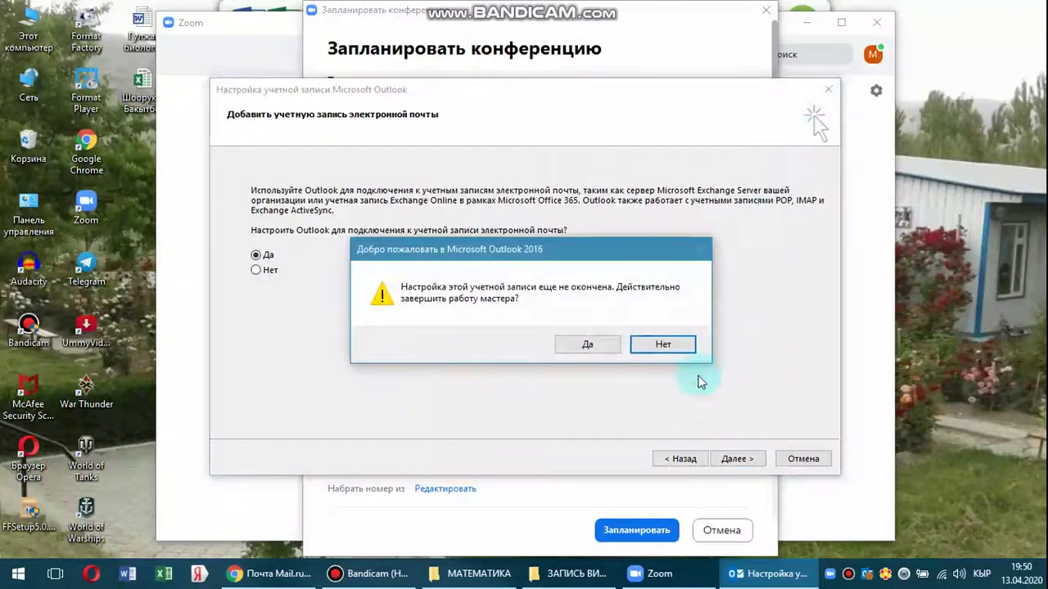
click(602, 344)
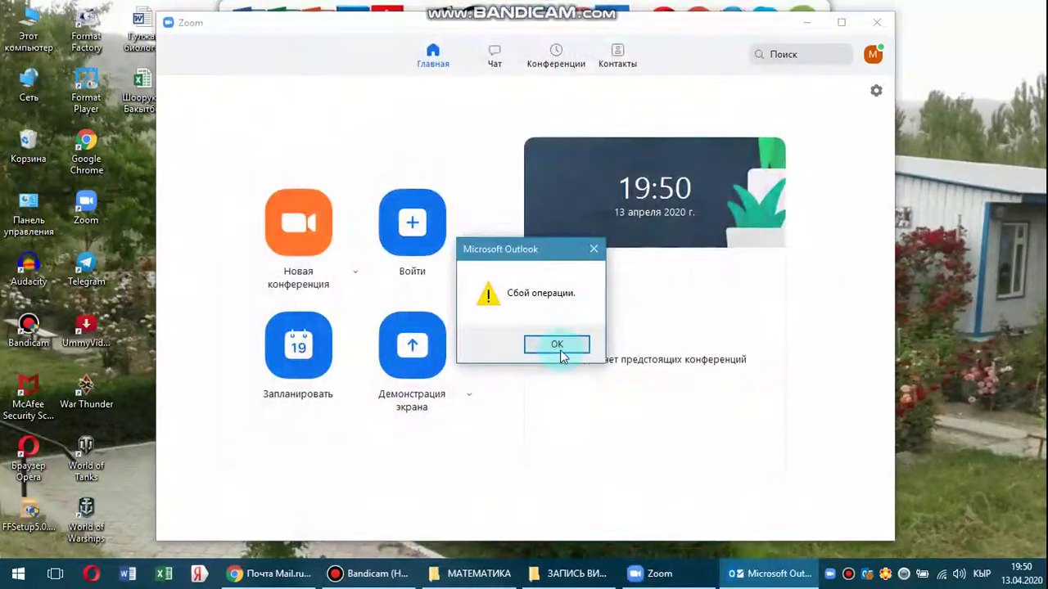
click(557, 345)
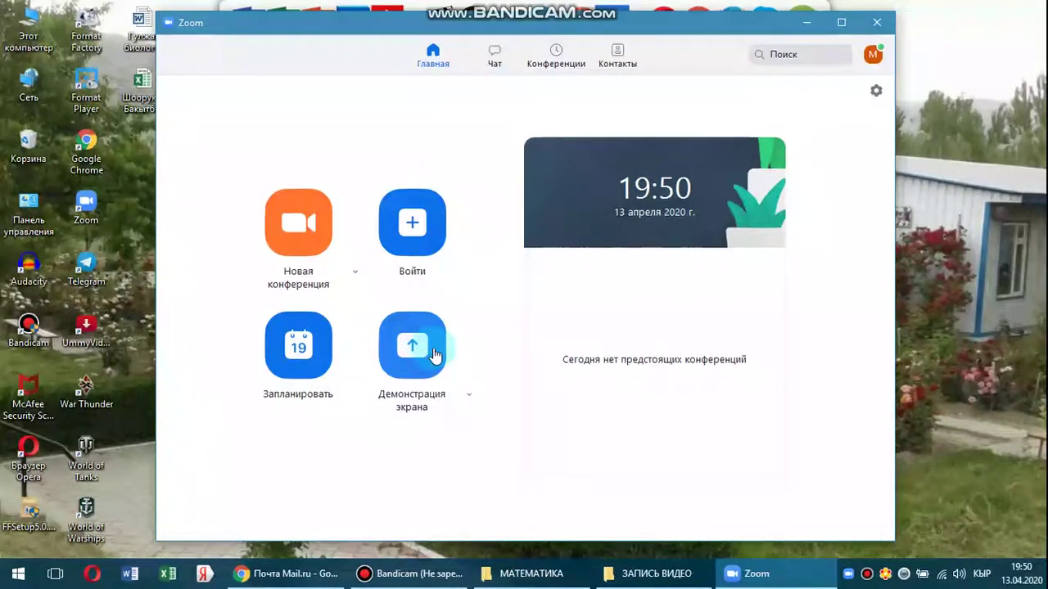
Show the algebra meeting's full invitation in Meetings and select its join URL.
click(498, 58)
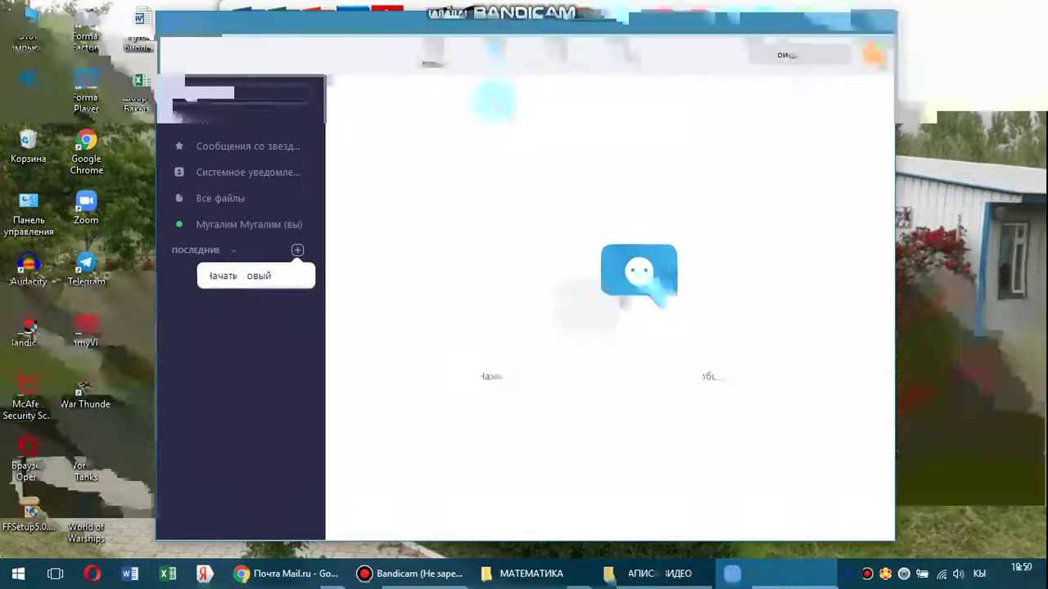
click(557, 59)
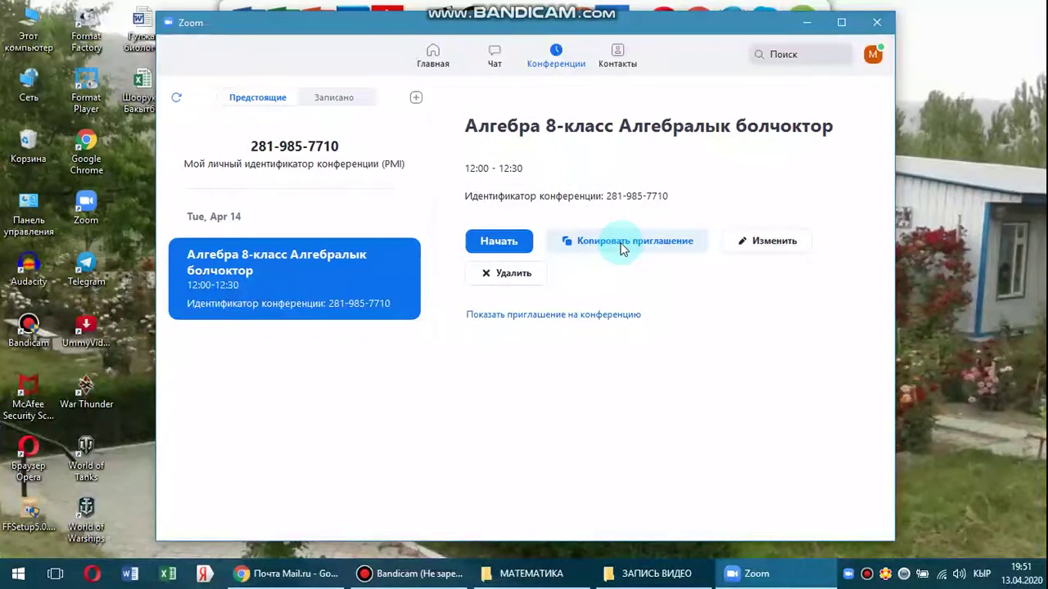
click(578, 319)
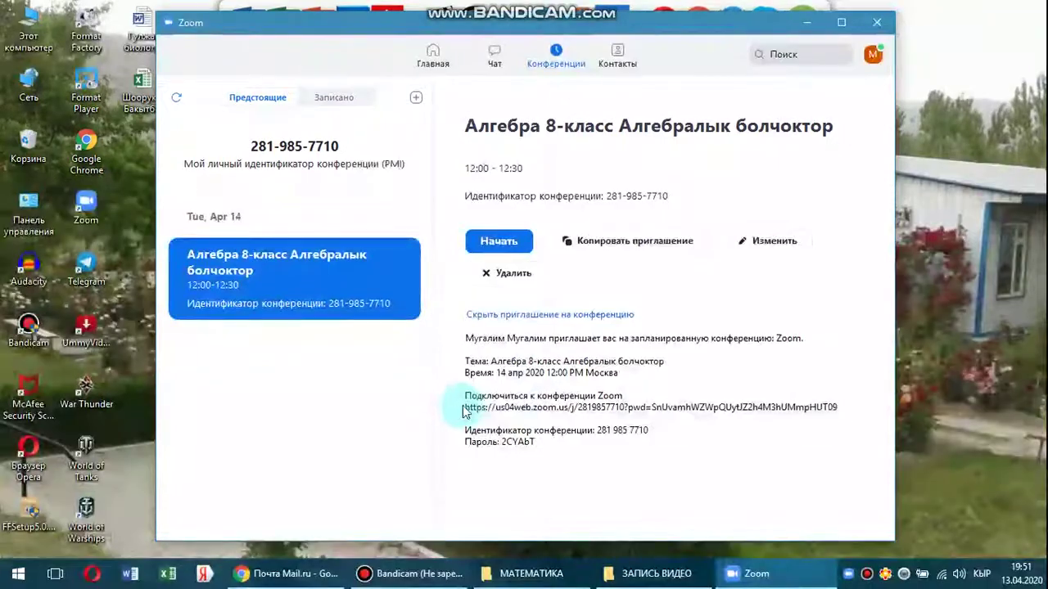
drag(465, 407, 841, 408)
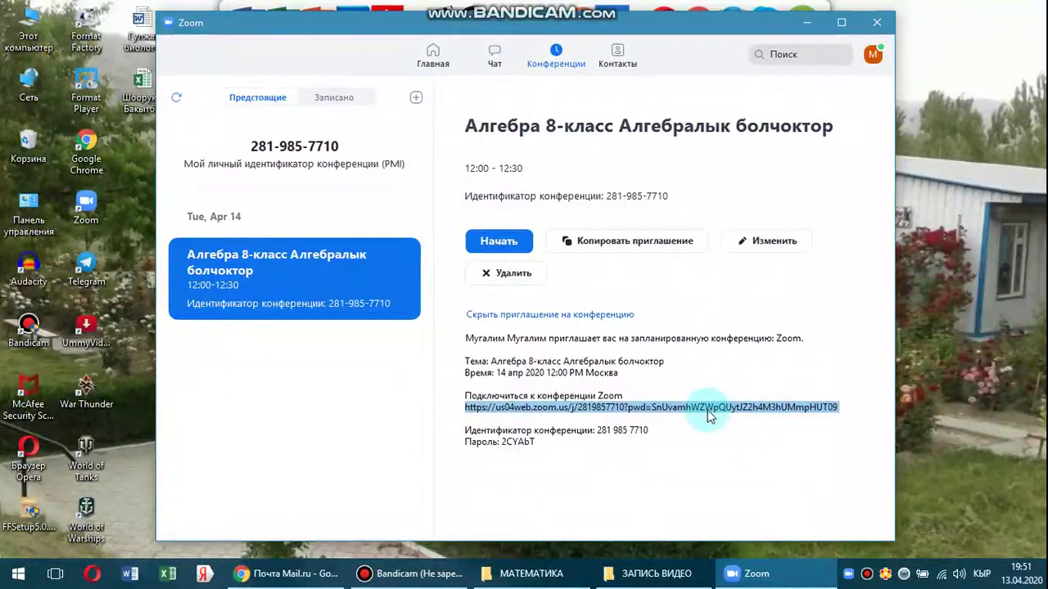